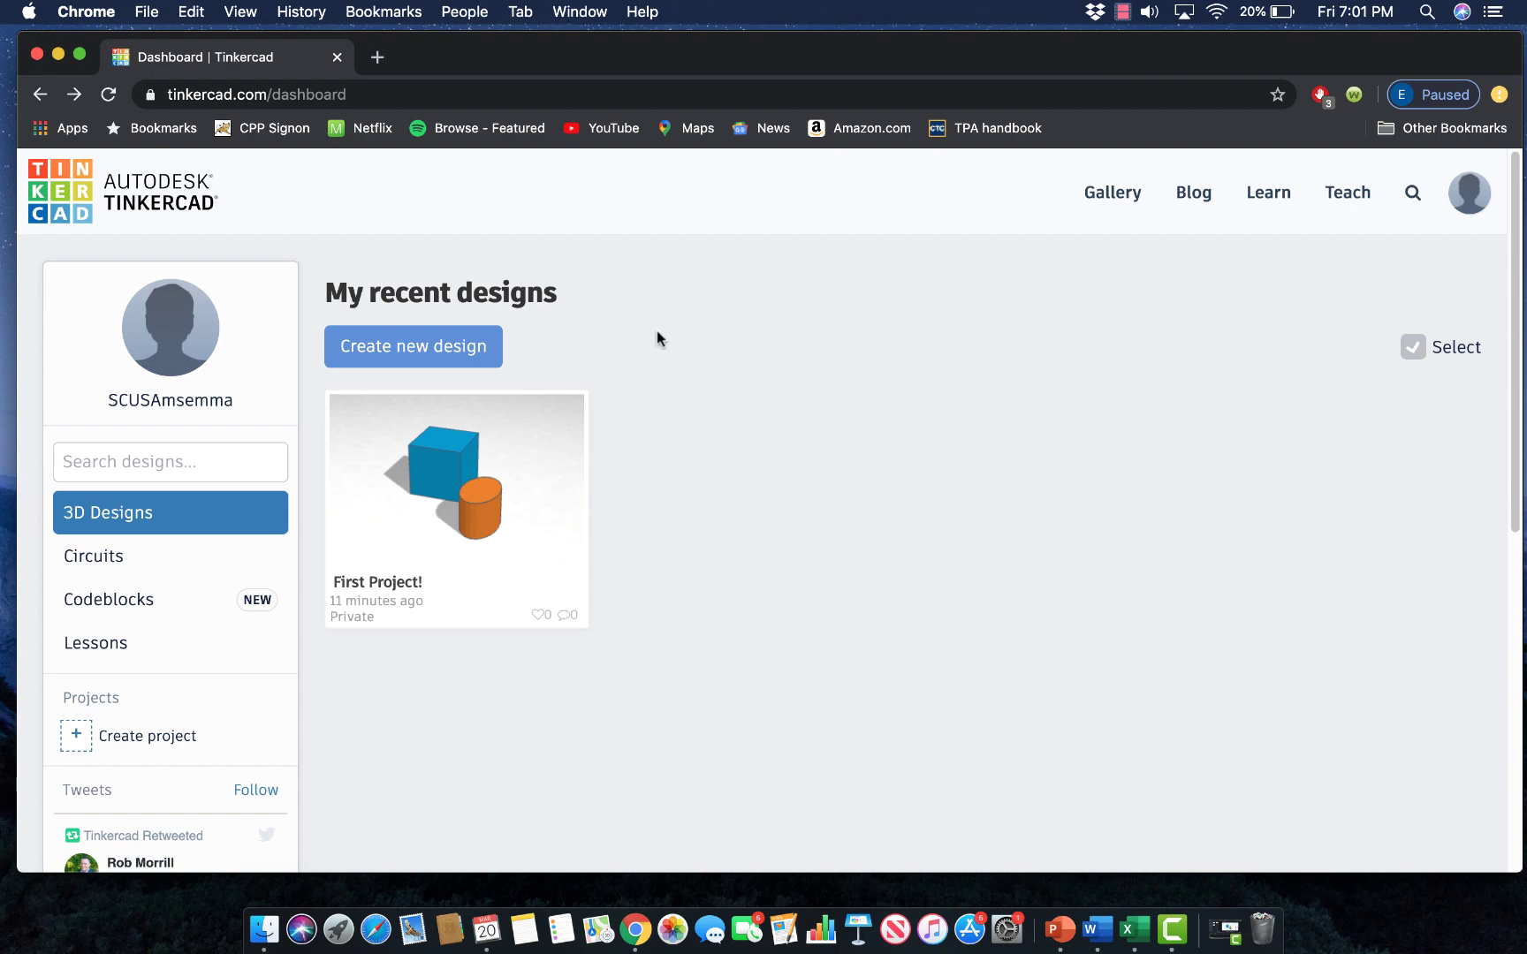
Start a blank design and rename it from 'Swanky Blad' to 'Cake'
{"action": "left_click", "coordinate": [448, 343]}
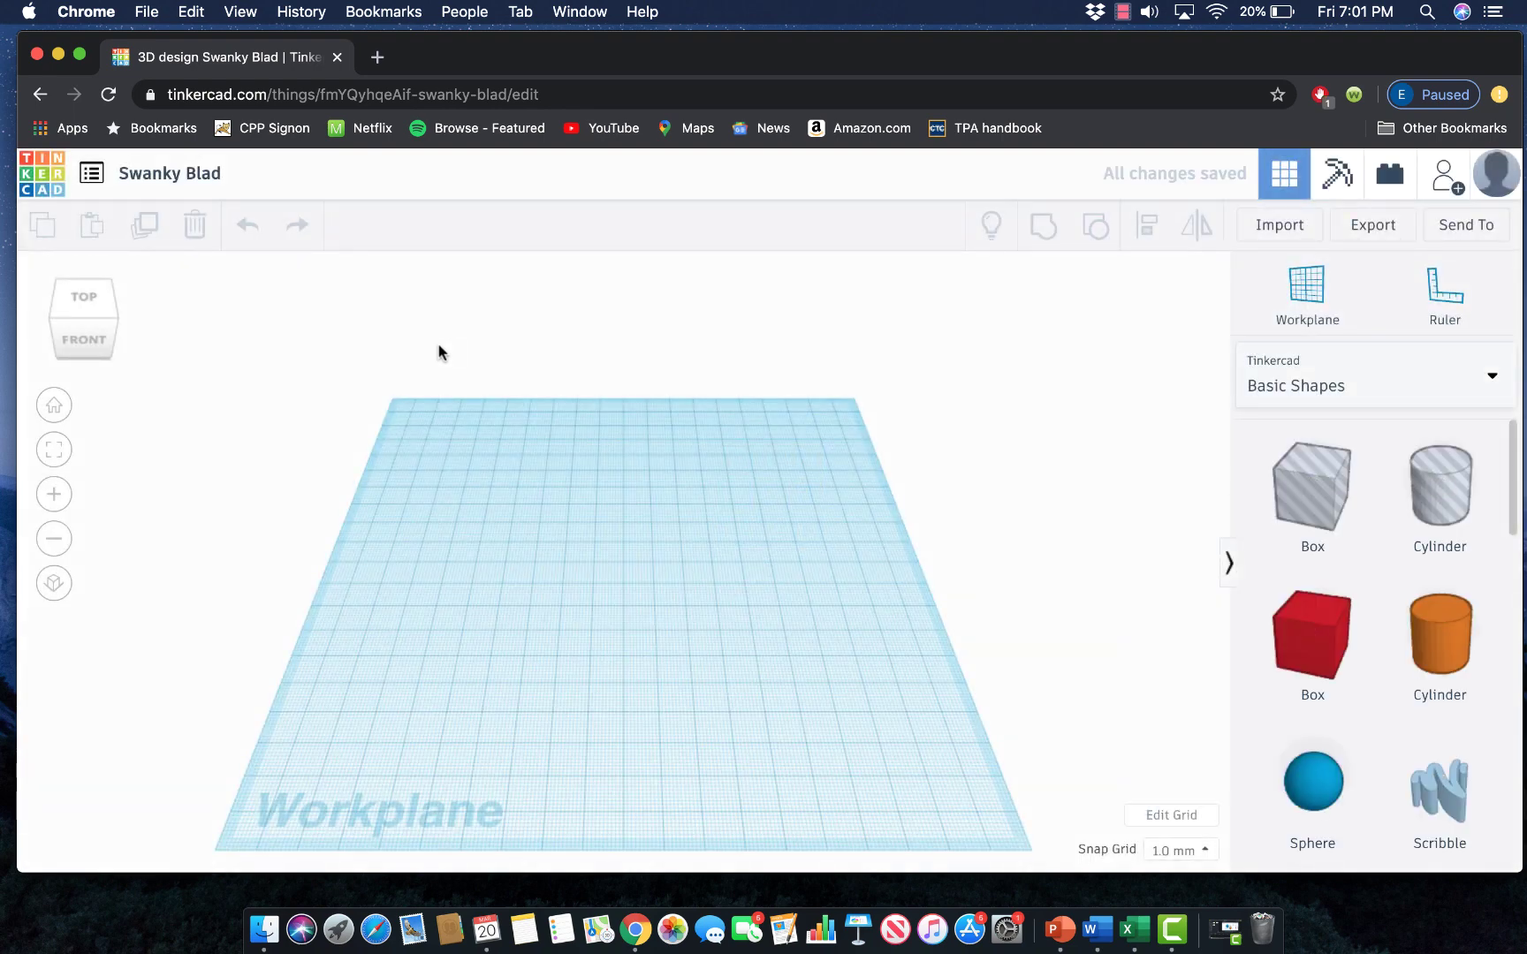
{"action": "left_click", "coordinate": [206, 175]}
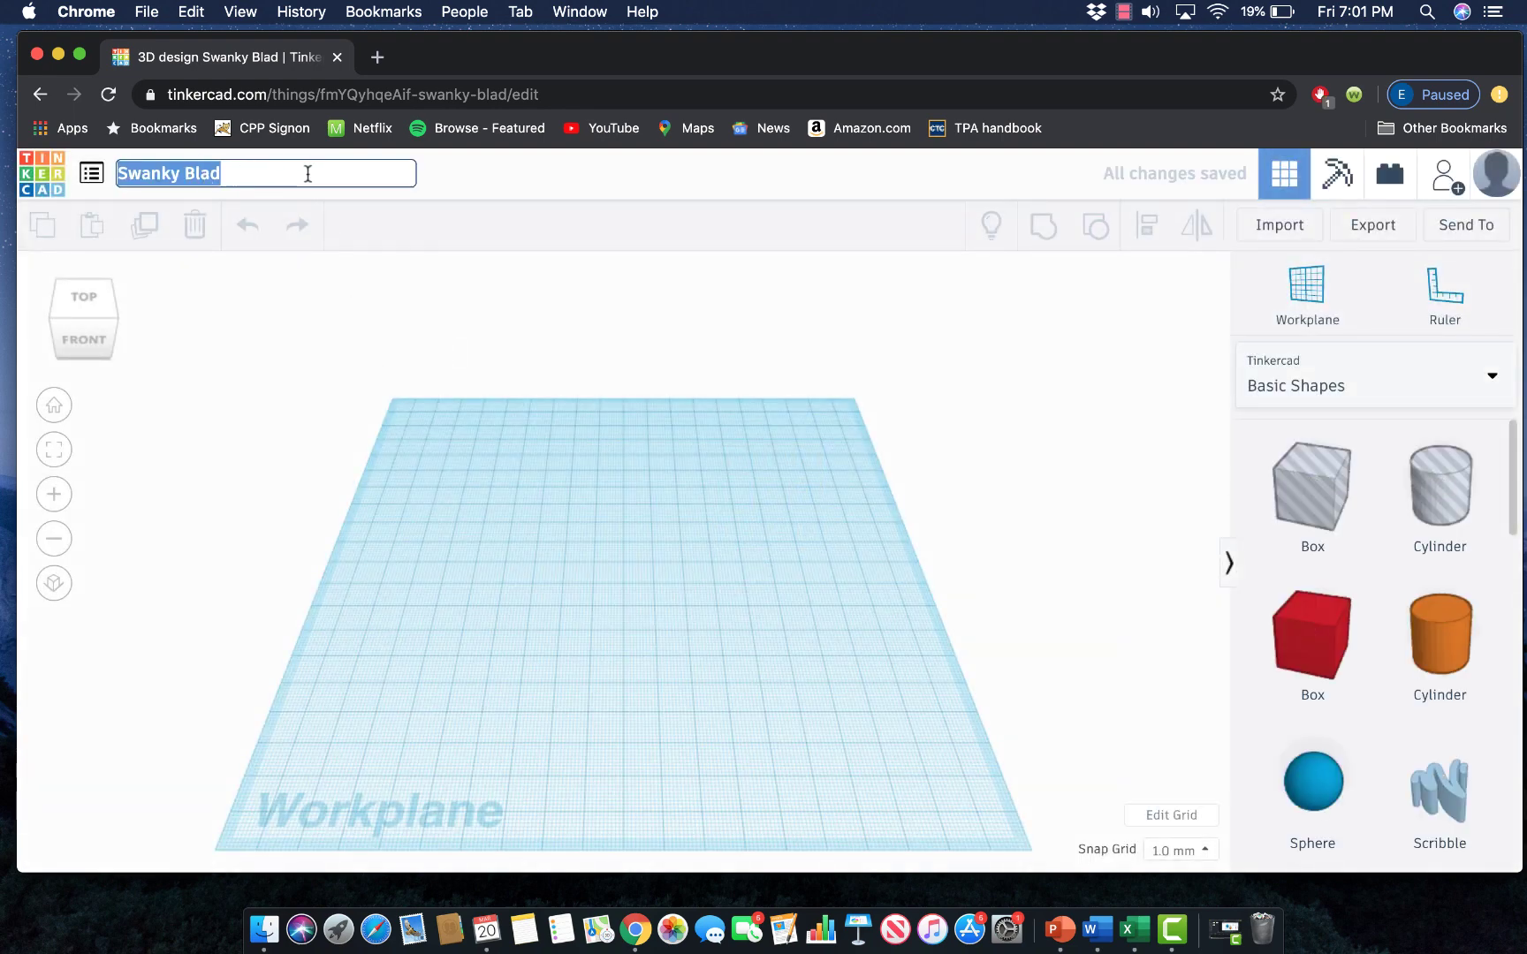
{"action": "key", "text": "BackSpace"}
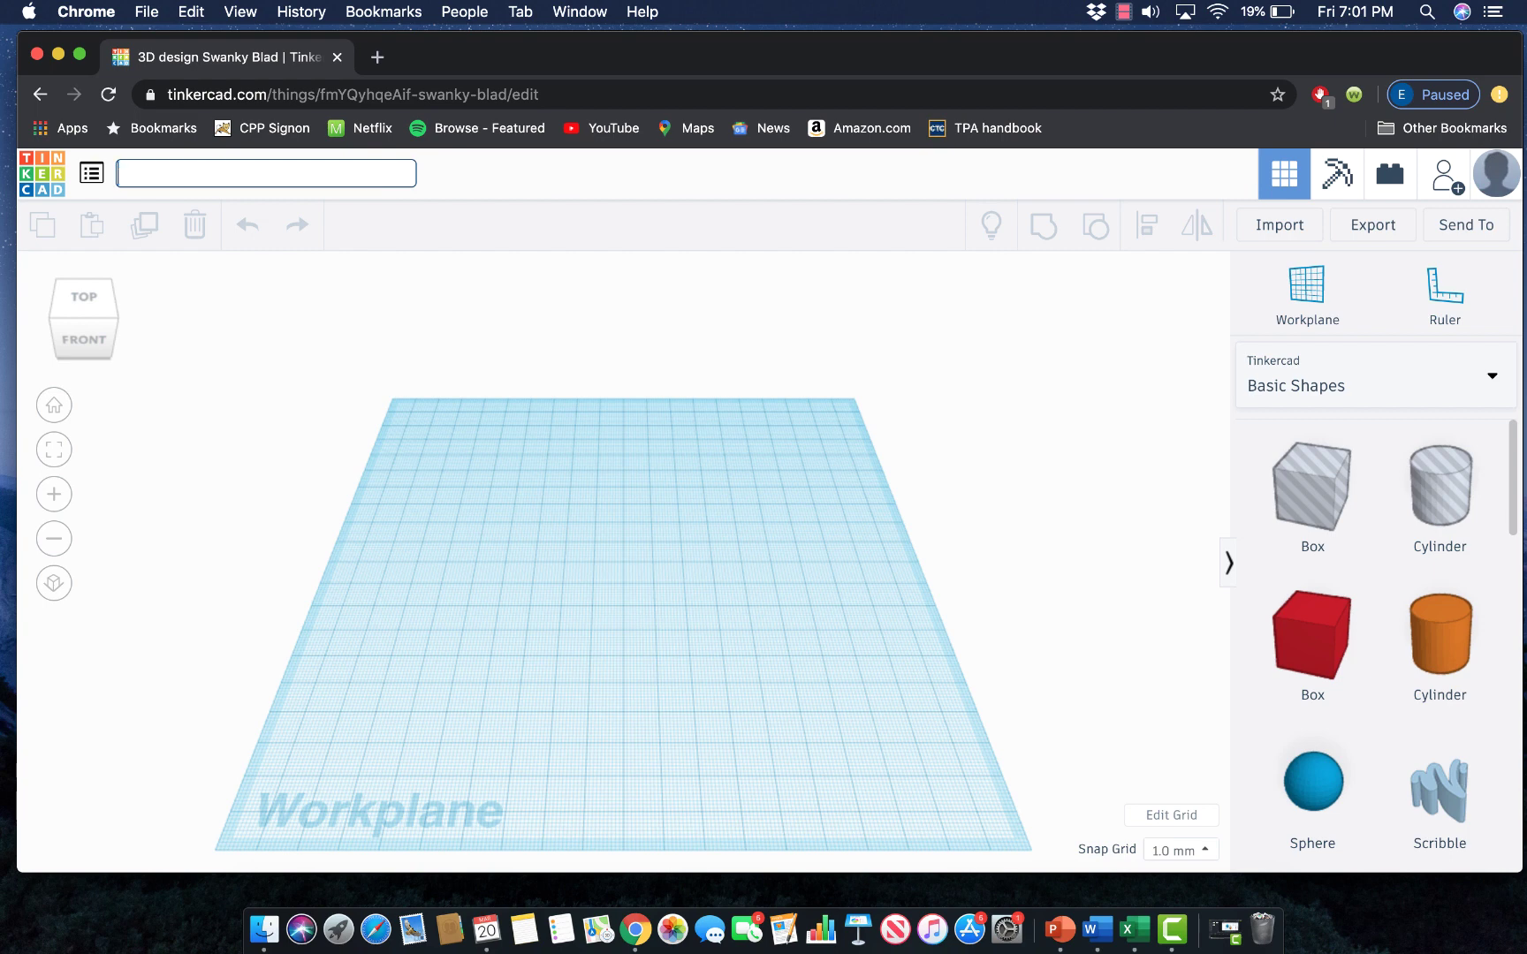
{"action": "type", "text": "Cake"}
{"action": "left_click", "coordinate": [688, 427]}
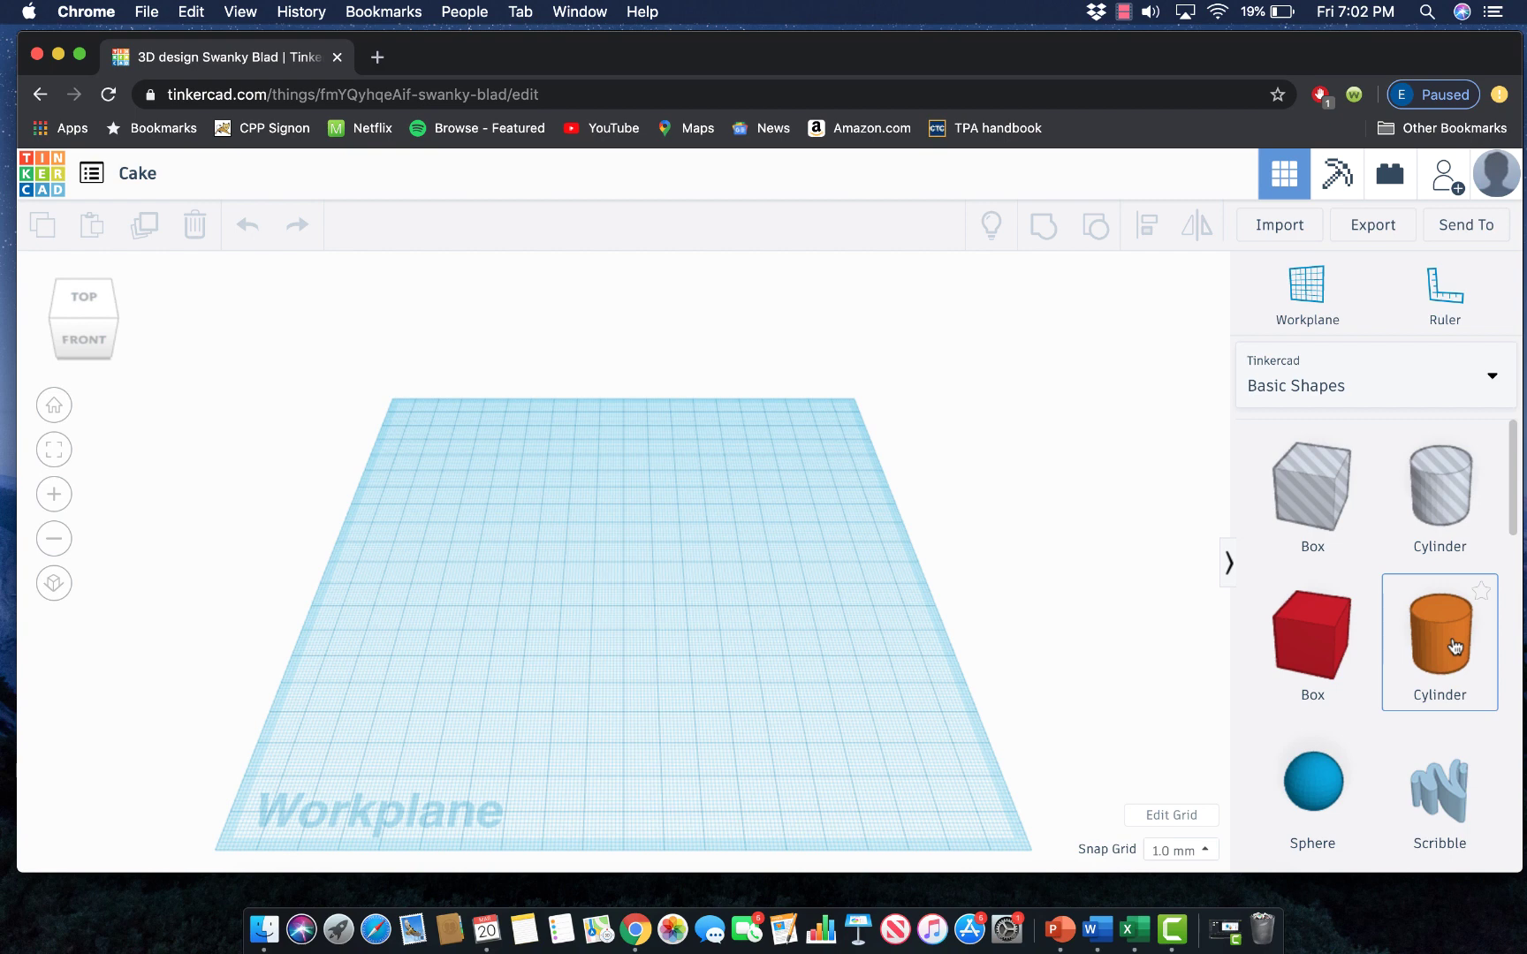
Place a cylinder on the workplane and resize it to 60 × 60 mm
{"action": "left_click_drag", "start_coordinate": [1454, 648], "coordinate": [777, 694]}
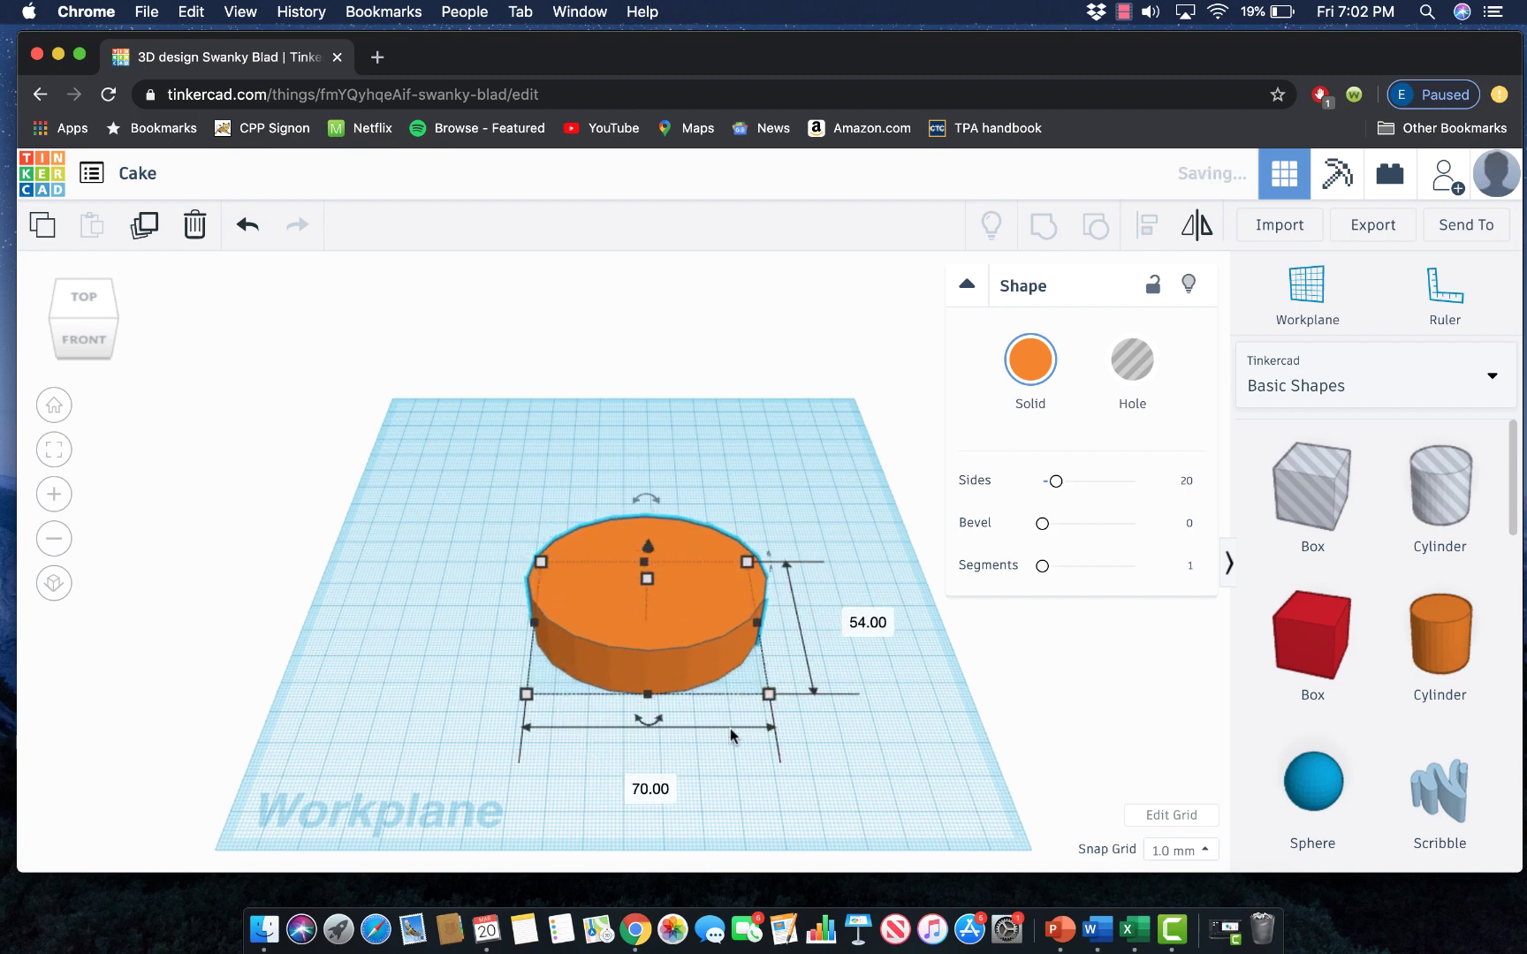
{"action": "left_click", "coordinate": [645, 793]}
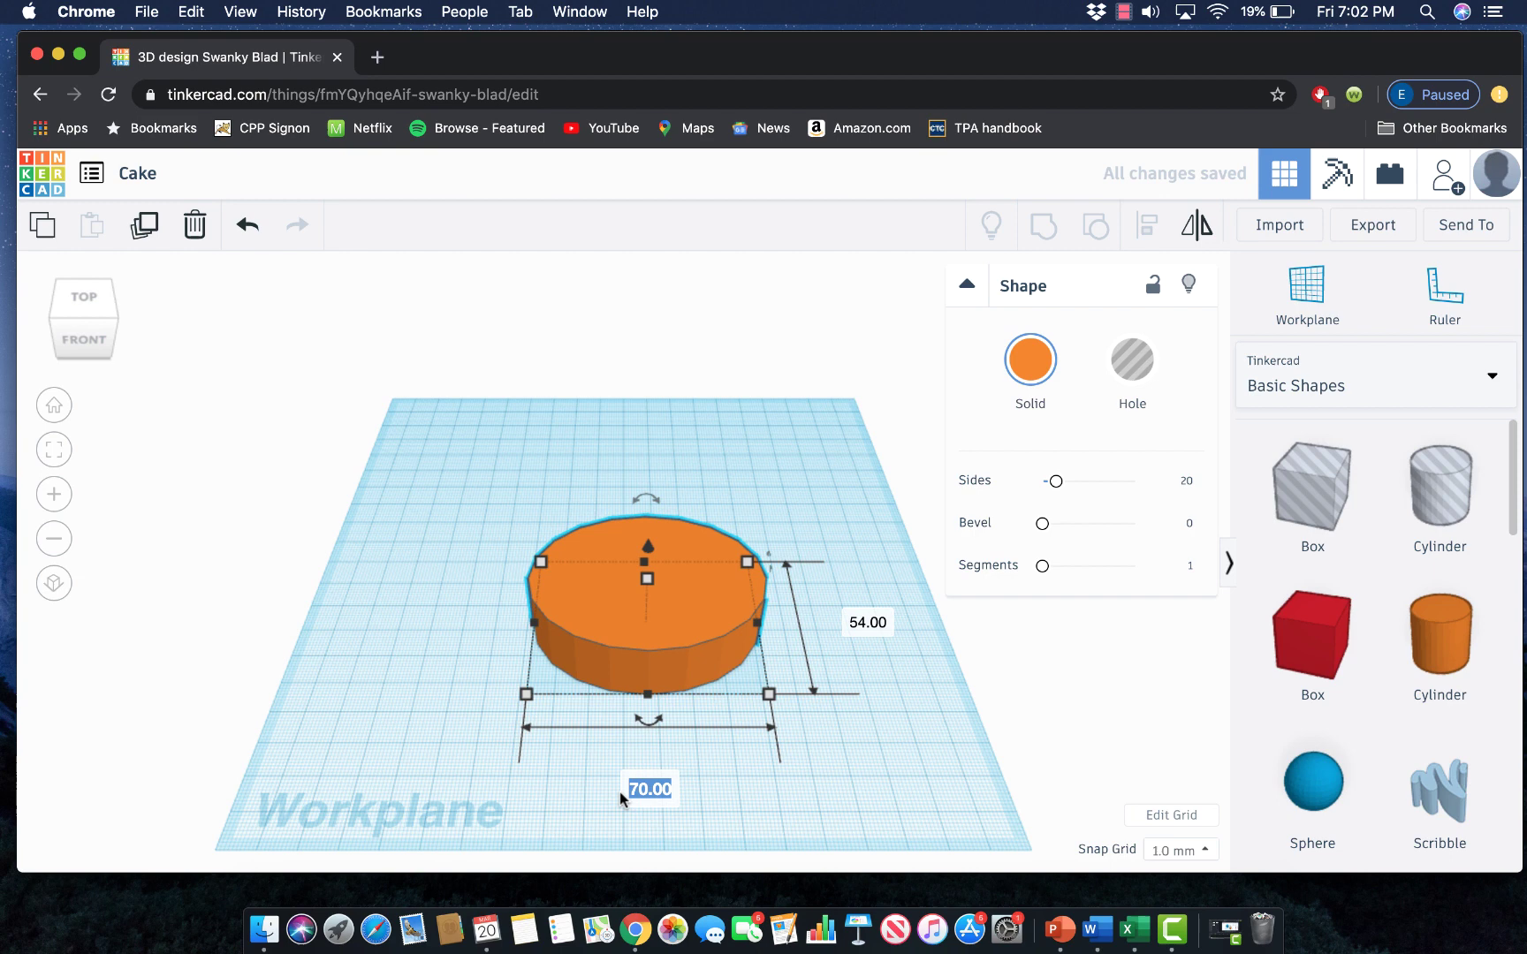
{"action": "key", "text": "BackSpace"}
{"action": "type", "text": "60"}
{"action": "key", "text": "Tab"}
{"action": "key", "text": "XF86AudioRaiseVolume"}
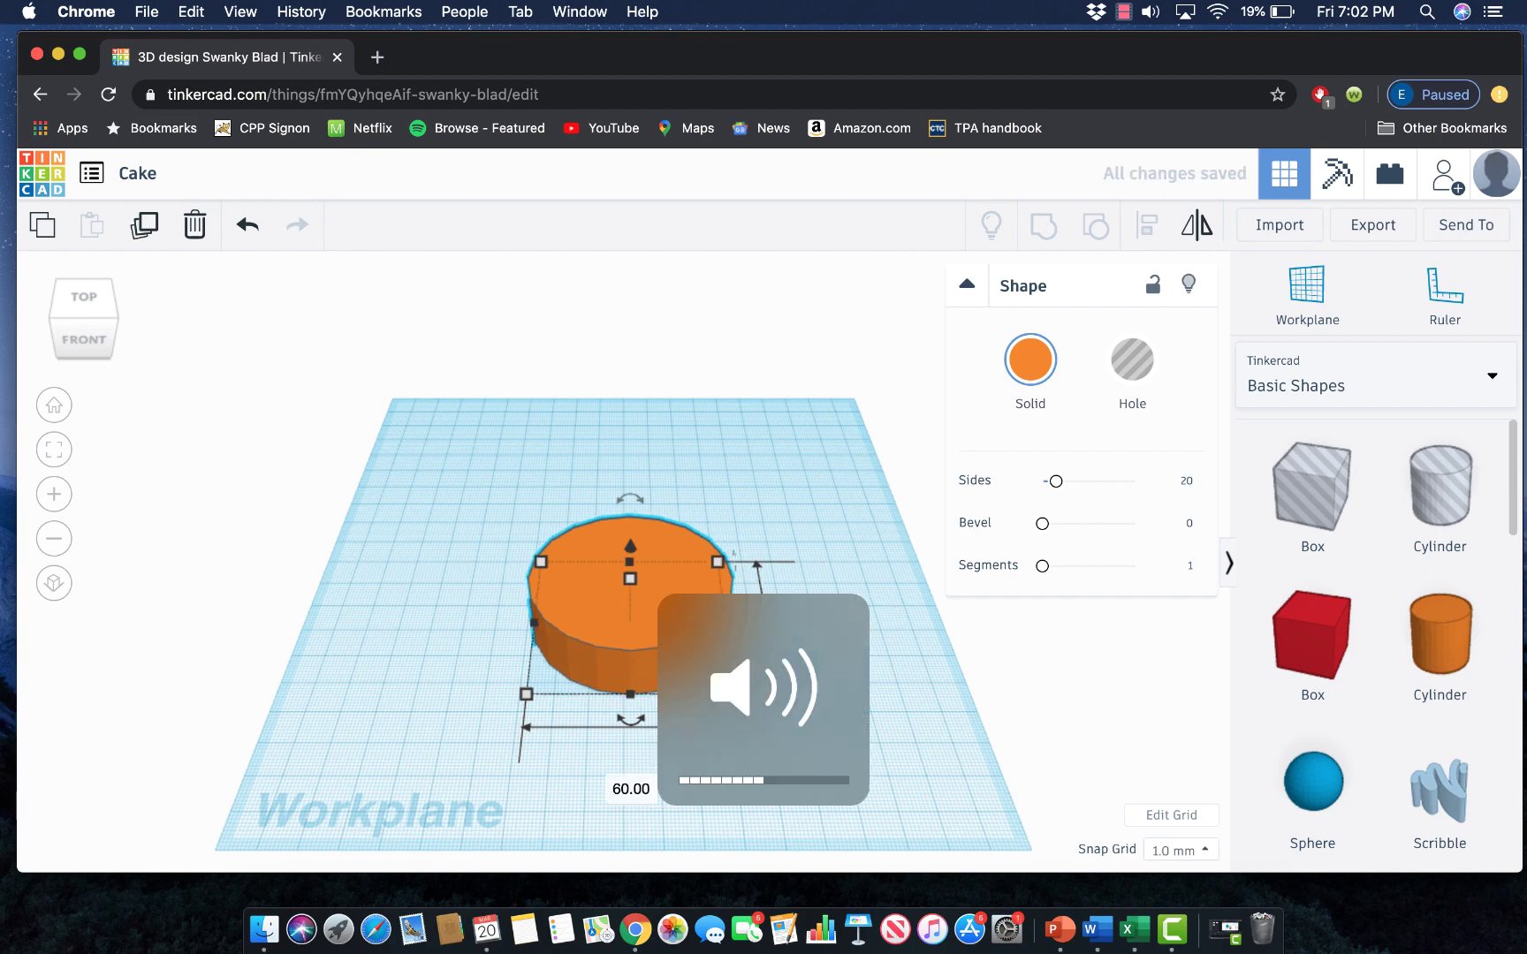
{"action": "type", "text": "660"}
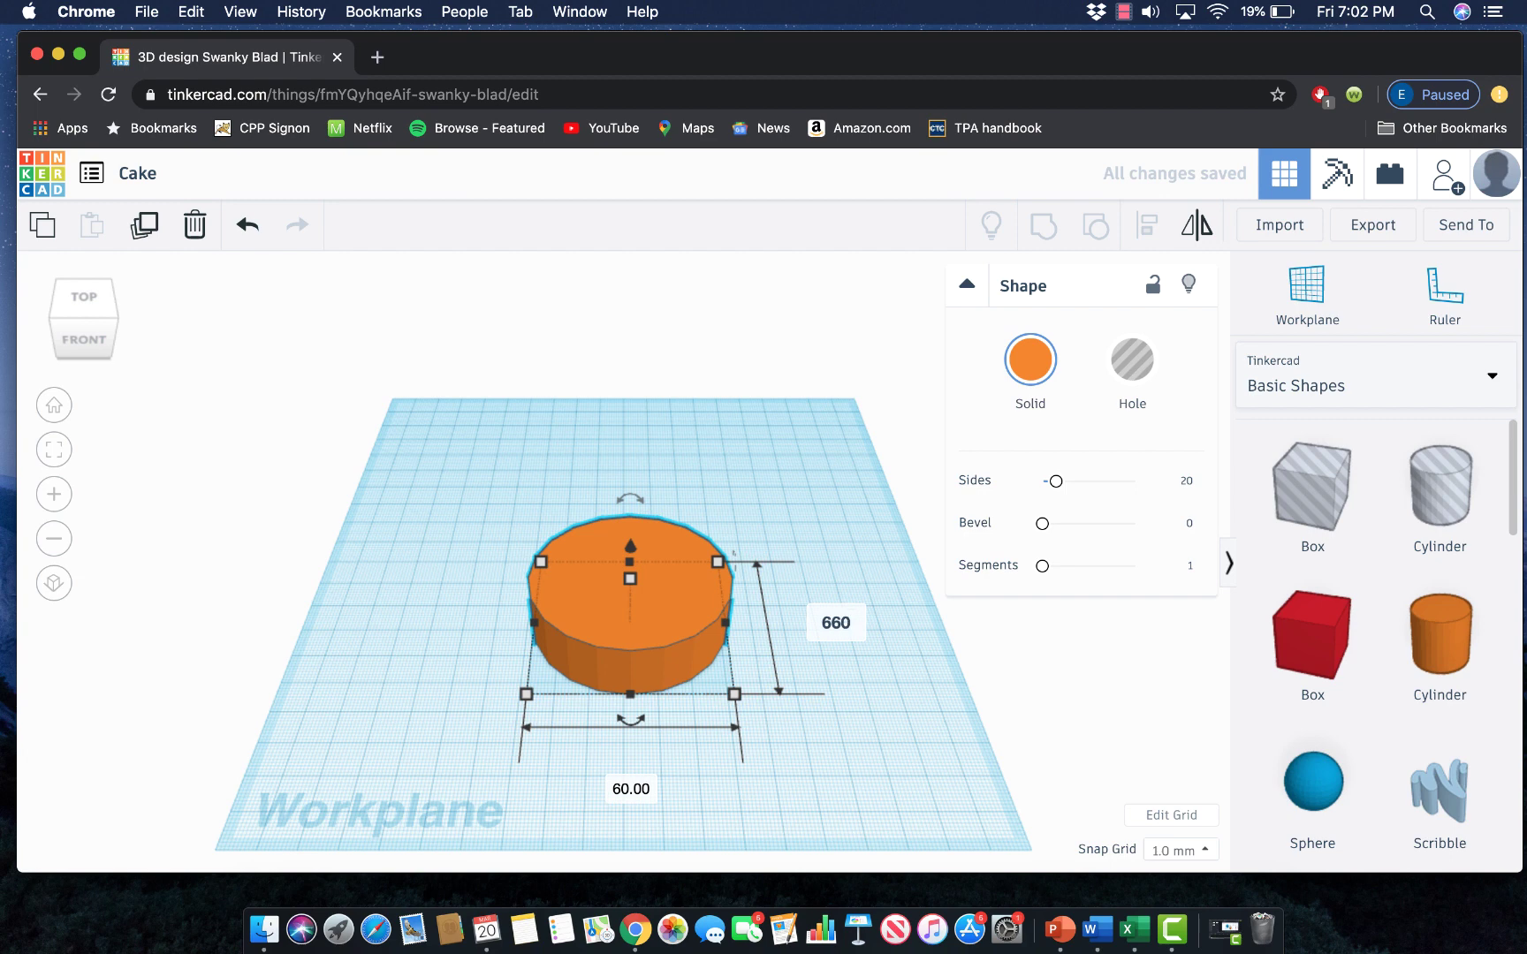
{"action": "key", "text": "BackSpace"}
{"action": "key", "text": "BackSpace"}
{"action": "type", "text": "0"}
{"action": "key", "text": "Return"}
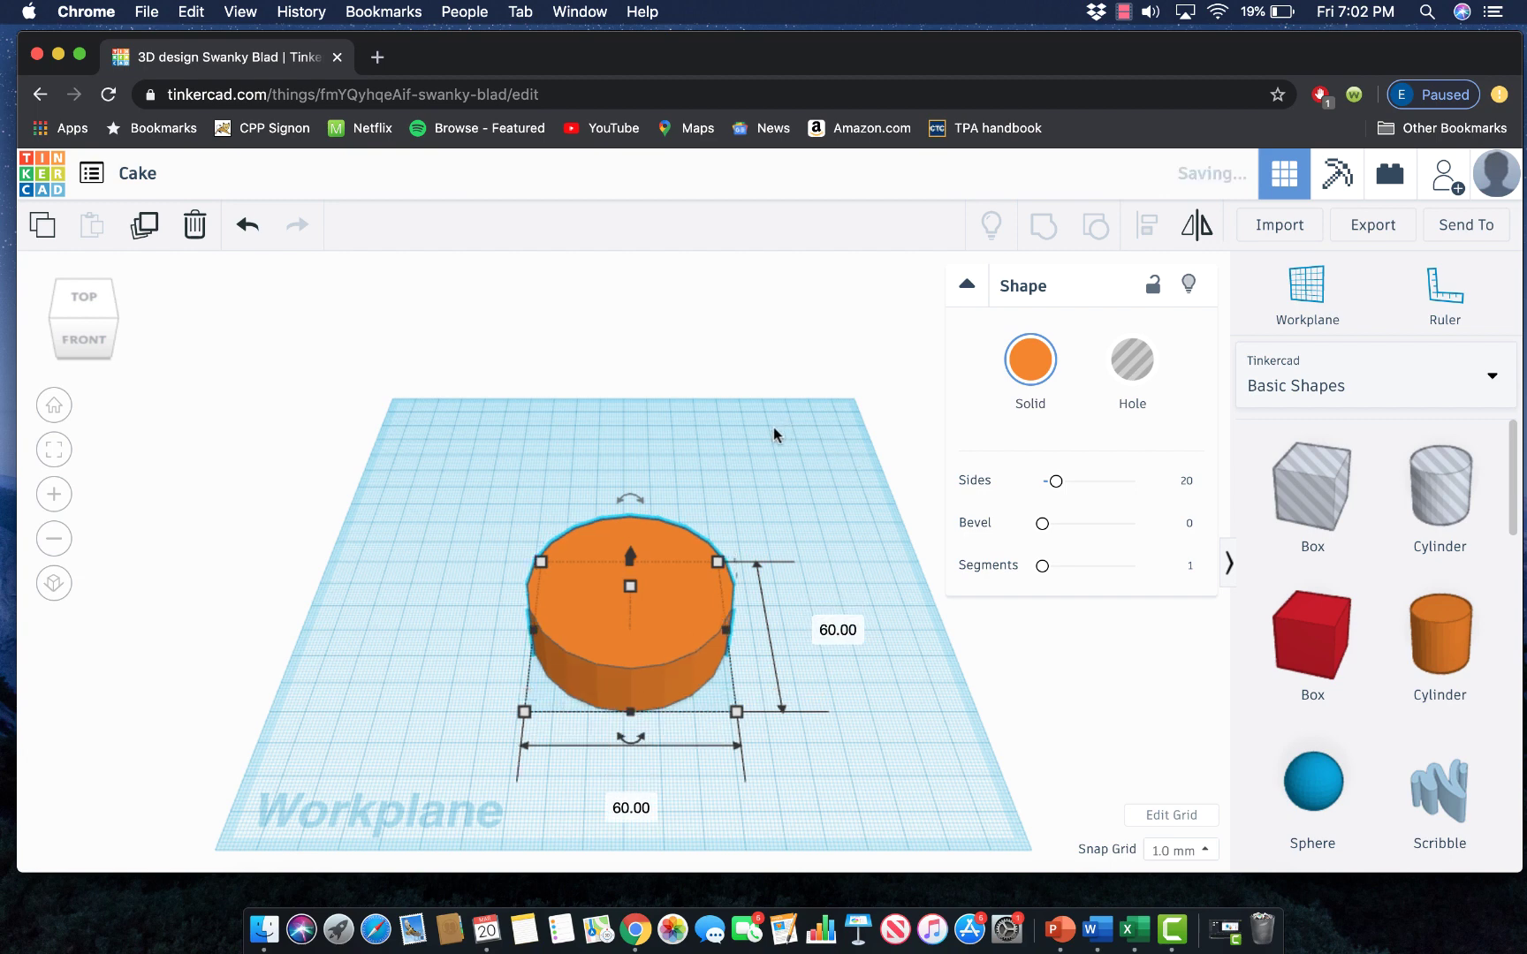
{"action": "left_click_drag", "start_coordinate": [675, 613], "coordinate": [672, 568]}
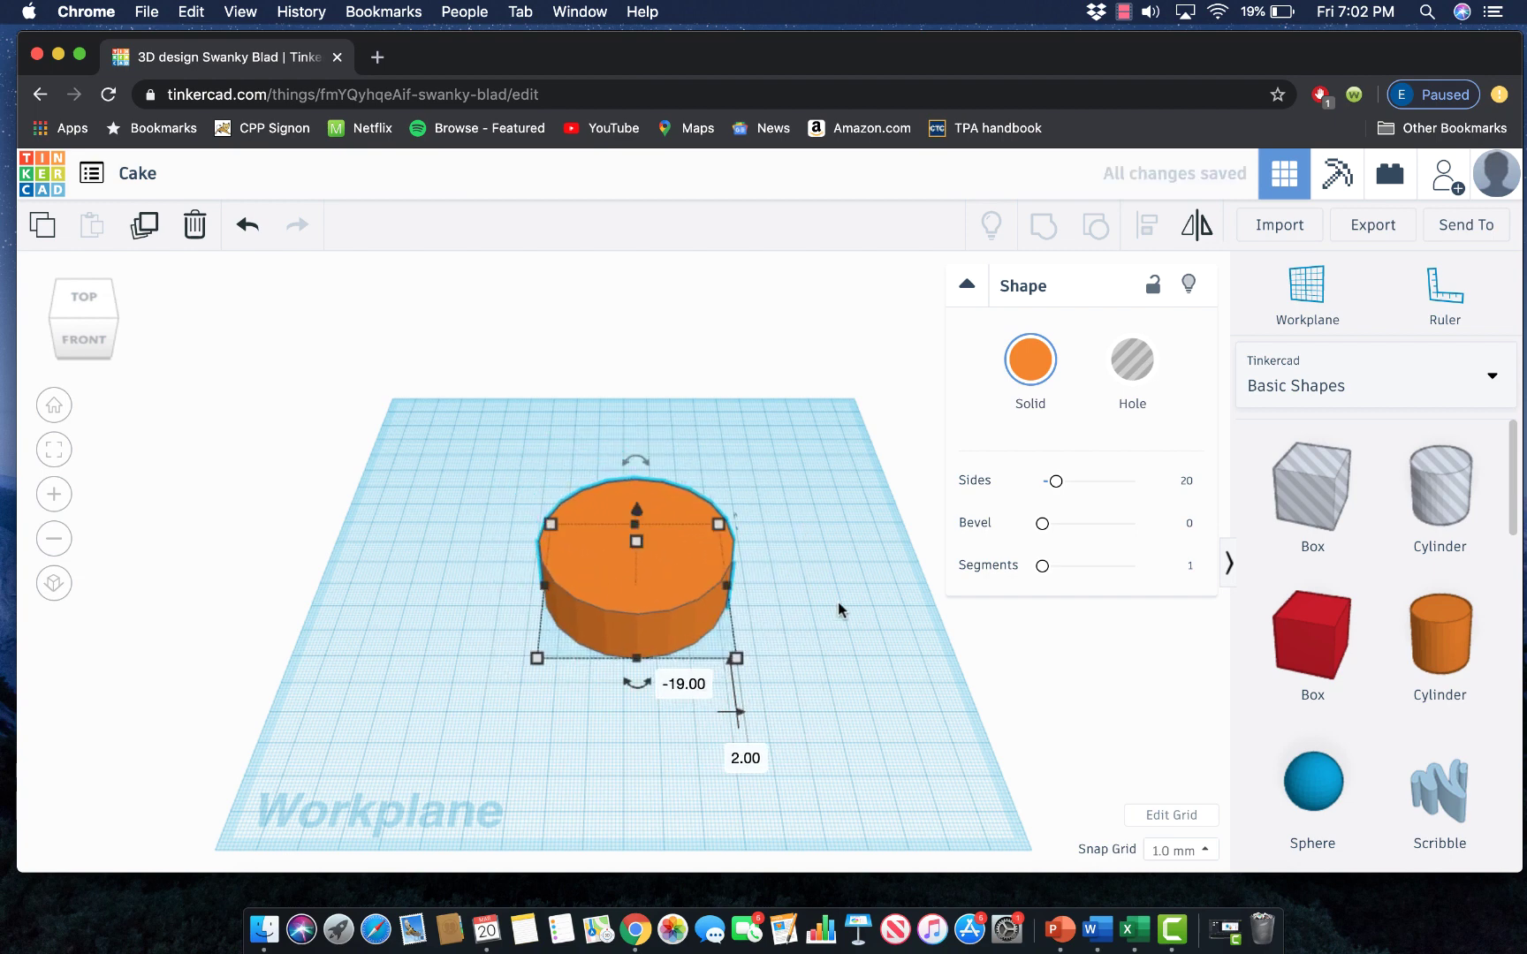
Colour the cylinder red
{"action": "left_click", "coordinate": [831, 608]}
{"action": "left_click", "coordinate": [645, 581]}
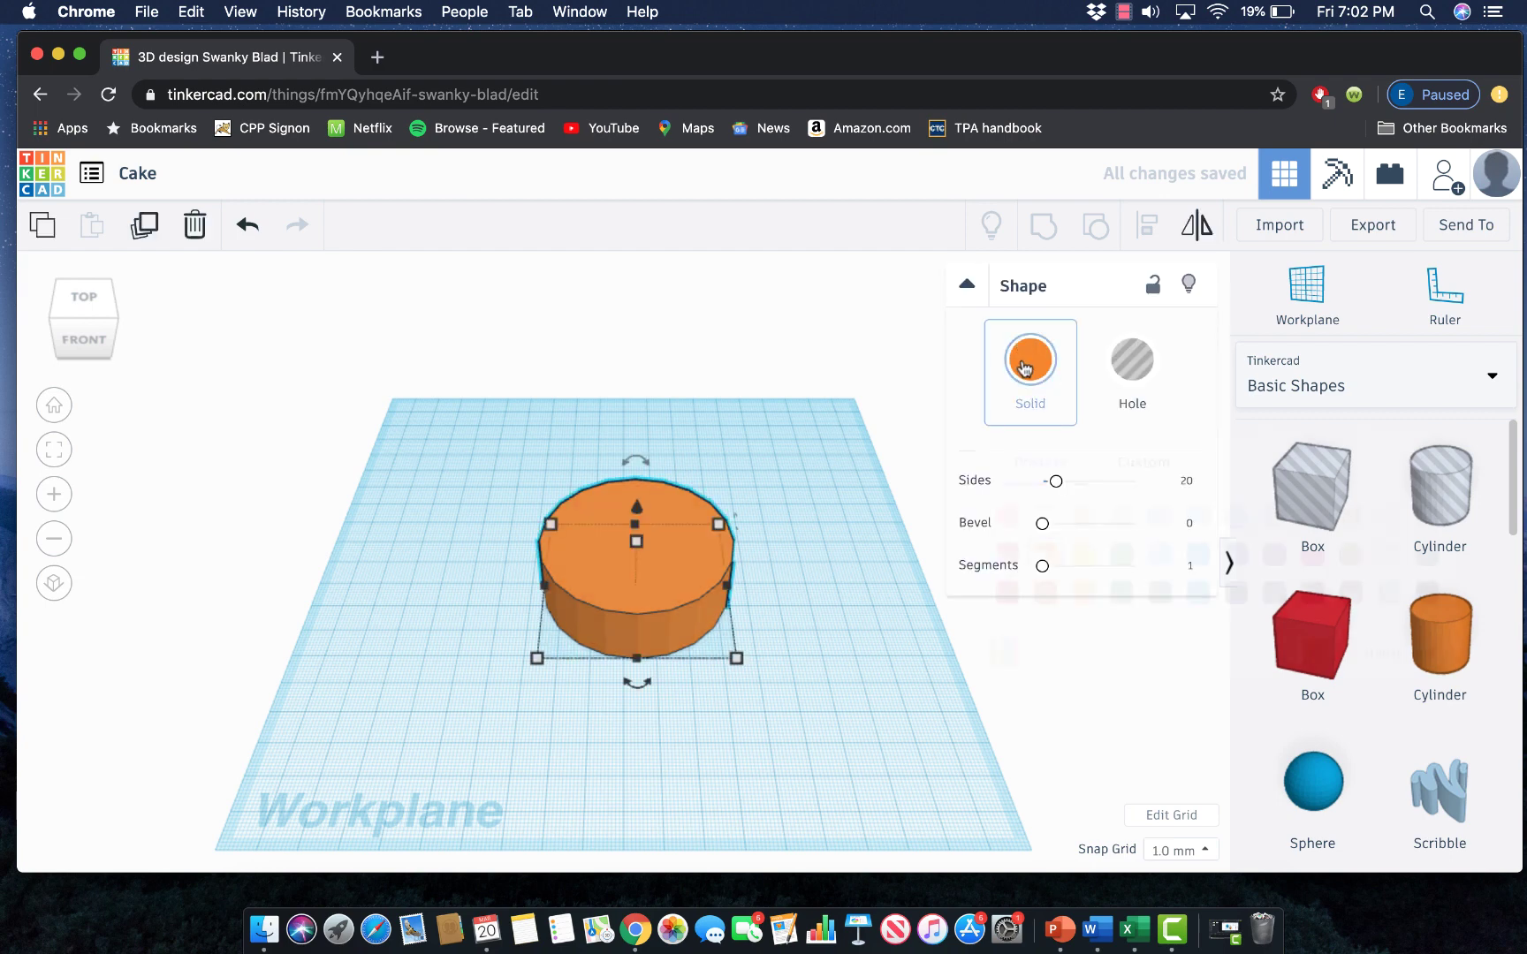
{"action": "left_click", "coordinate": [1030, 359]}
{"action": "left_click", "coordinate": [1007, 554]}
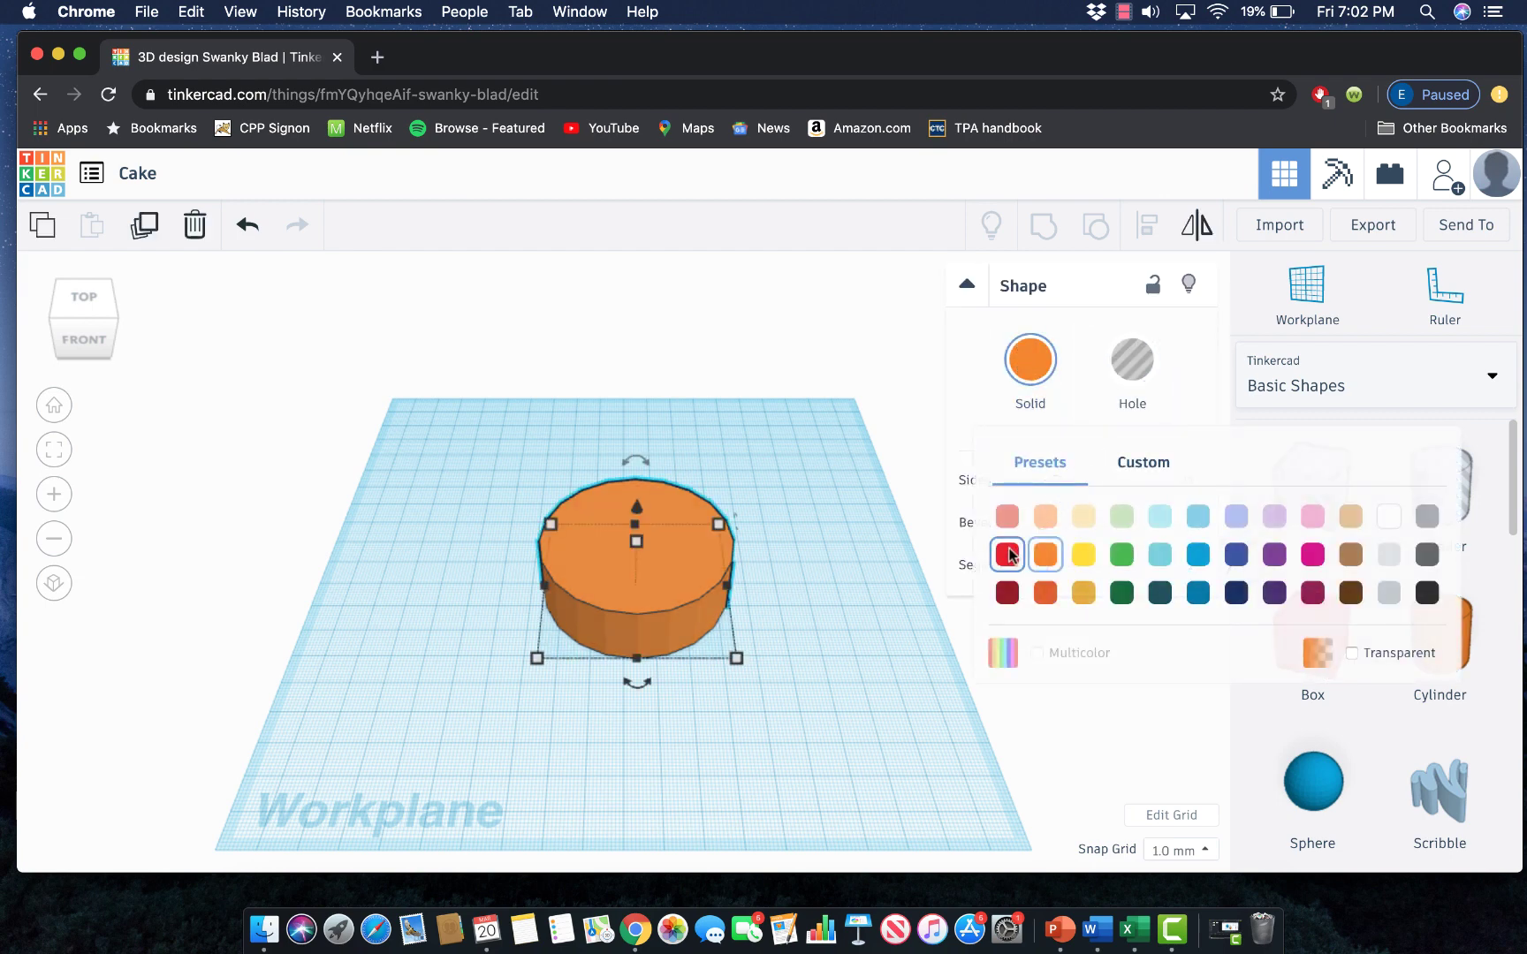
{"action": "left_click", "coordinate": [810, 560]}
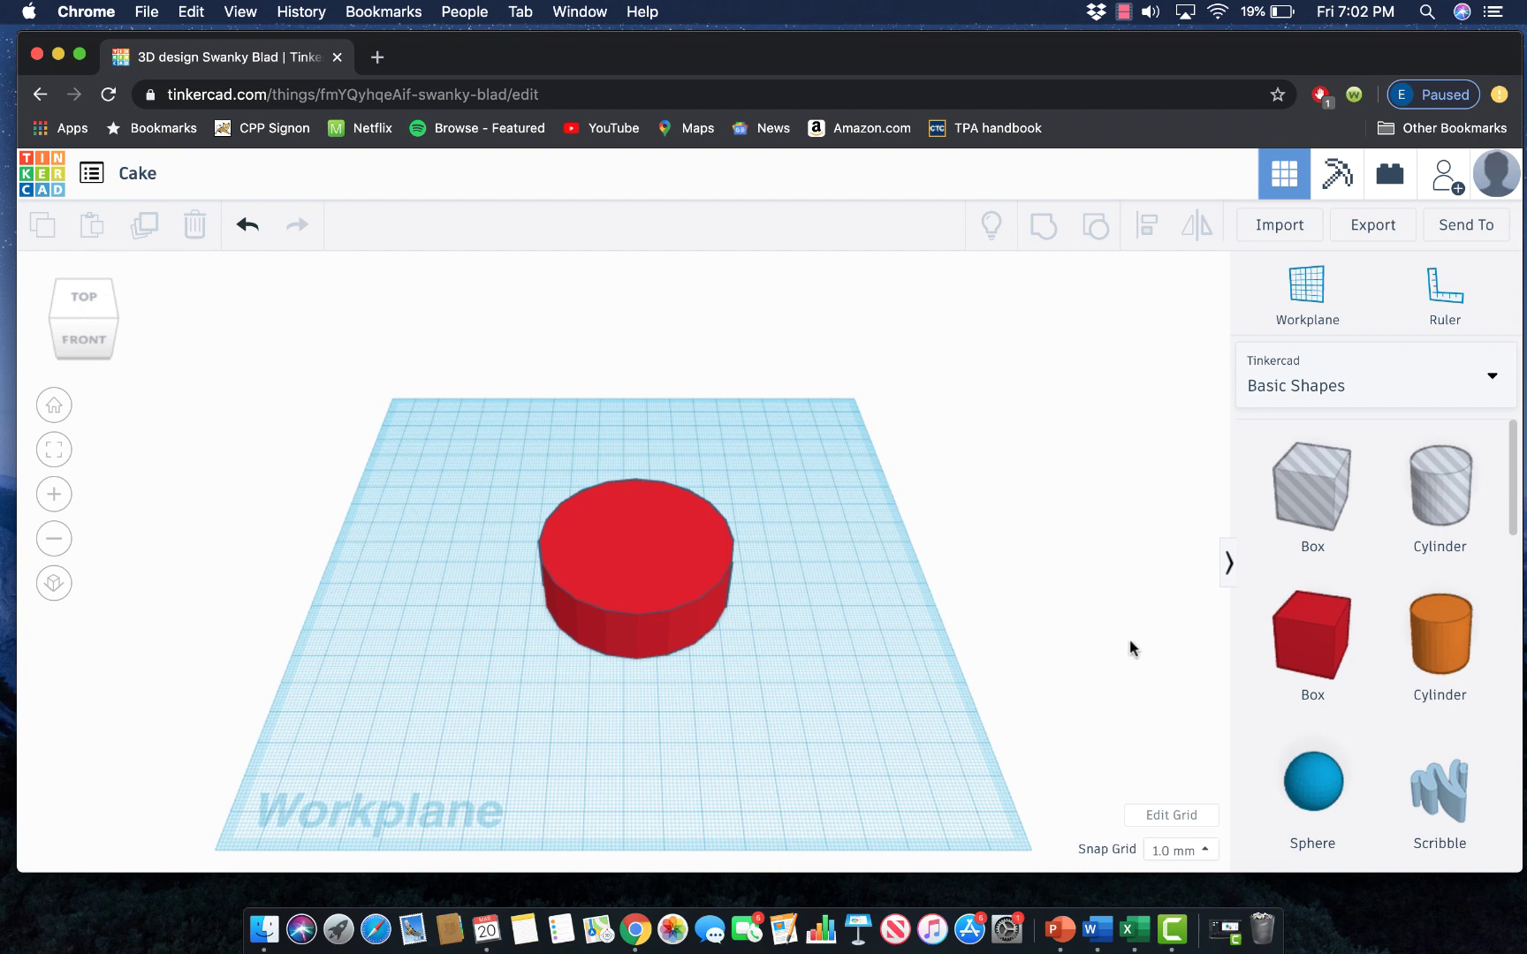
Drop a second cylinder beside the red one and set its length and width to 45
{"action": "left_click_drag", "start_coordinate": [1438, 636], "coordinate": [632, 581]}
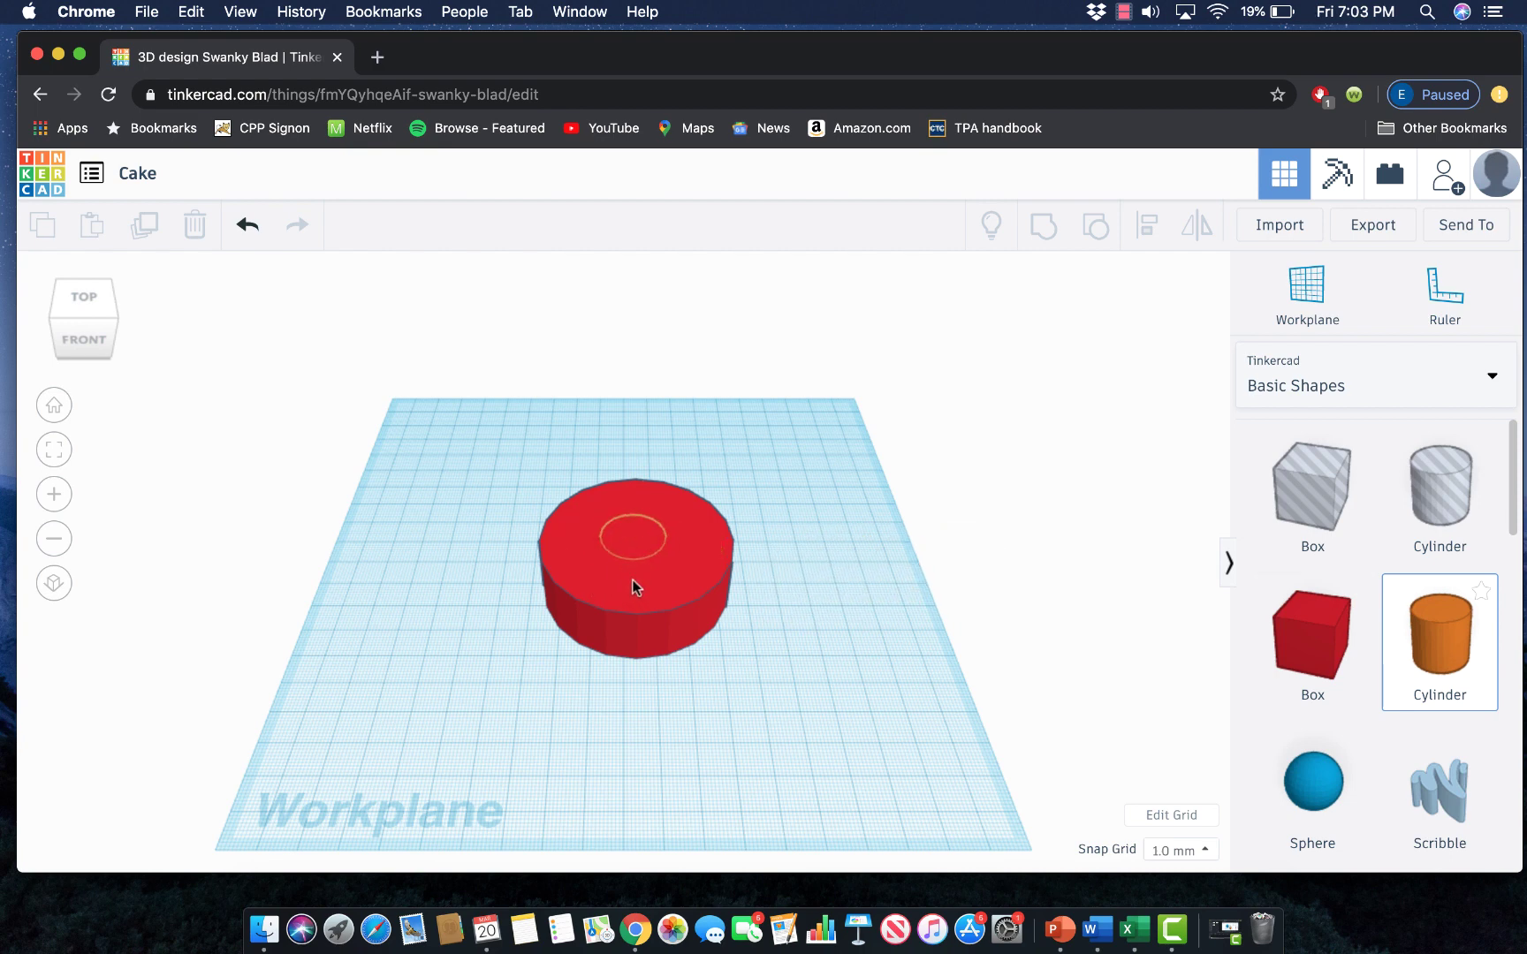
{"action": "left_click_drag", "start_coordinate": [632, 583], "coordinate": [837, 725]}
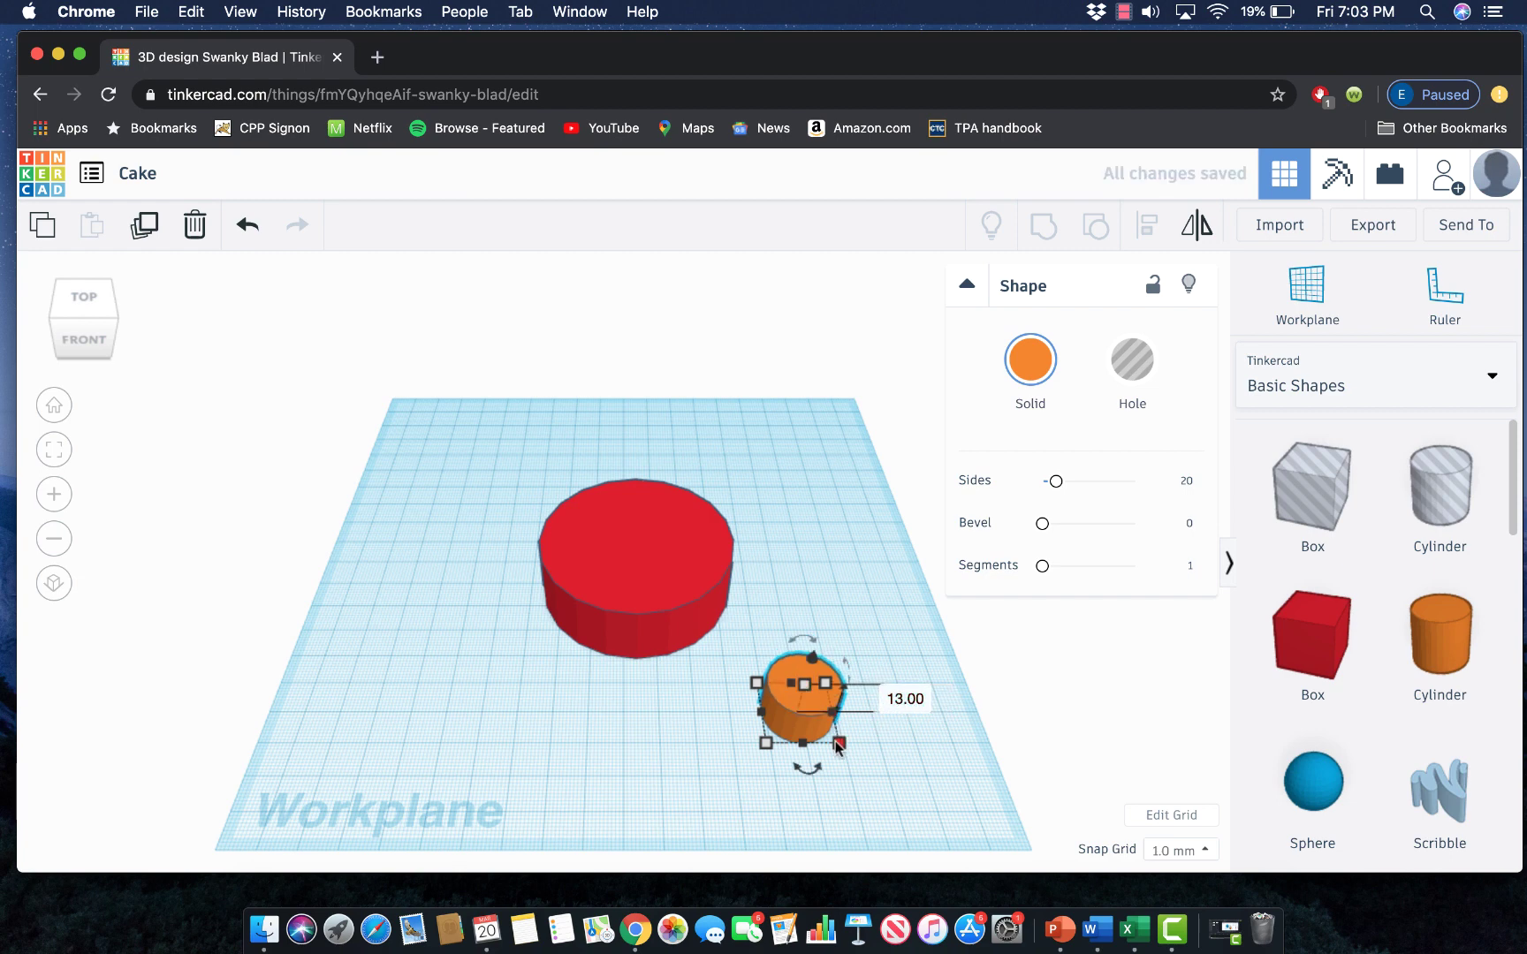
{"action": "mouse_move", "coordinate": [838, 740]}
{"action": "left_click", "coordinate": [930, 704]}
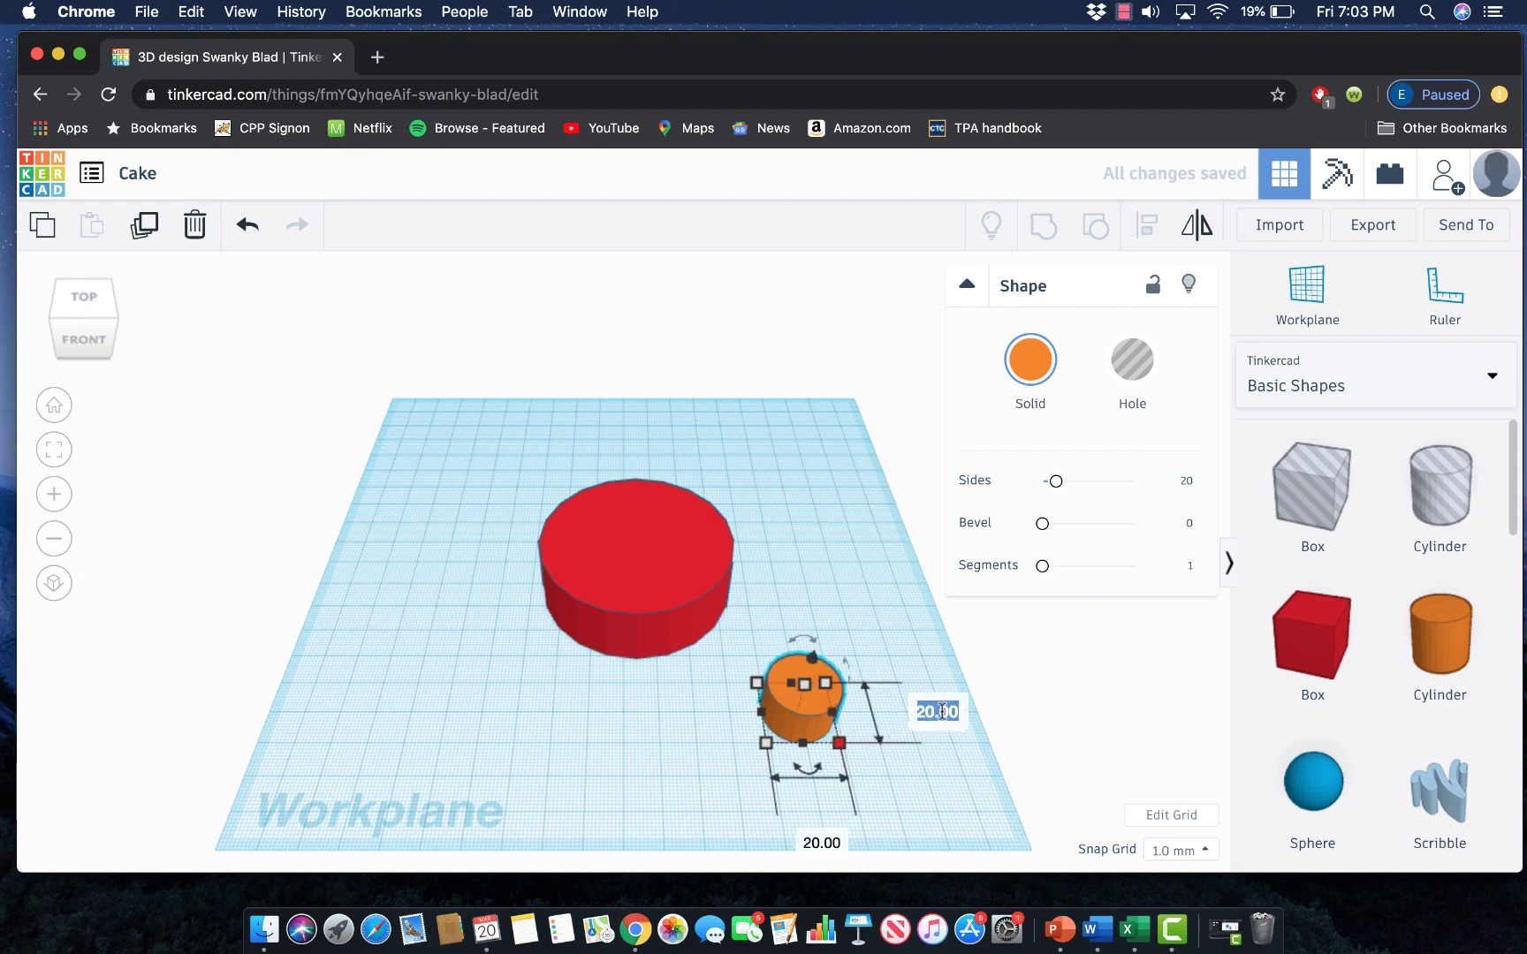
{"action": "type", "text": "45"}
{"action": "key", "text": "Return"}
{"action": "left_click", "coordinate": [827, 850]}
{"action": "type", "text": "45"}
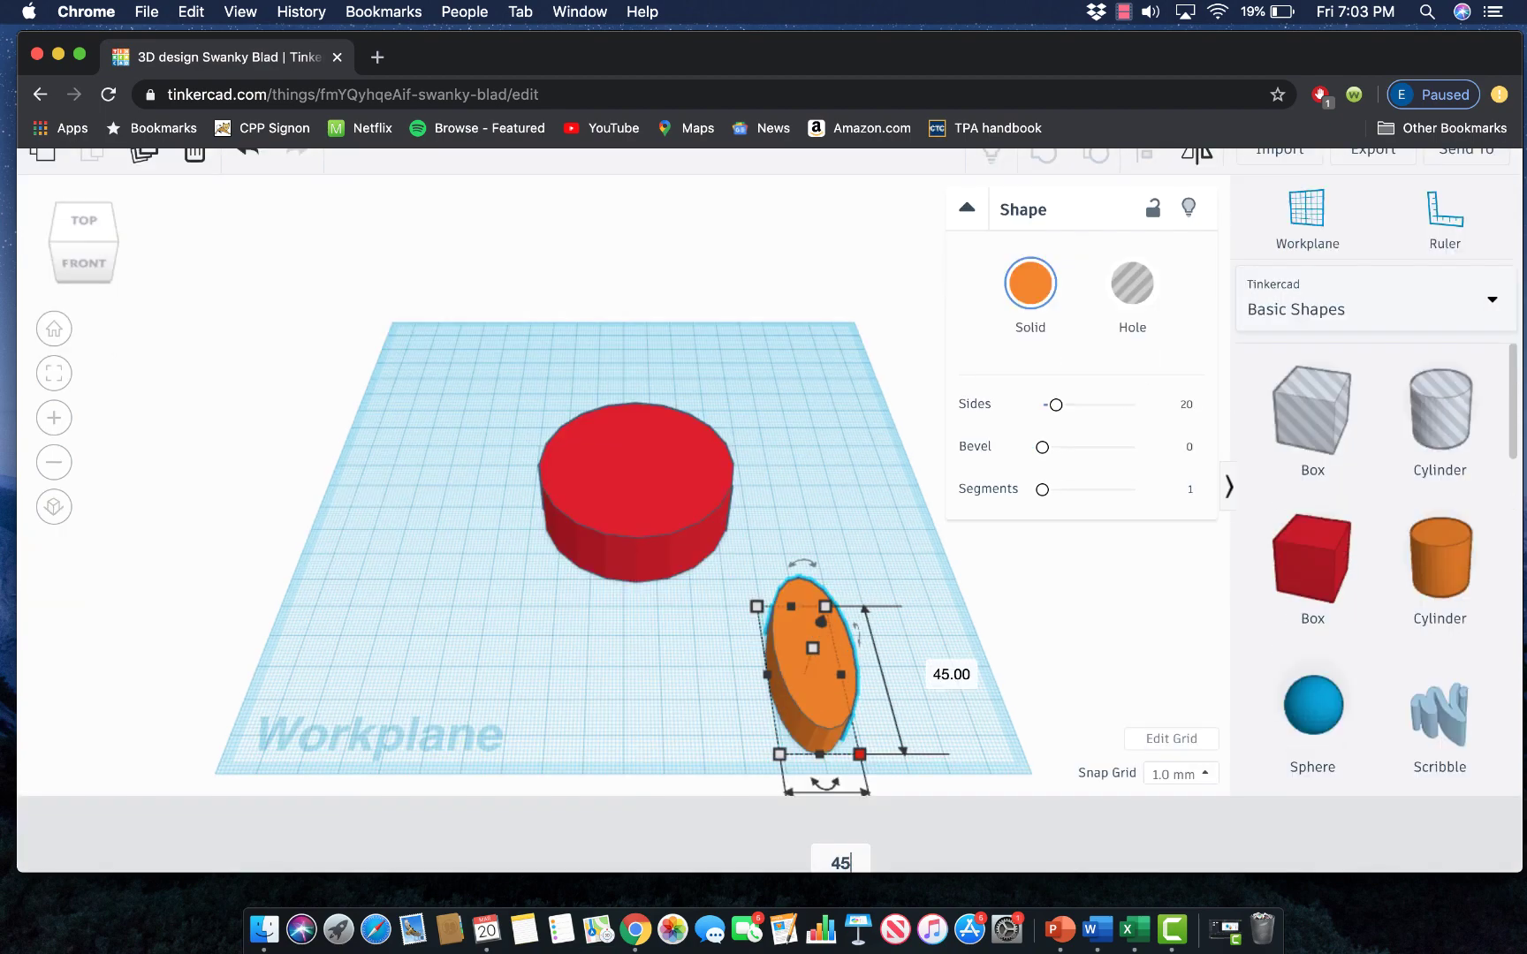
{"action": "key", "text": "Return"}
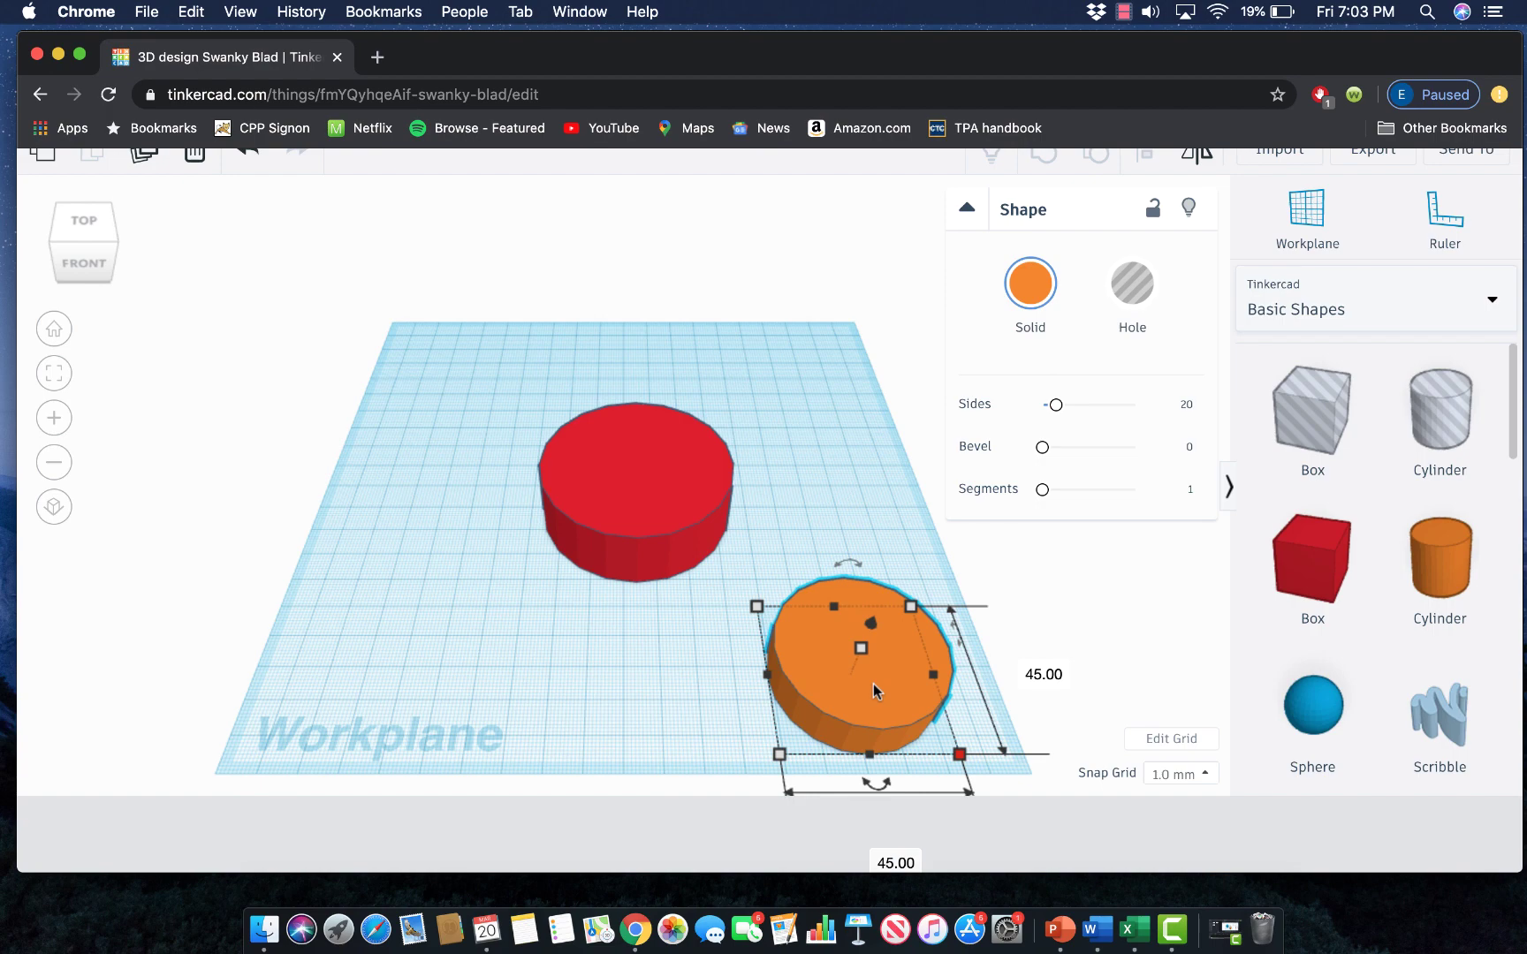
Lift the orange cylinder off the workplane and slide it over the red base
{"action": "left_click_drag", "start_coordinate": [873, 683], "coordinate": [835, 538]}
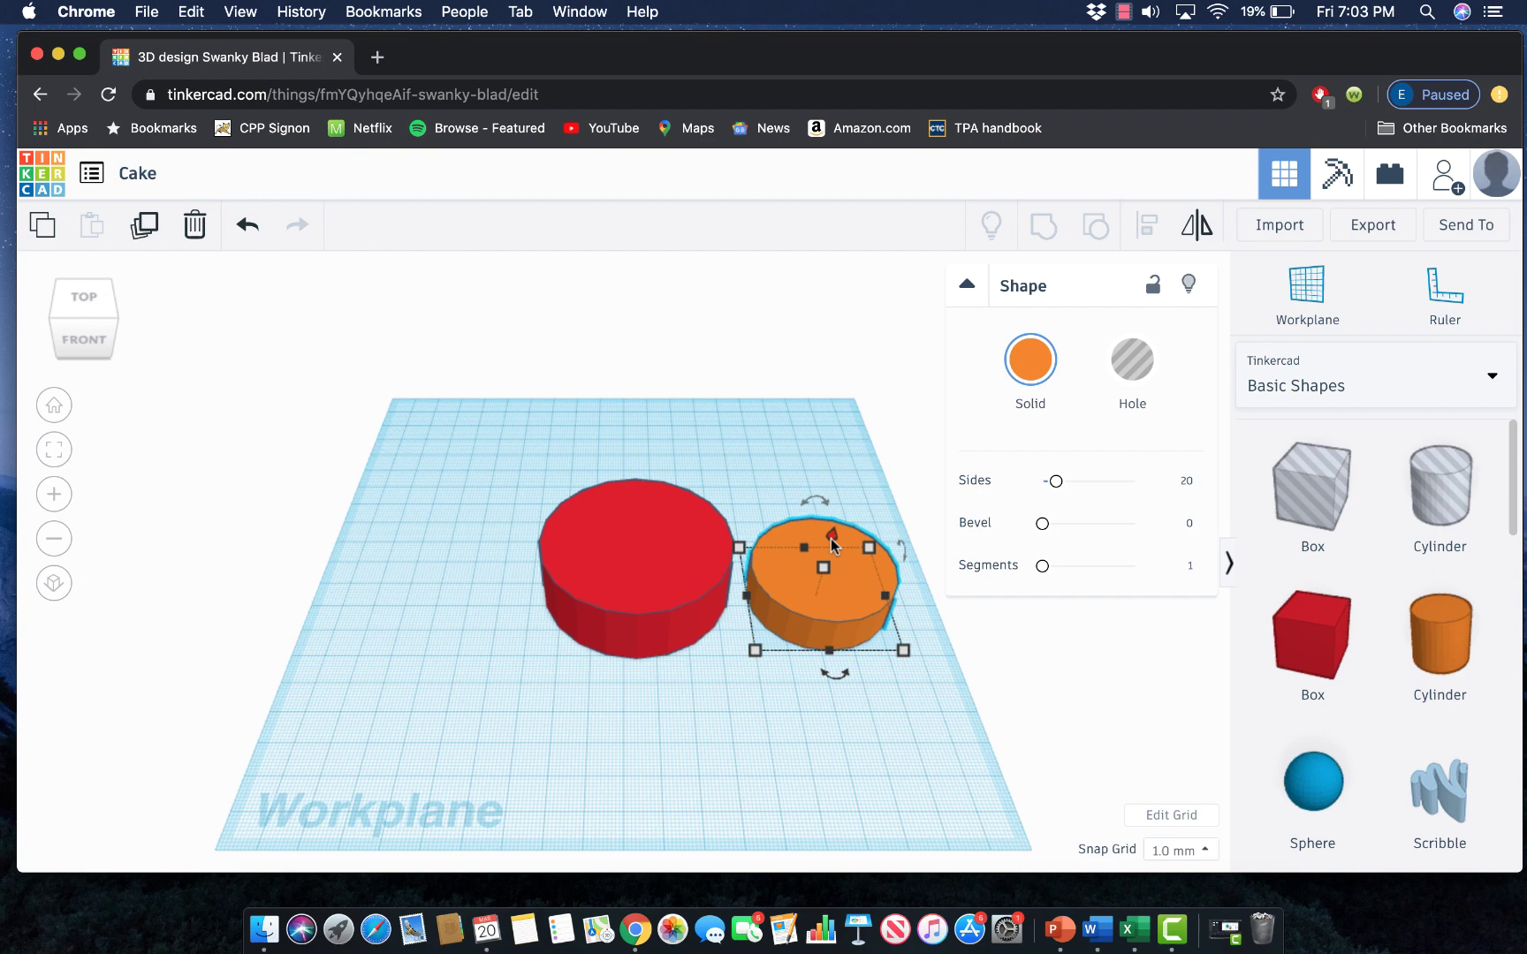
{"action": "left_click_drag", "start_coordinate": [830, 538], "coordinate": [786, 454]}
{"action": "left_click_drag", "start_coordinate": [814, 528], "coordinate": [603, 535]}
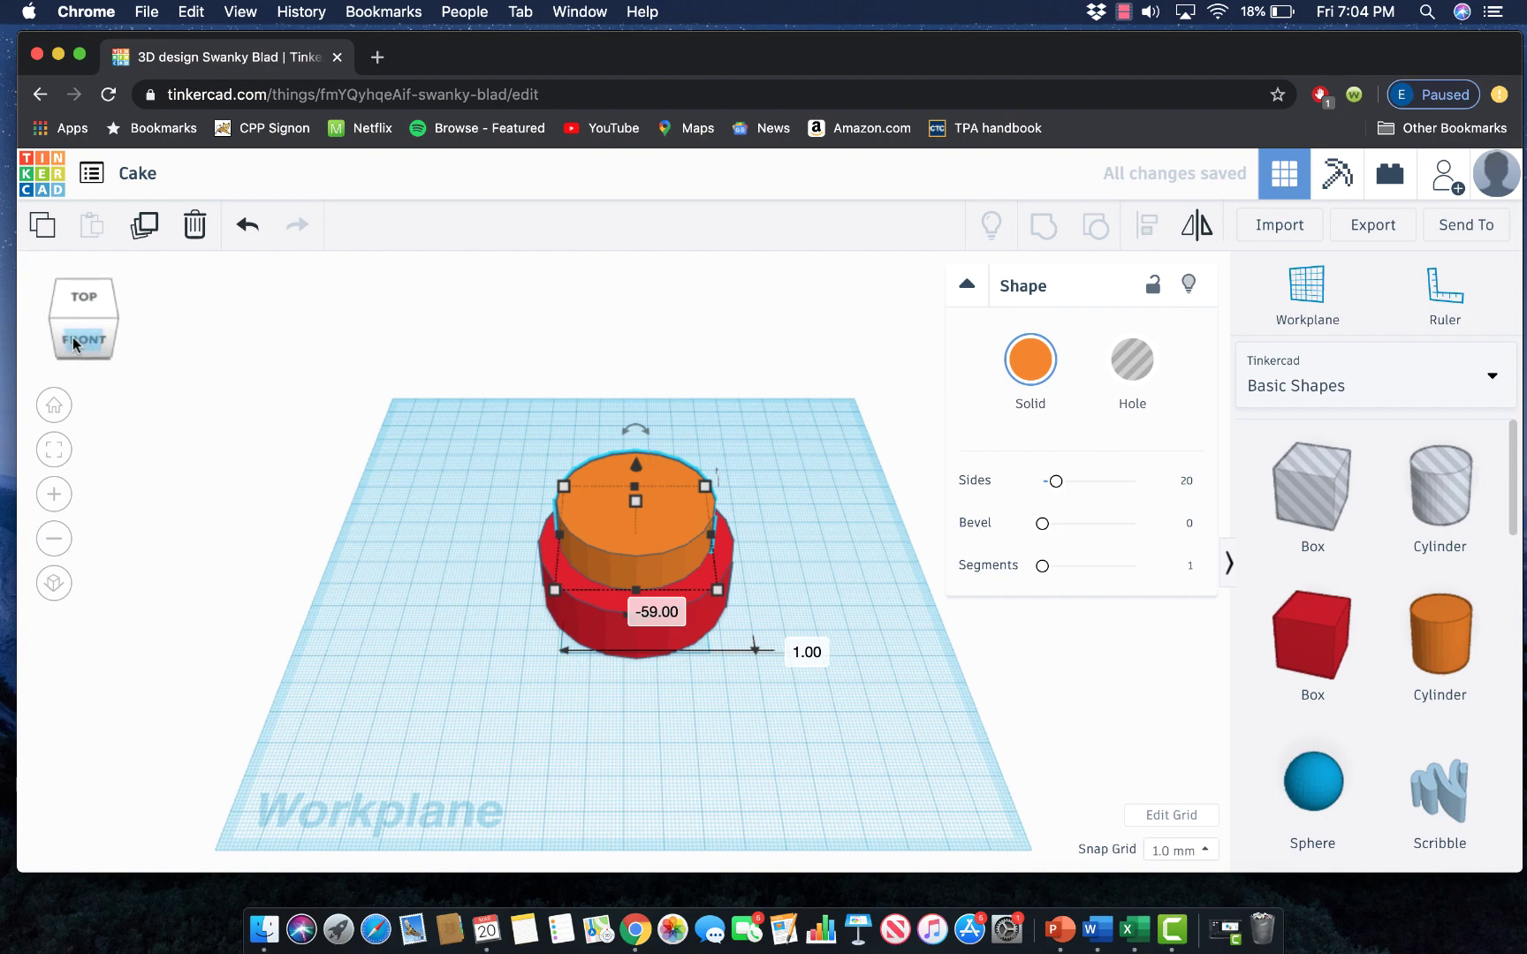
From a left side view, lower the orange cylinder onto the red tier's top
{"action": "left_click_drag", "start_coordinate": [75, 344], "coordinate": [99, 331]}
{"action": "left_click", "coordinate": [104, 331]}
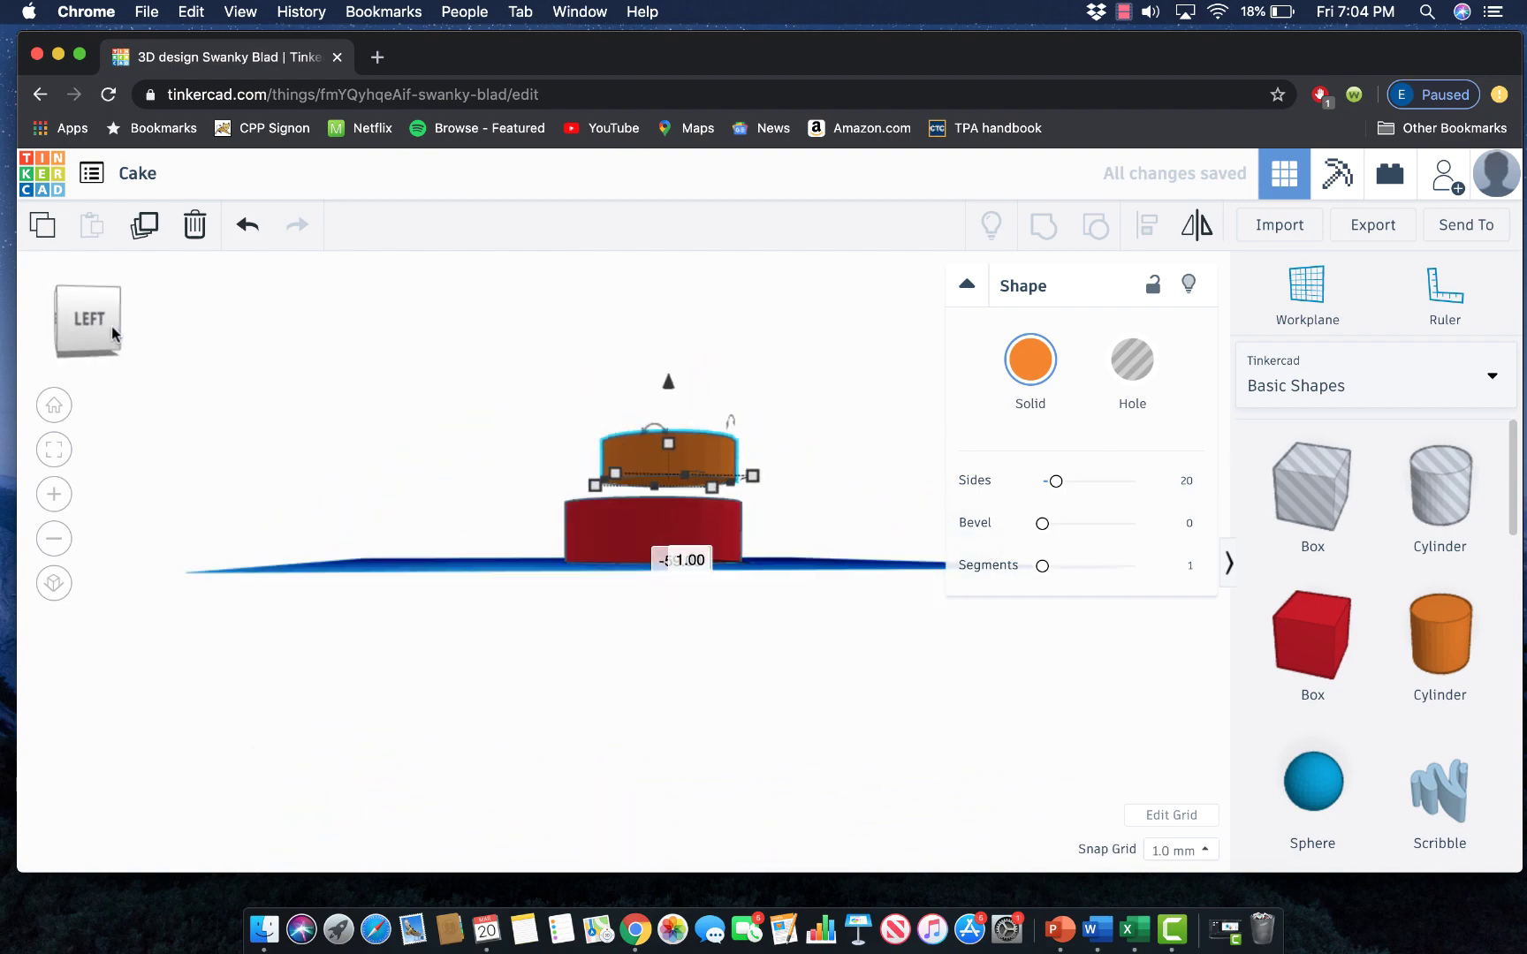
{"action": "left_click", "coordinate": [111, 326]}
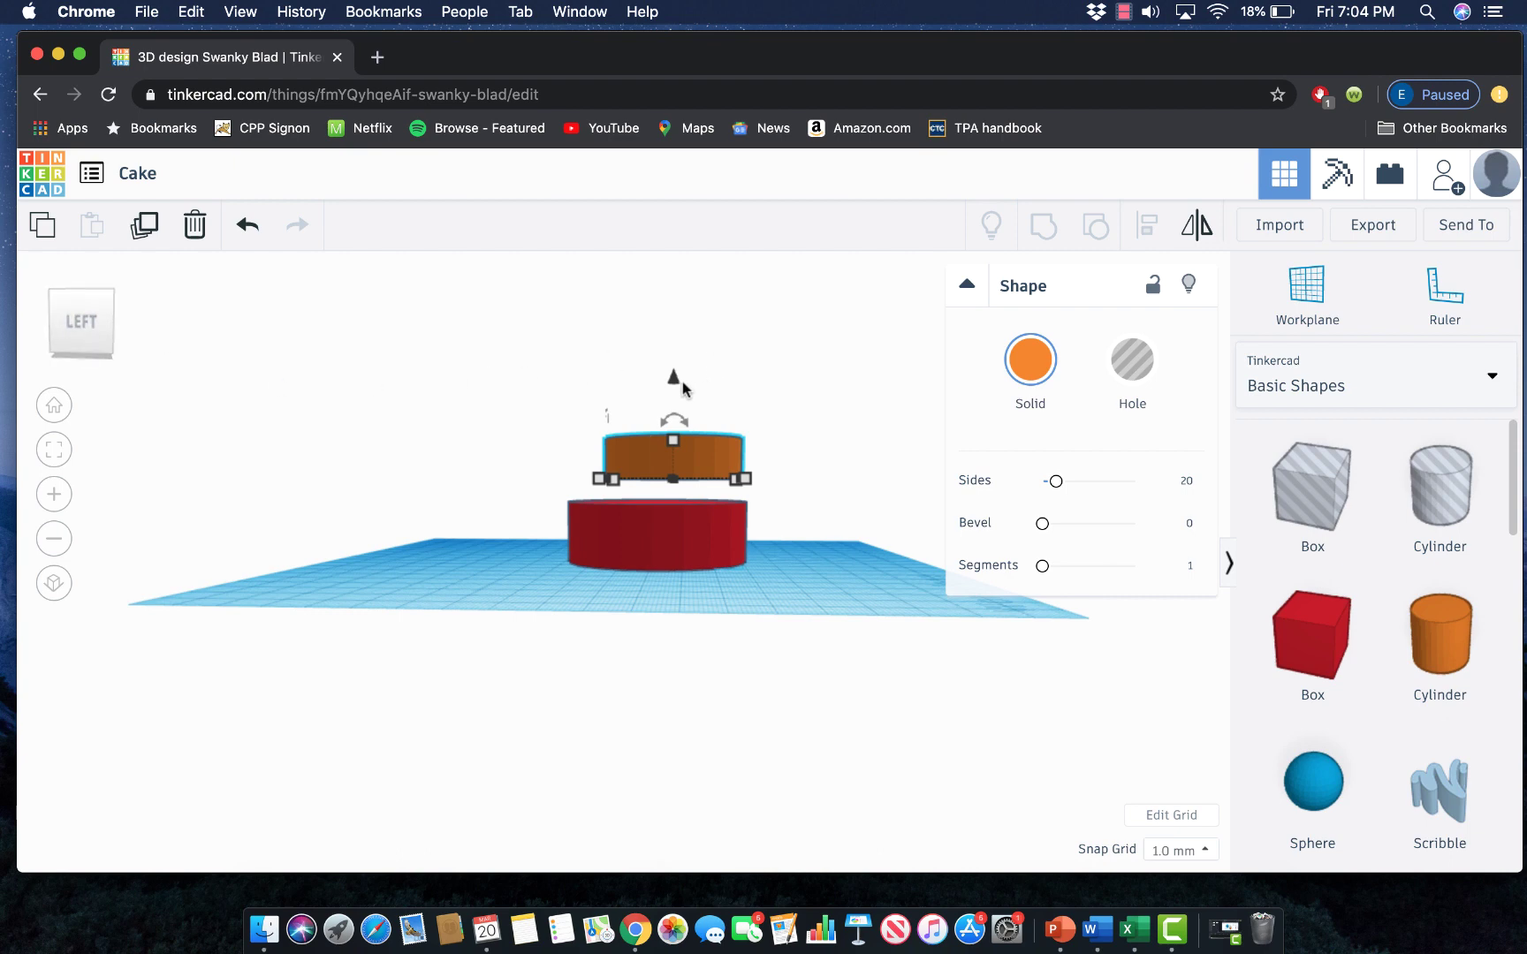
{"action": "left_click_drag", "start_coordinate": [675, 389], "coordinate": [632, 413]}
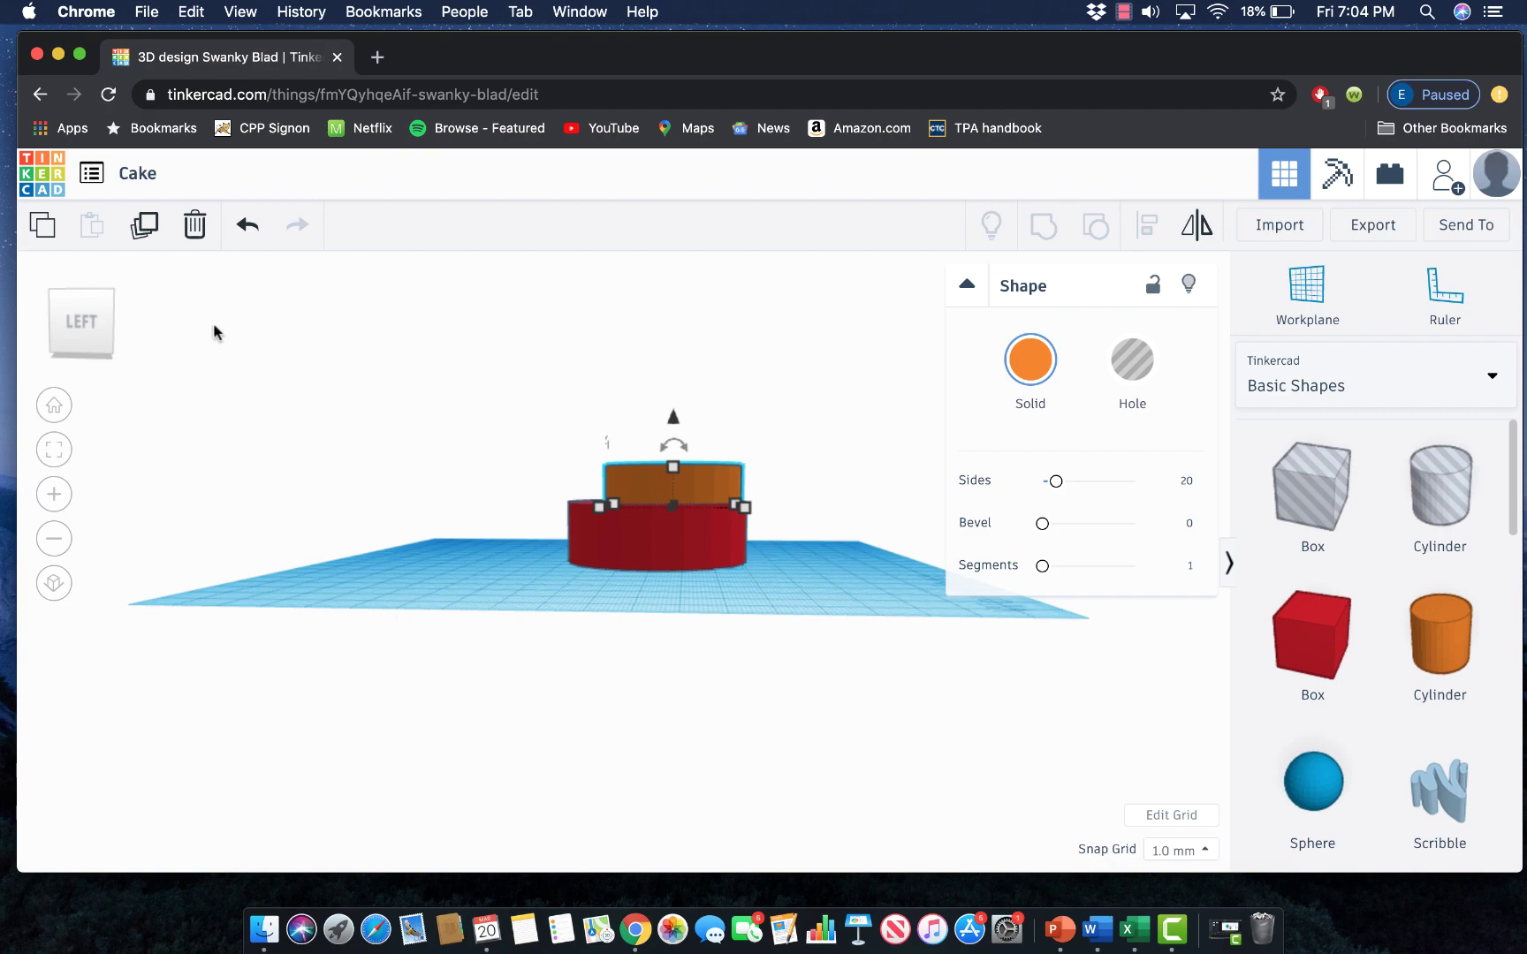
From above, nudge the orange tier until it's centred within the red circle
{"action": "left_click_drag", "start_coordinate": [93, 338], "coordinate": [58, 364]}
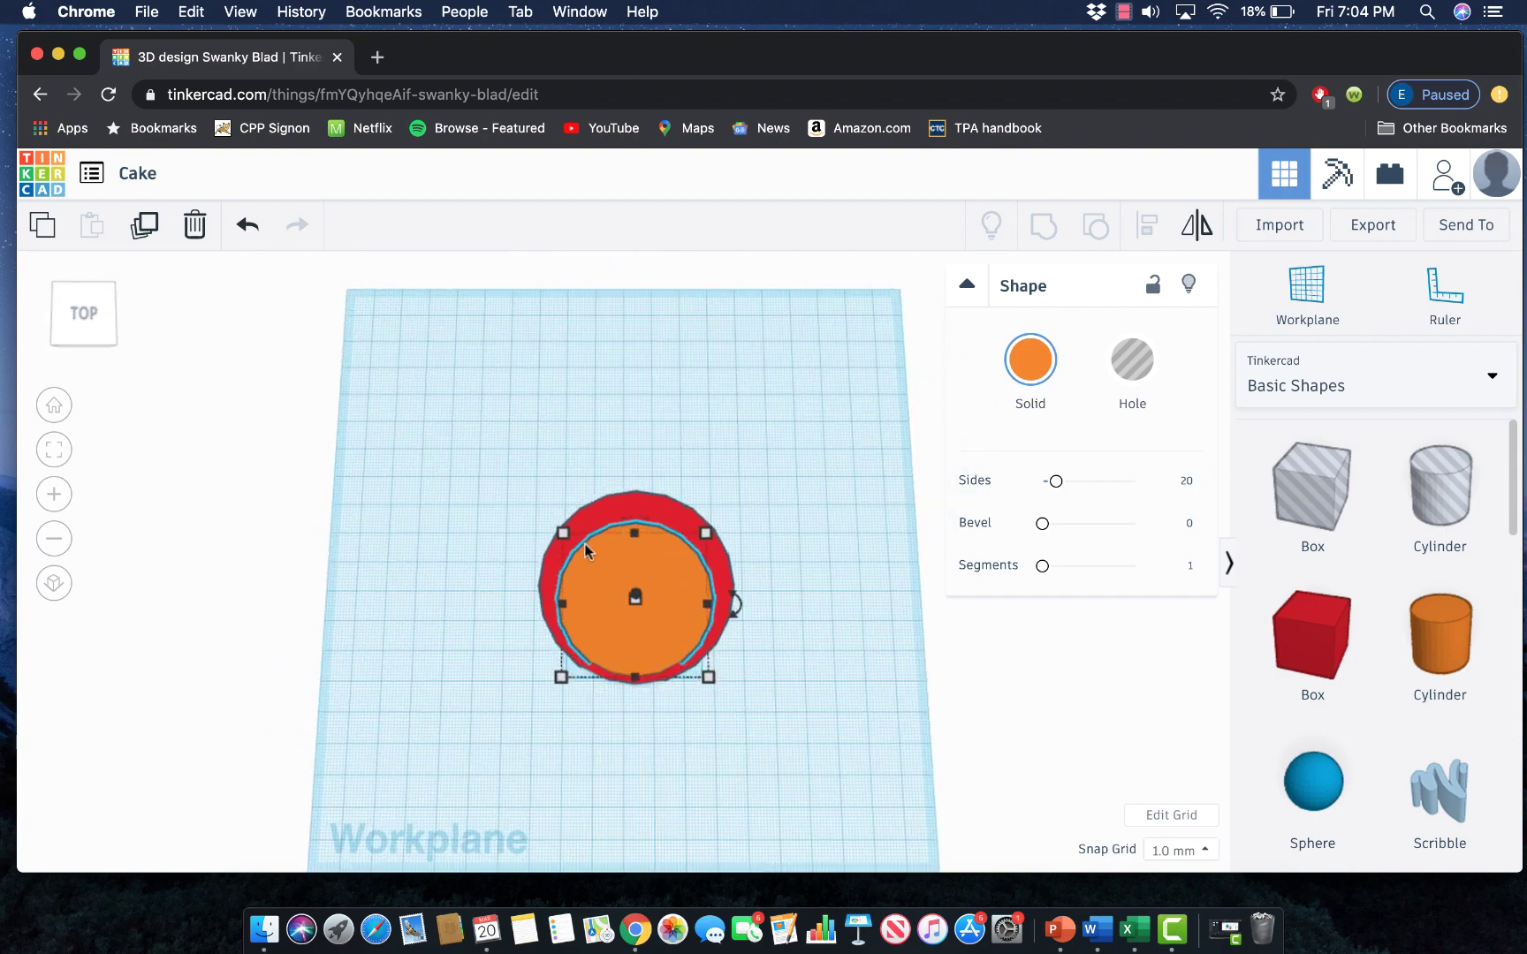
{"action": "left_click_drag", "start_coordinate": [655, 603], "coordinate": [661, 591]}
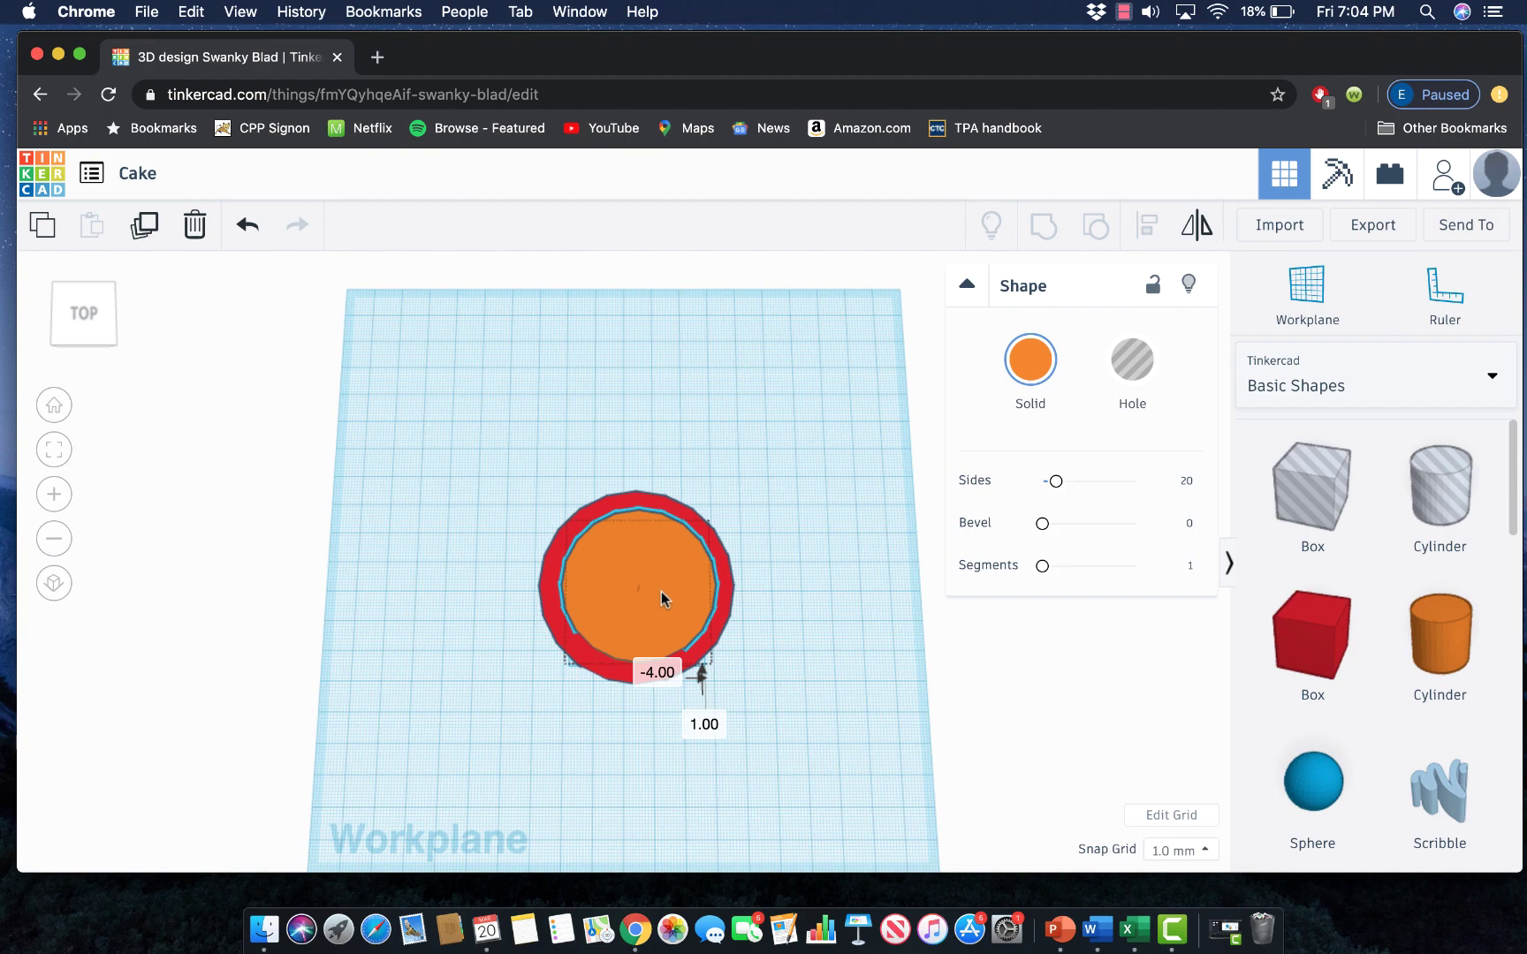
{"action": "key", "text": "Down"}
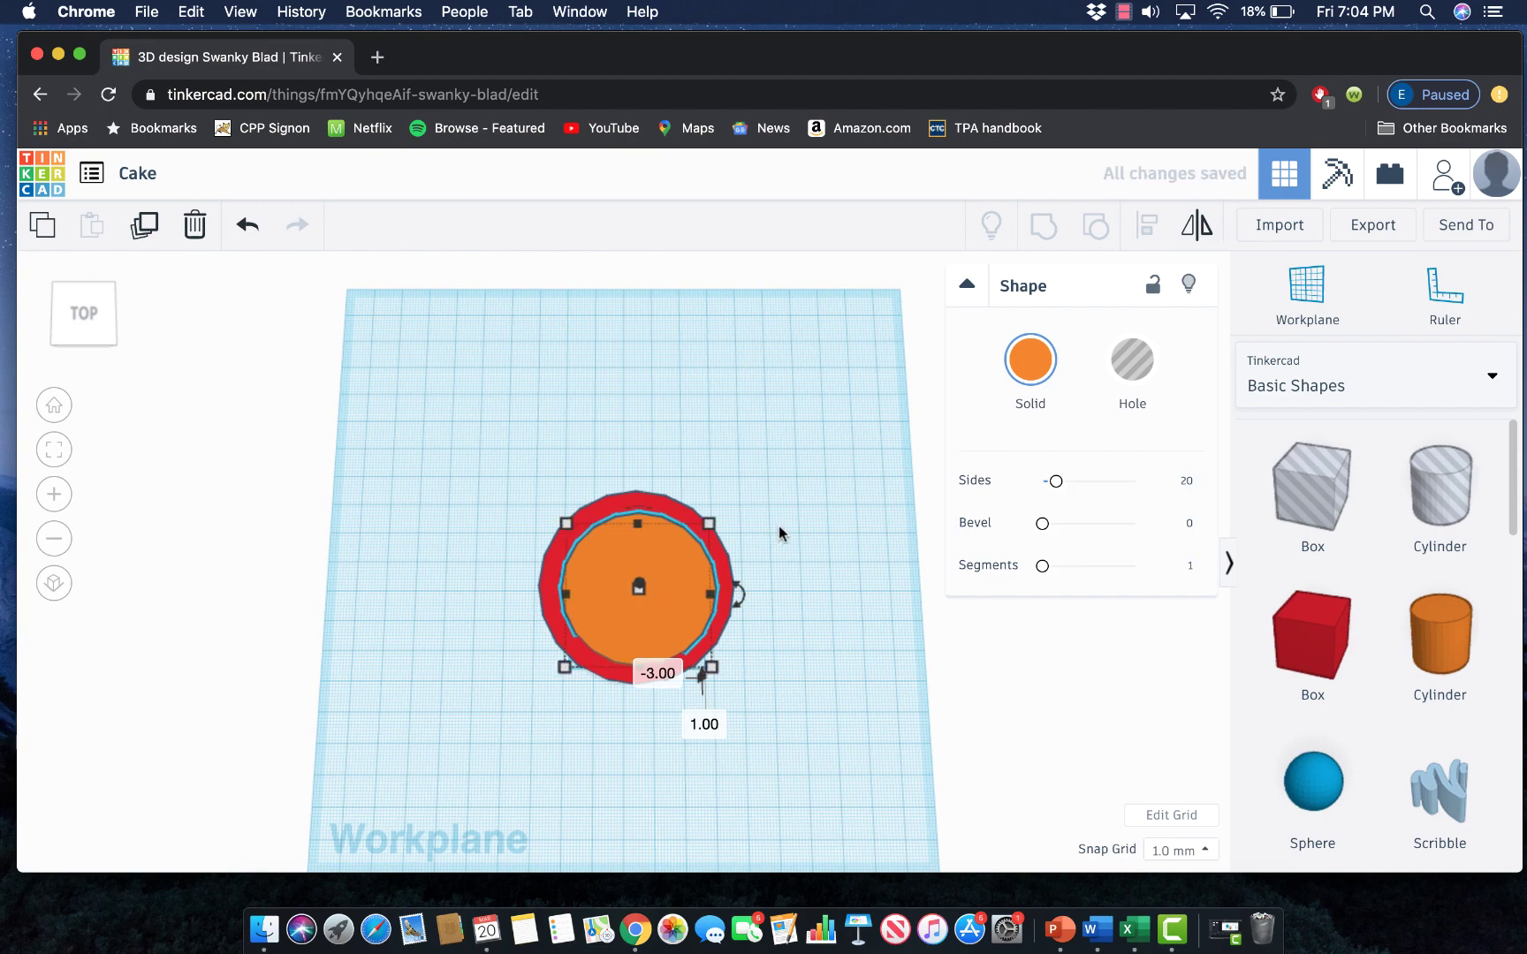
{"action": "left_click", "coordinate": [779, 527]}
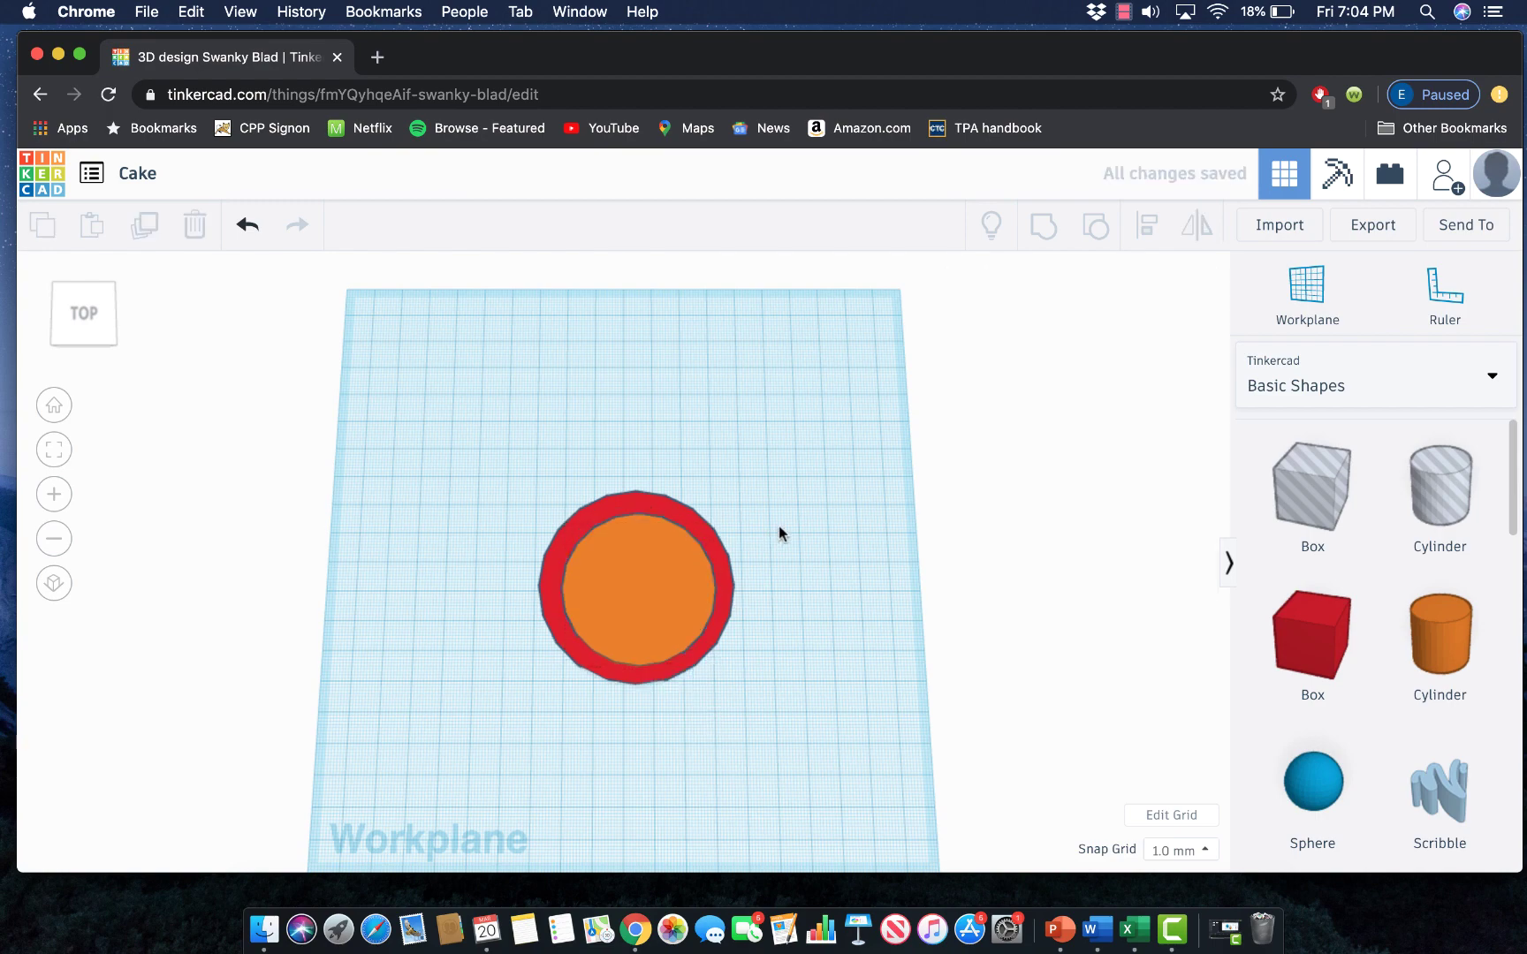
Add a third cylinder and colour it yellow
{"action": "left_click", "coordinate": [64, 332]}
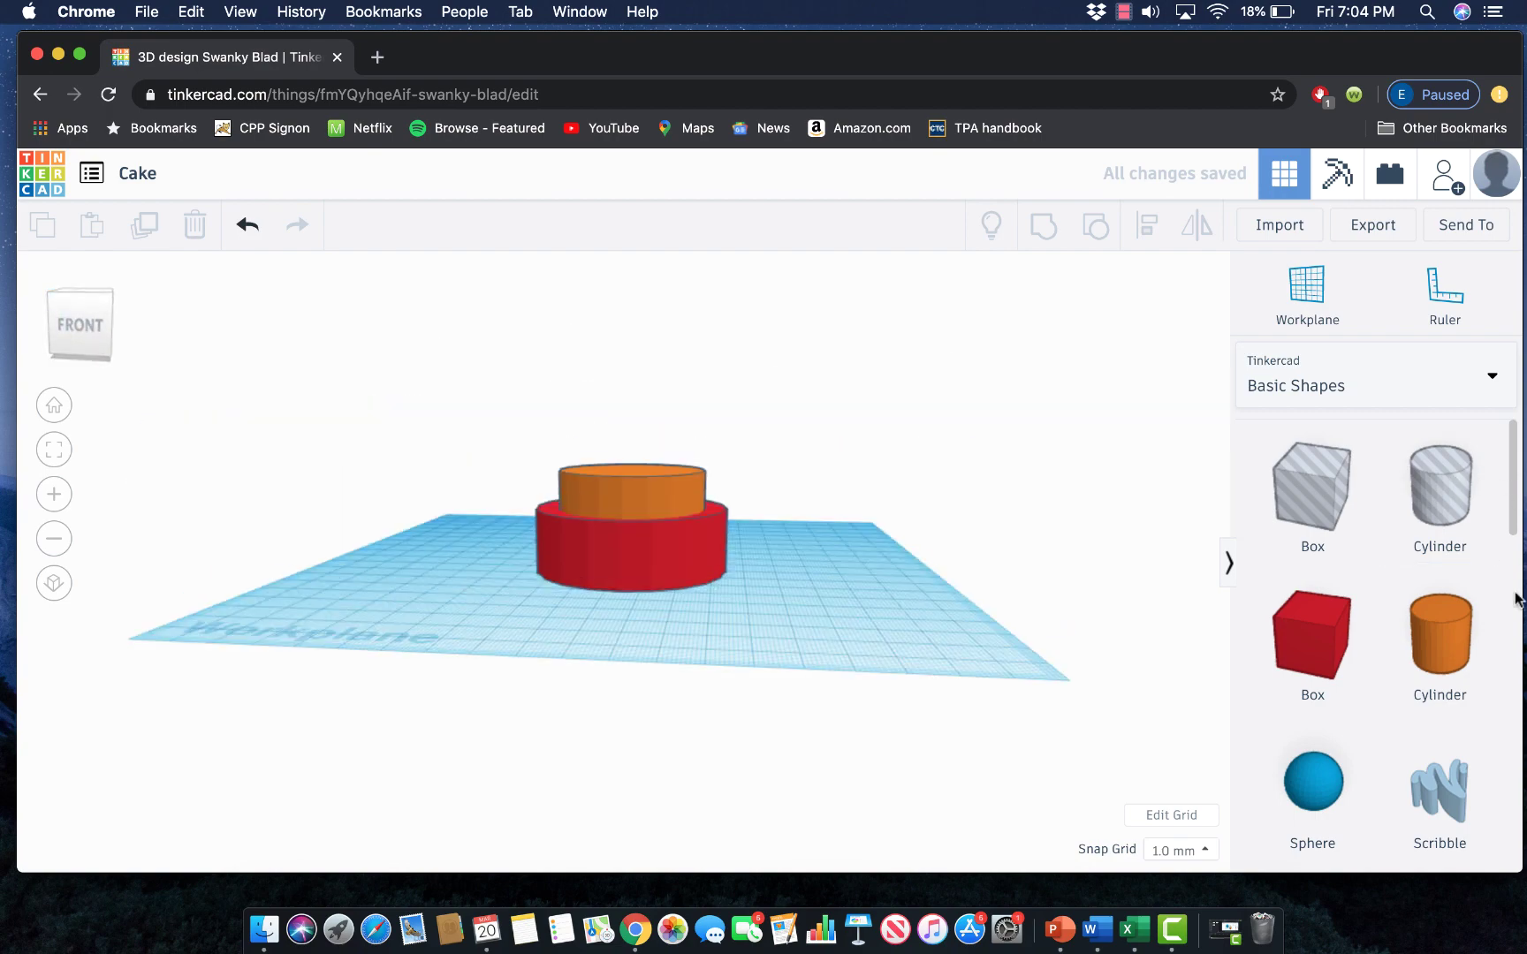
{"action": "left_click_drag", "start_coordinate": [1440, 638], "coordinate": [843, 613]}
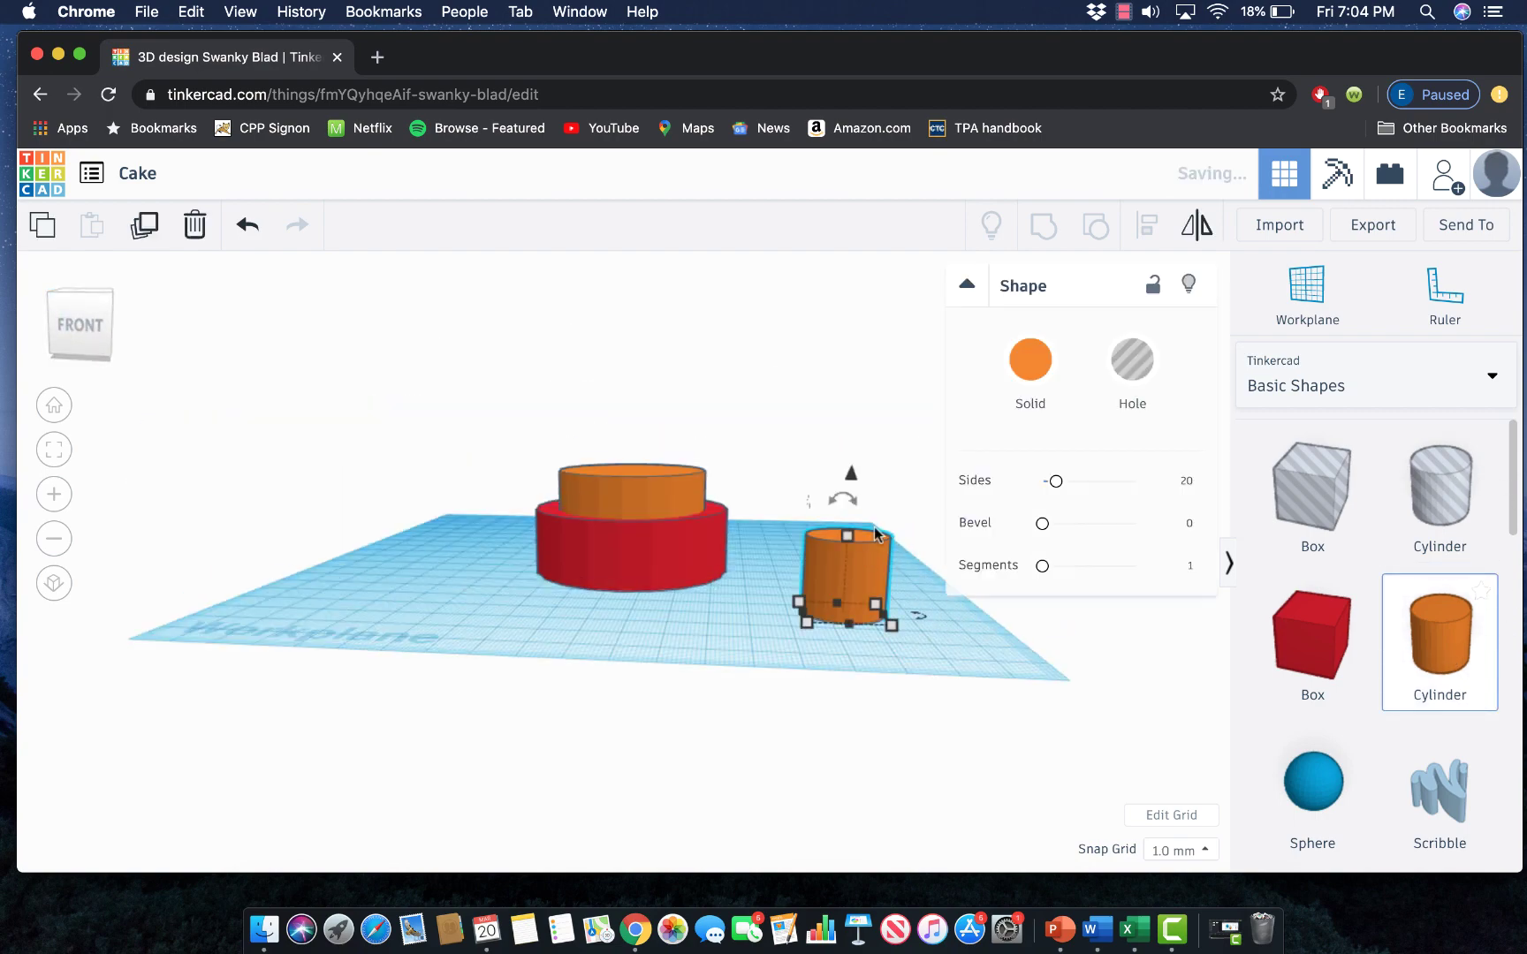
{"action": "left_click", "coordinate": [1030, 360]}
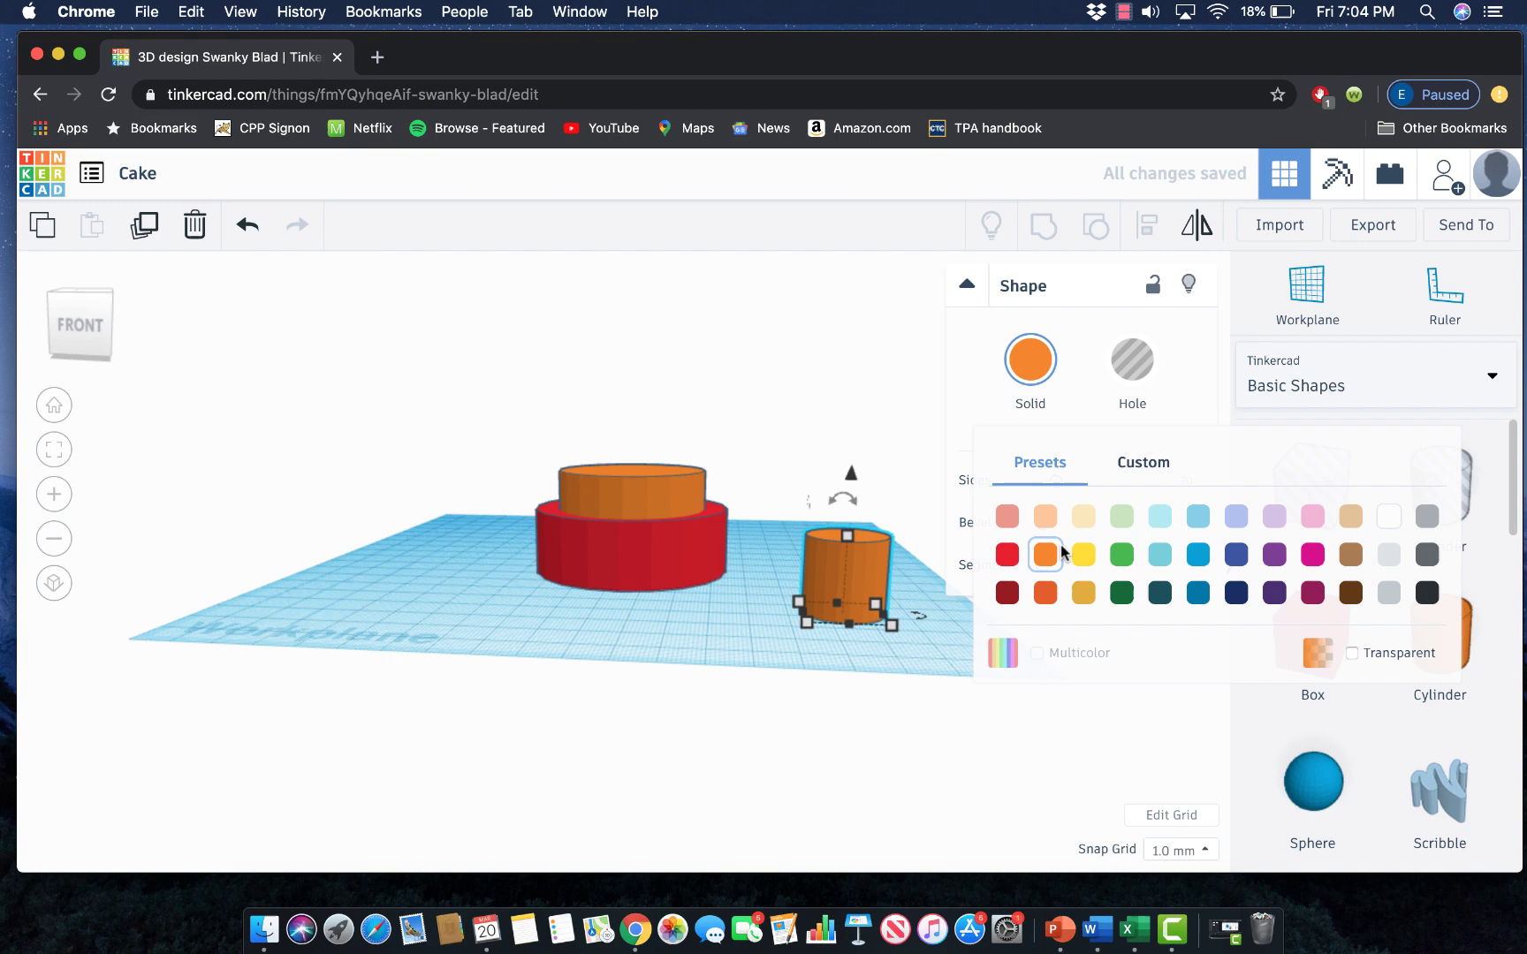
{"action": "left_click", "coordinate": [1083, 554]}
{"action": "left_click", "coordinate": [720, 607]}
Shorten the yellow cylinder and set its width and length to 30 mm
{"action": "left_click", "coordinate": [837, 547]}
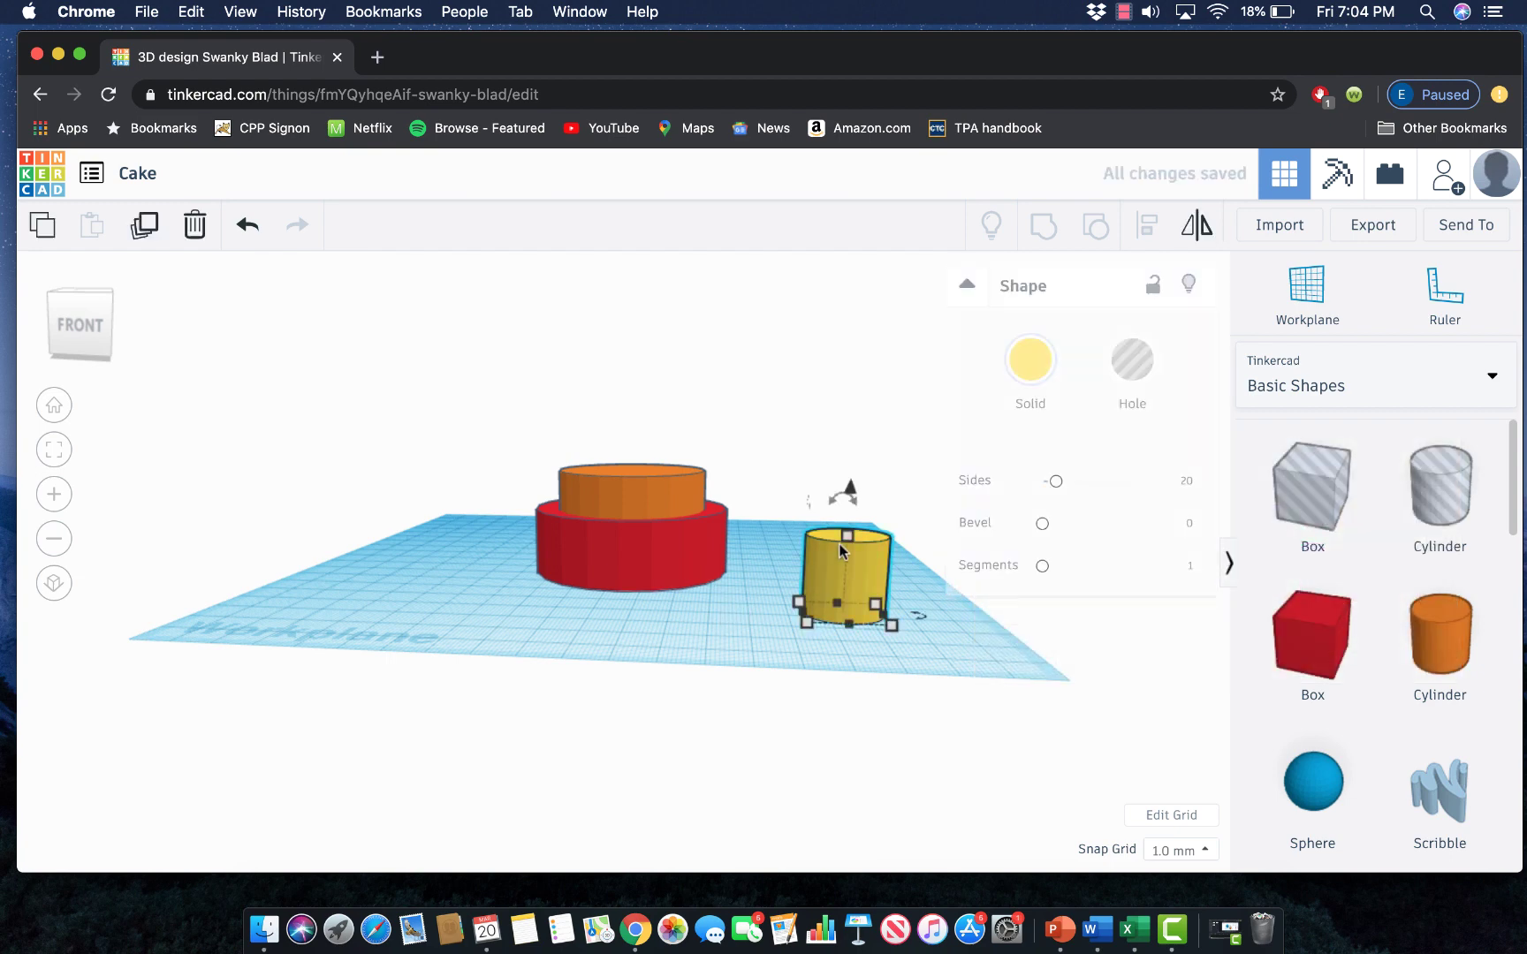
{"action": "left_click_drag", "start_coordinate": [840, 534], "coordinate": [841, 579]}
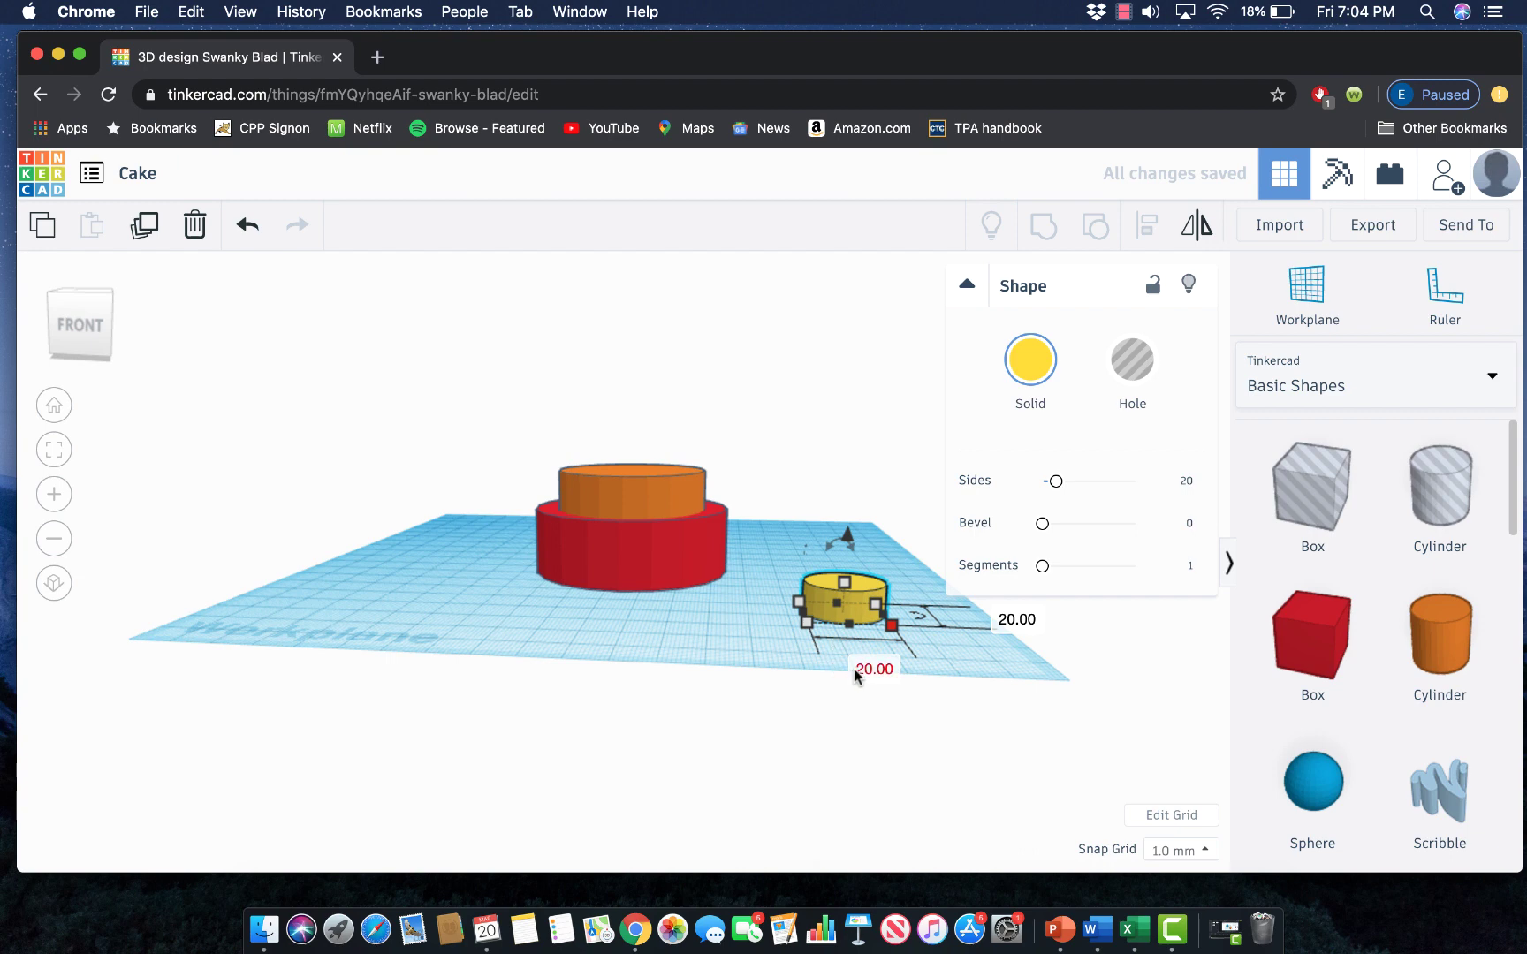
{"action": "left_click", "coordinate": [857, 668]}
{"action": "type", "text": "30"}
{"action": "key", "text": "Tab"}
{"action": "type", "text": "30"}
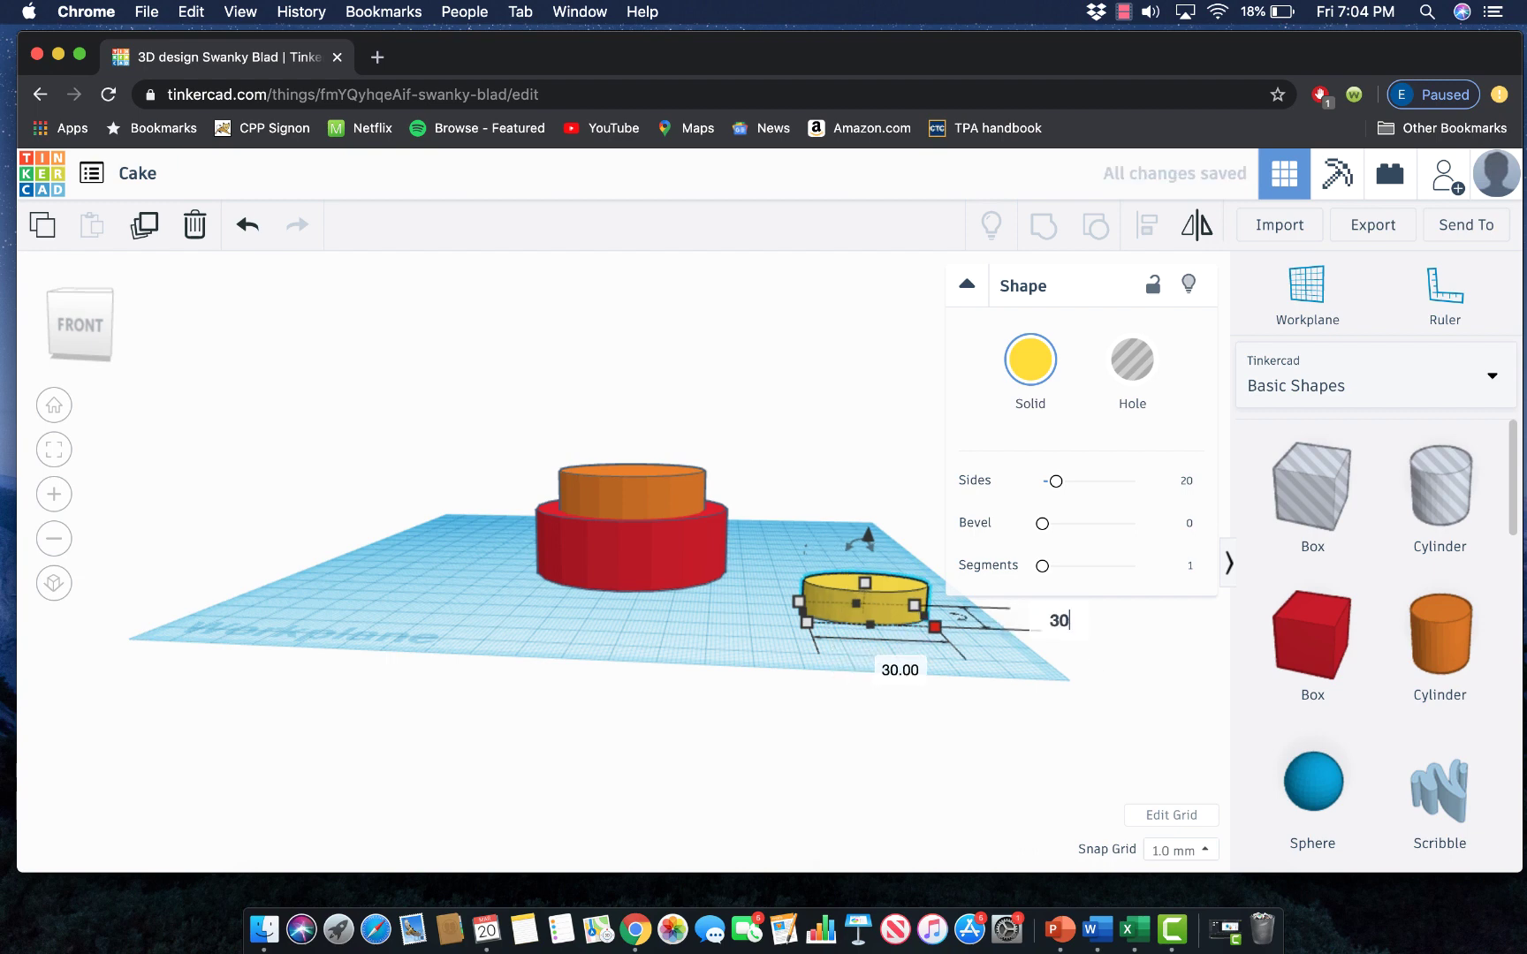
{"action": "key", "text": "Return"}
Raise the yellow cylinder about 3 mm off the workplane
{"action": "left_click", "coordinate": [568, 758]}
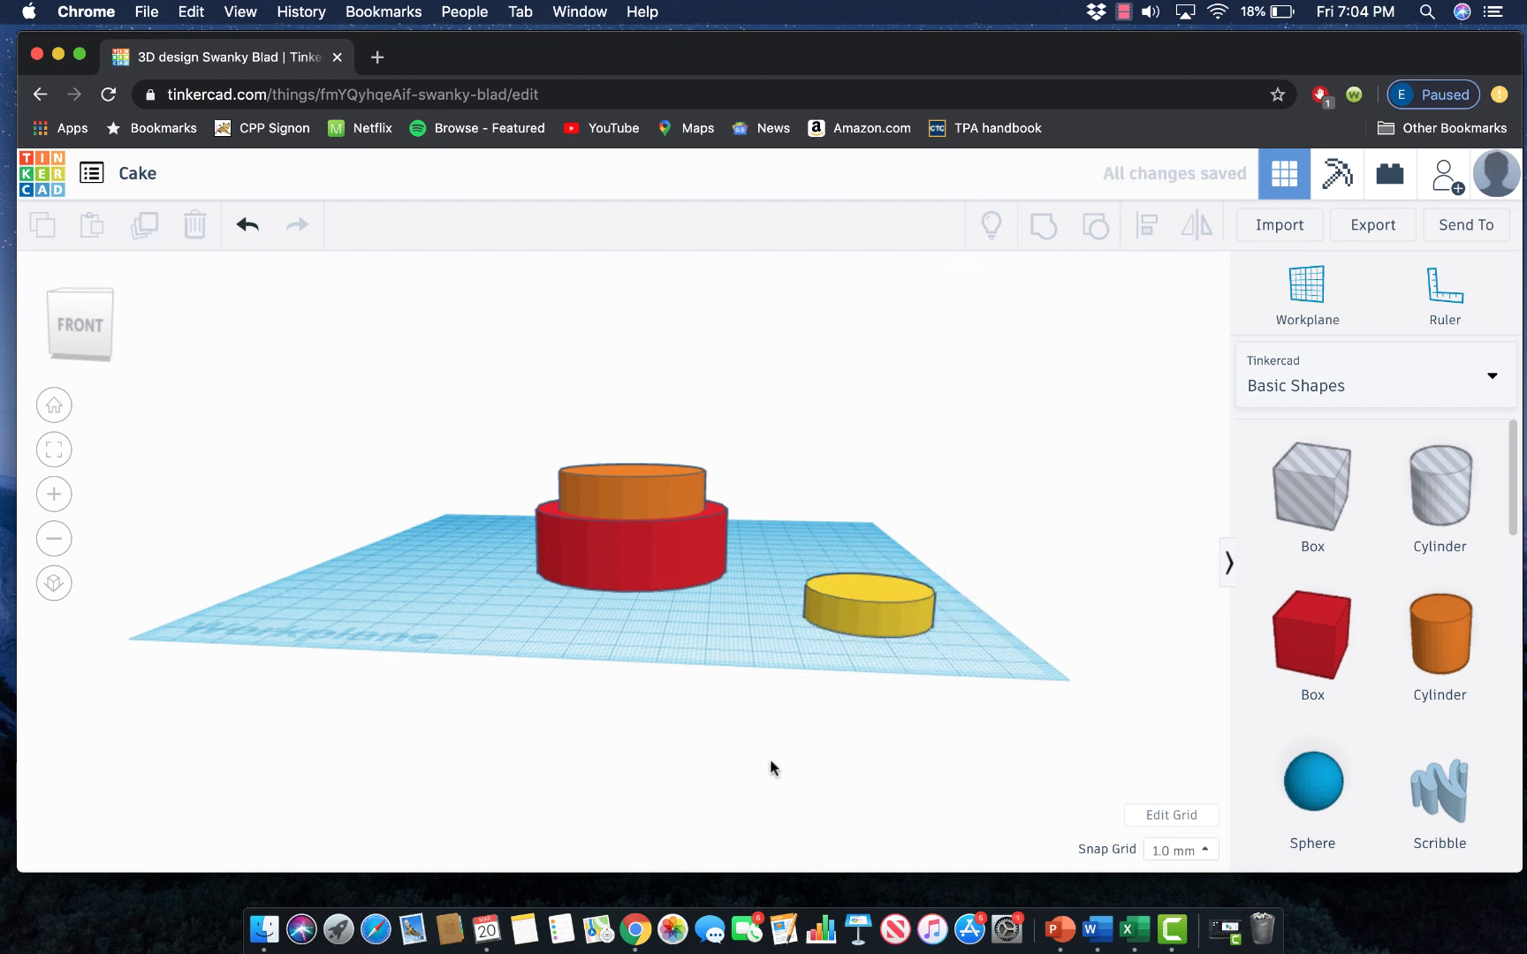
{"action": "left_click", "coordinate": [927, 612]}
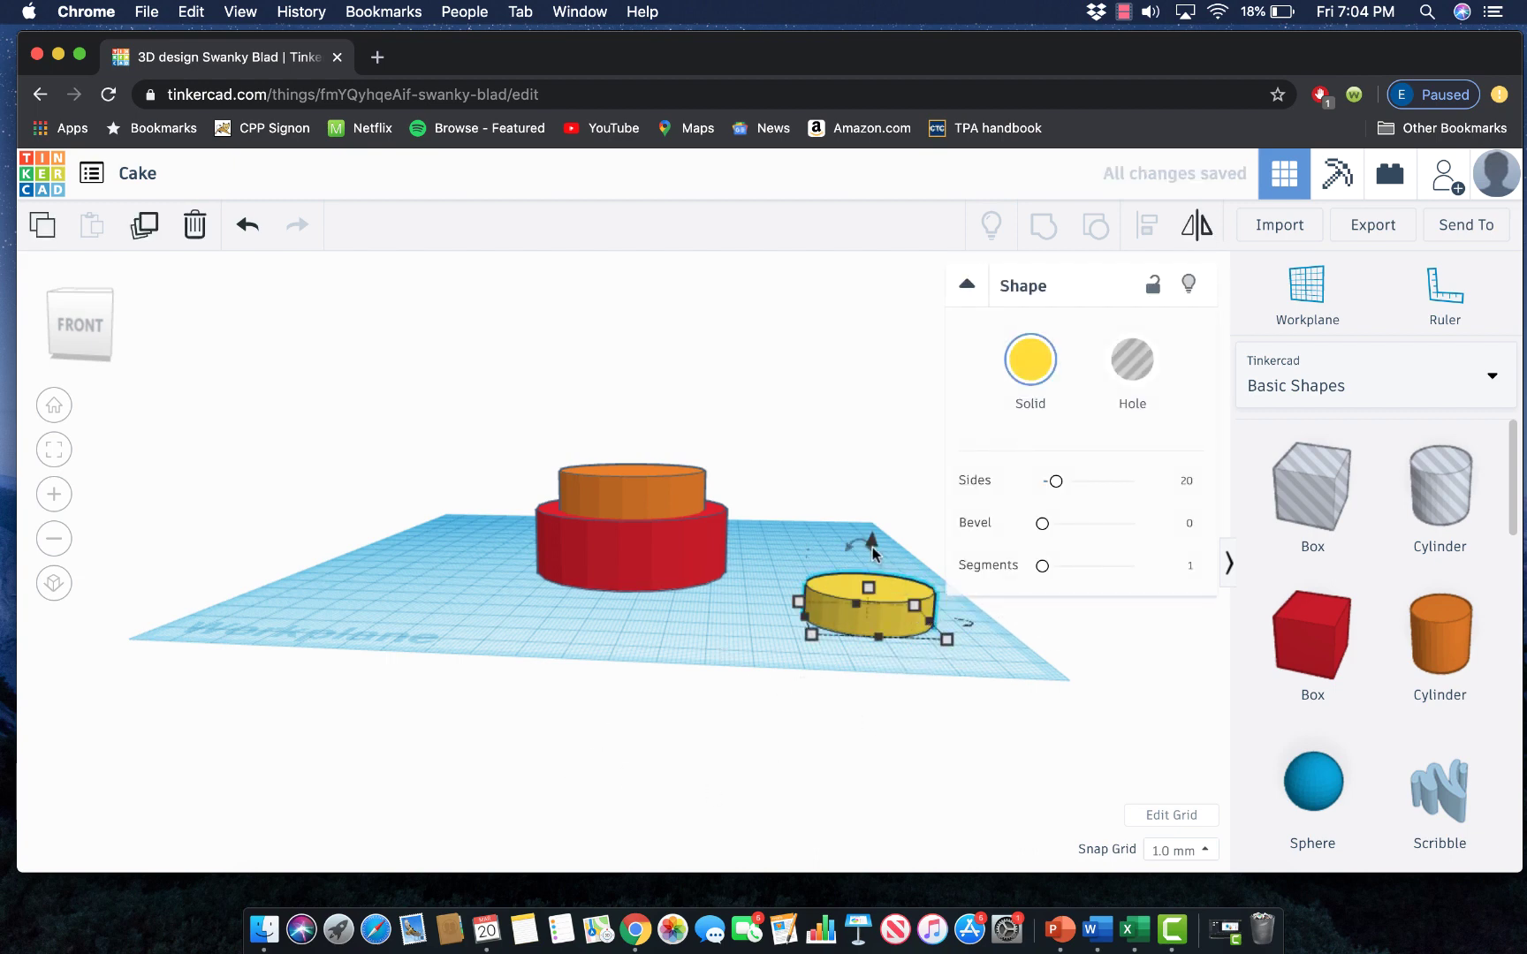
{"action": "left_click_drag", "start_coordinate": [874, 541], "coordinate": [836, 386]}
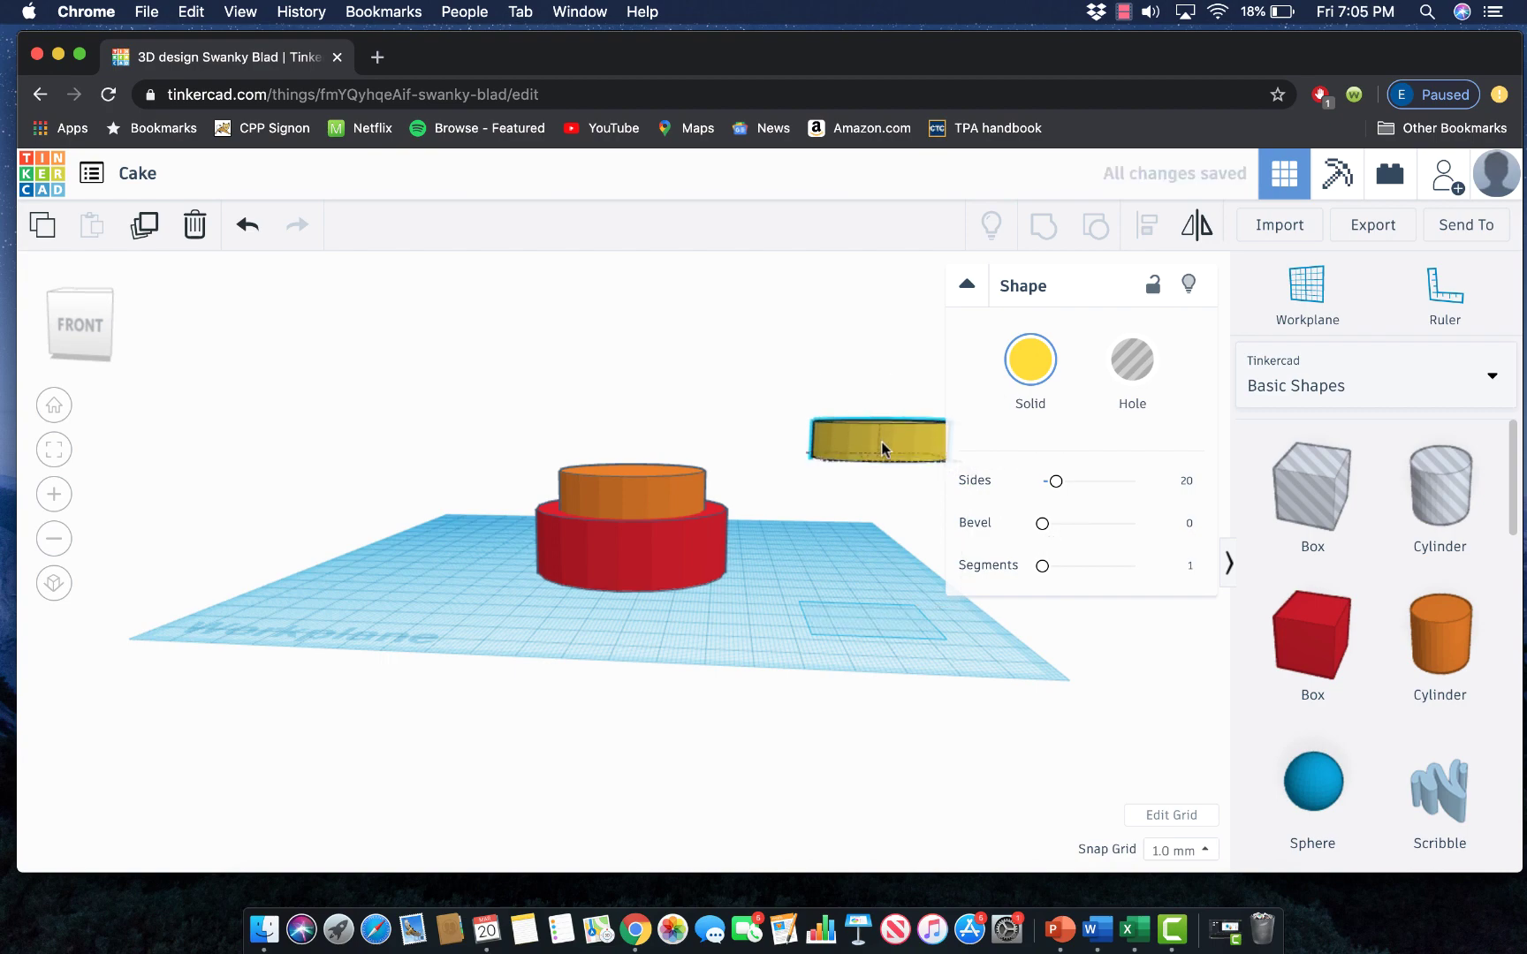
Move the yellow cylinder over the orange tier, roughly centred
{"action": "left_click_drag", "start_coordinate": [853, 446], "coordinate": [610, 443]}
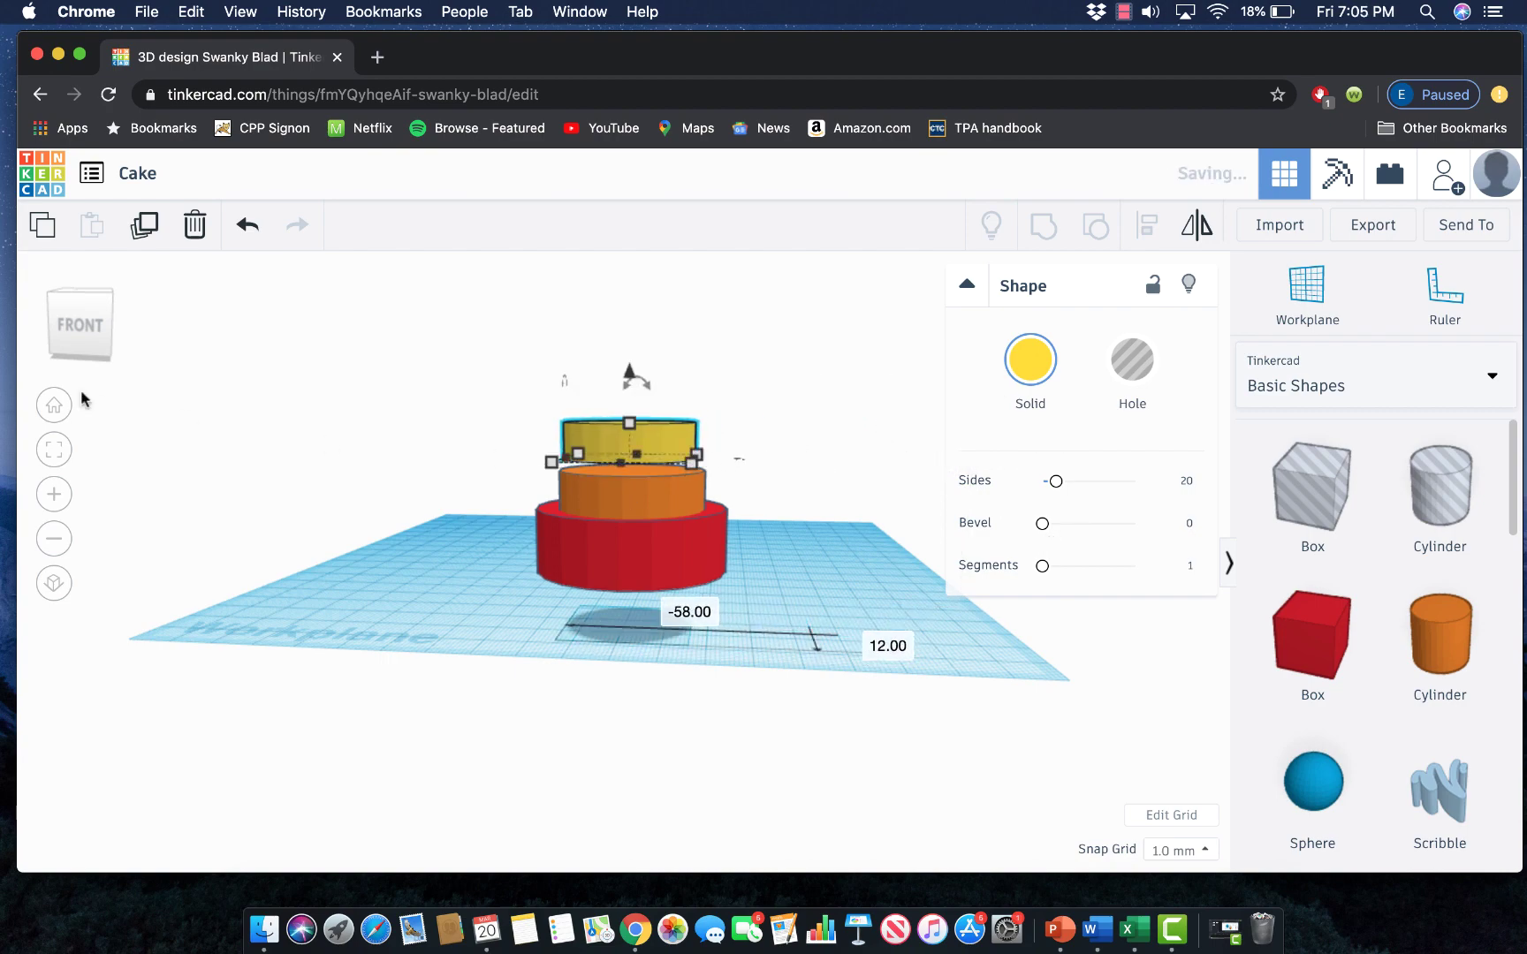
{"action": "left_click", "coordinate": [79, 329]}
{"action": "left_click_drag", "start_coordinate": [79, 326], "coordinate": [95, 342]}
{"action": "left_click_drag", "start_coordinate": [835, 564], "coordinate": [654, 491]}
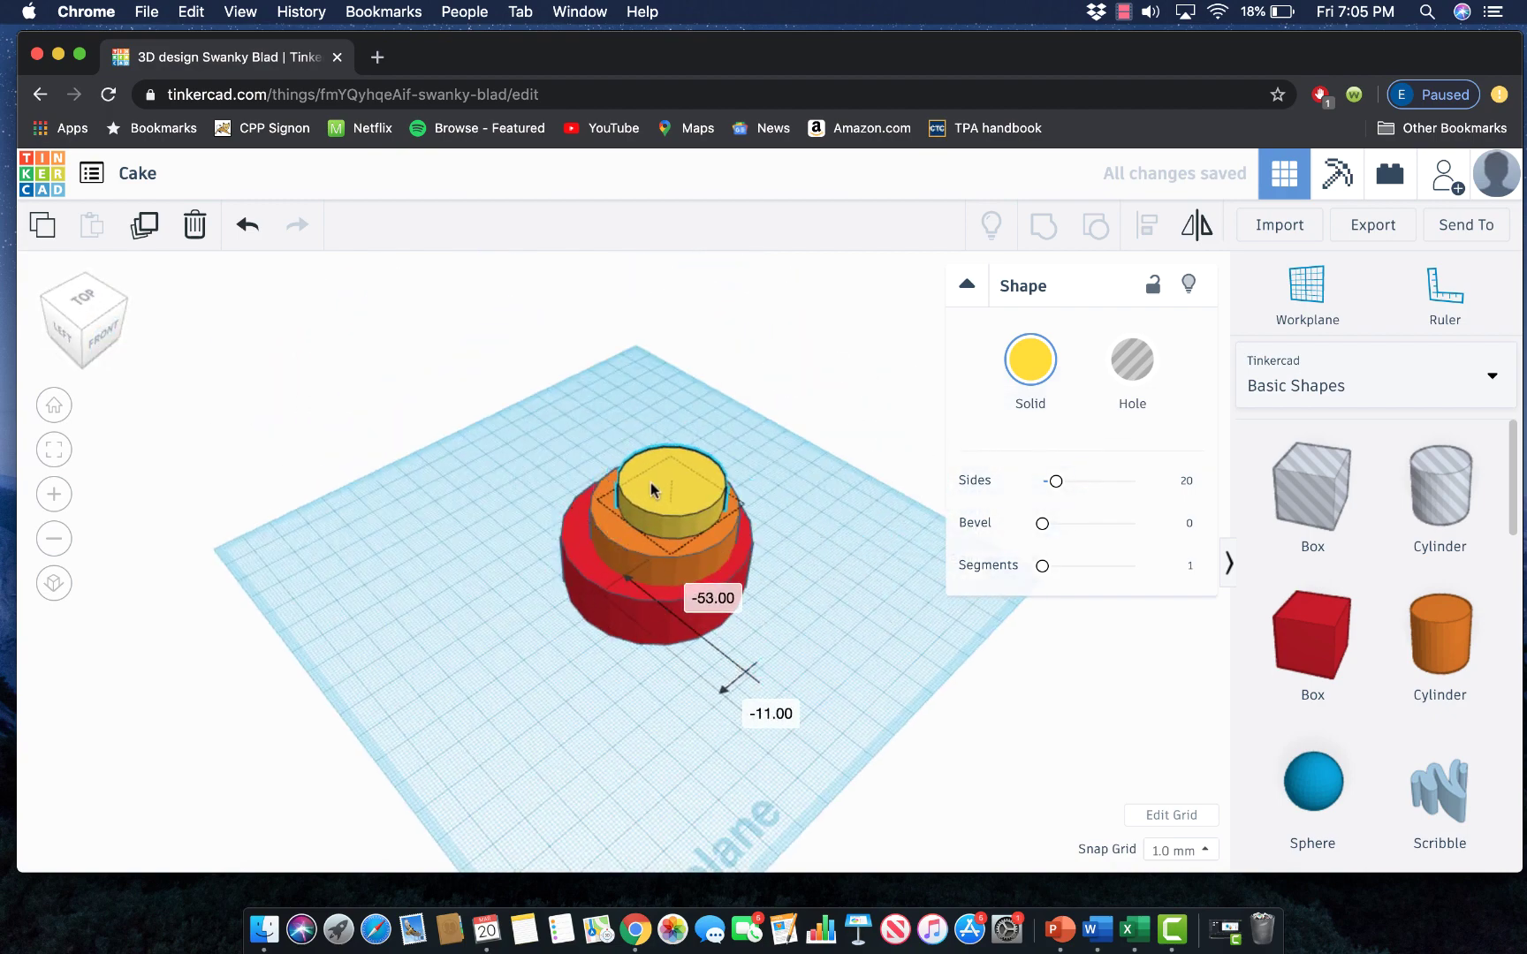
Lower the yellow tier onto the orange one and centre it from the top view
{"action": "left_click", "coordinate": [101, 333]}
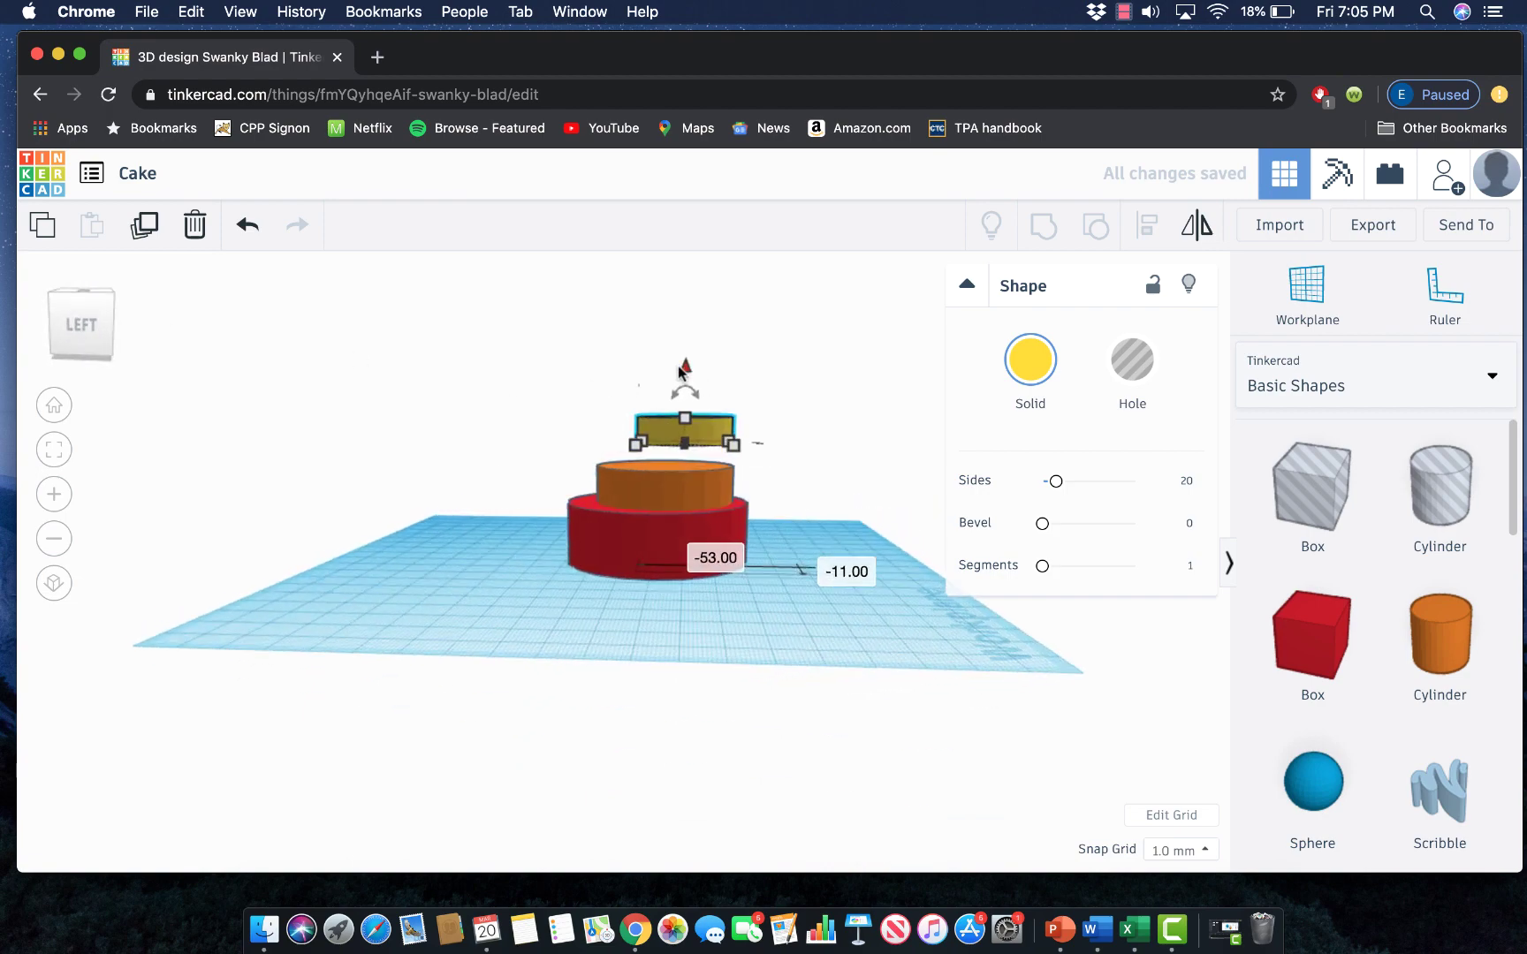
{"action": "left_click_drag", "start_coordinate": [686, 375], "coordinate": [686, 399]}
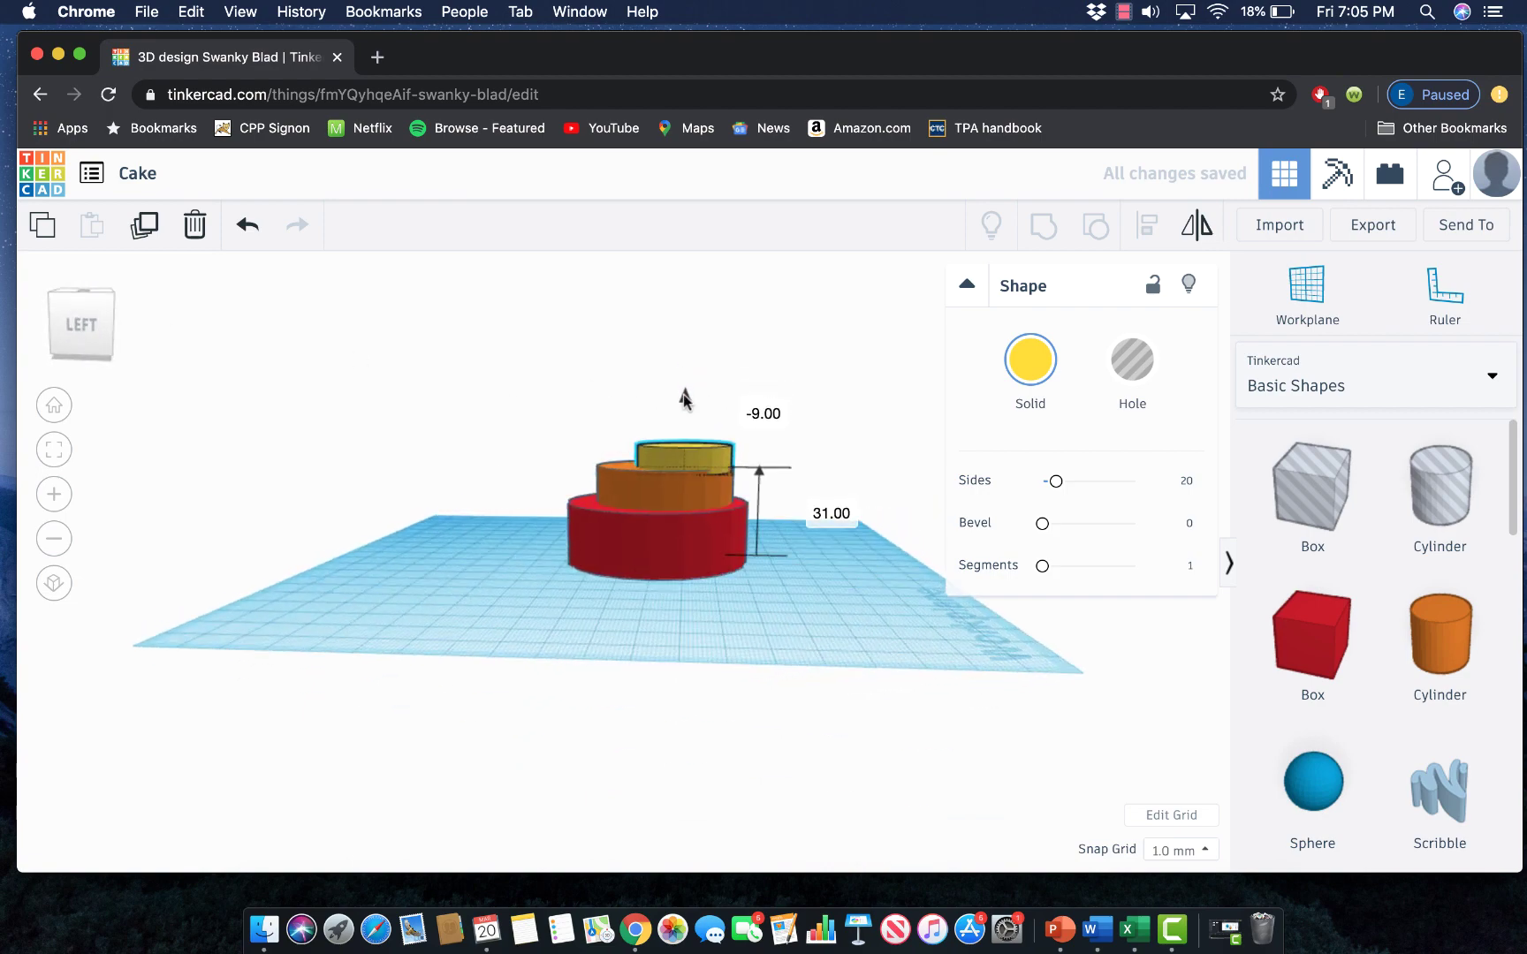
{"action": "left_click", "coordinate": [75, 296]}
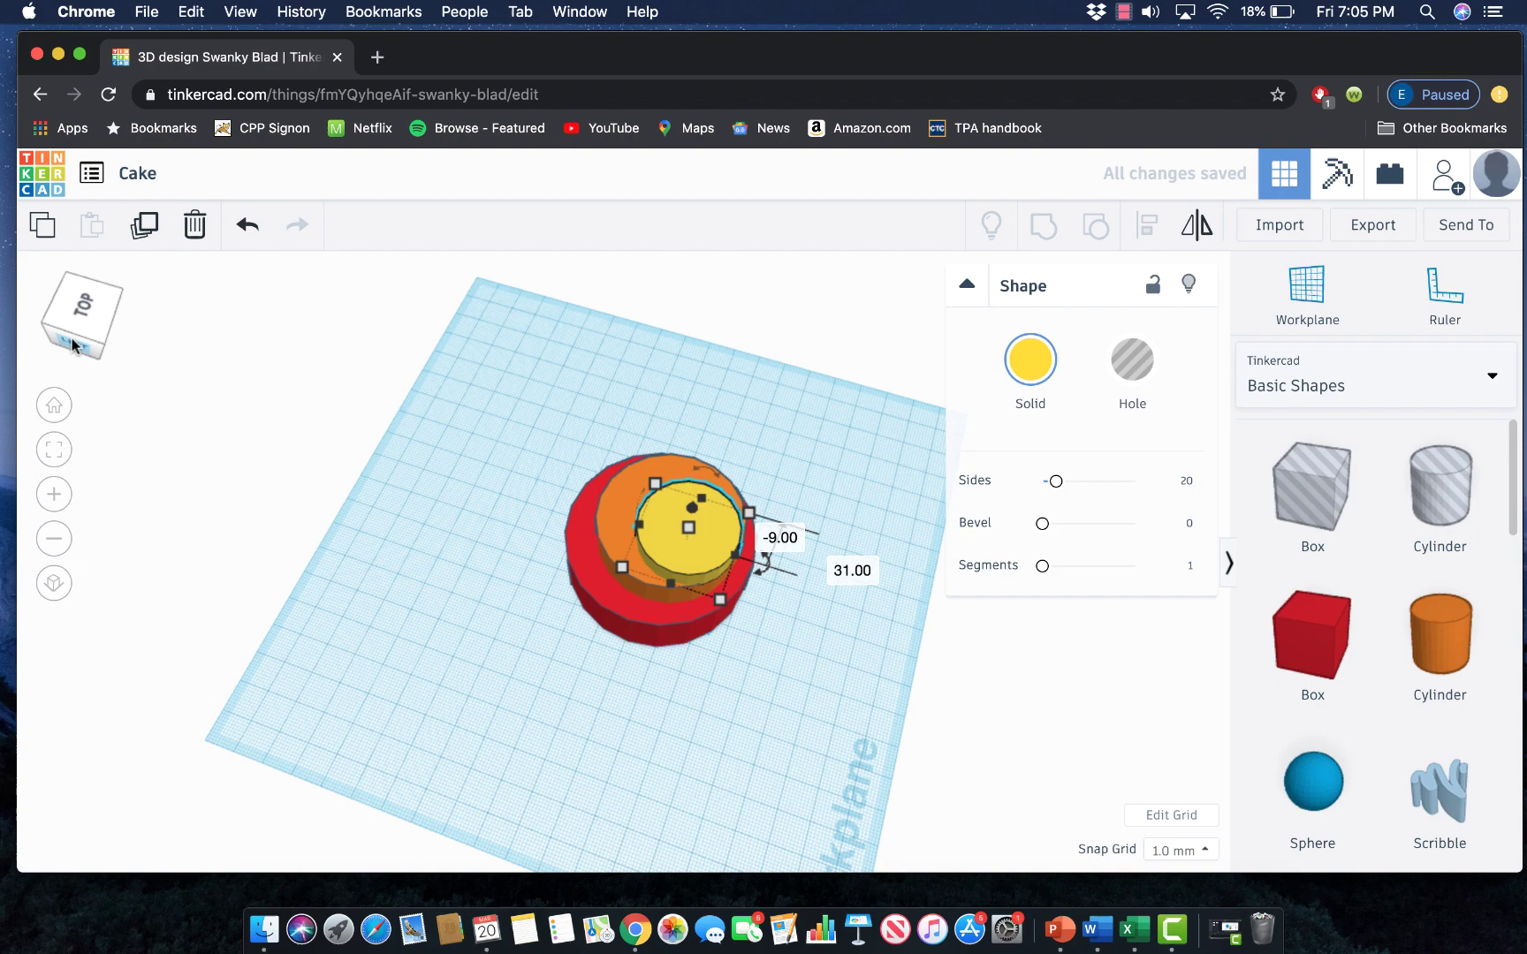
{"action": "left_click_drag", "start_coordinate": [672, 603], "coordinate": [656, 573]}
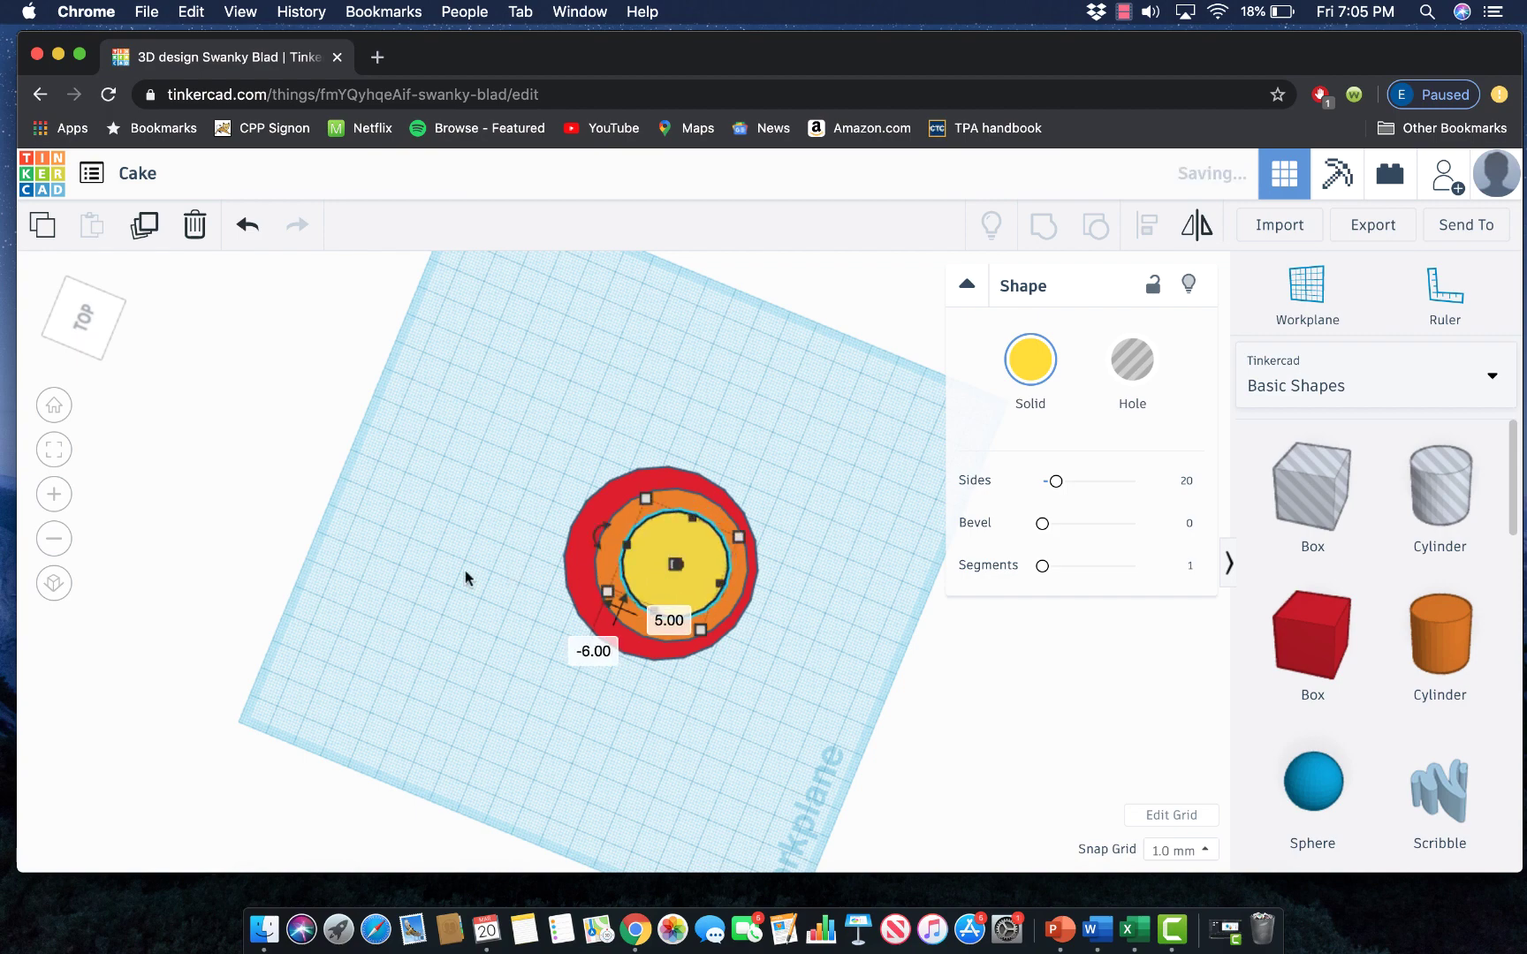
{"action": "left_click", "coordinate": [448, 612]}
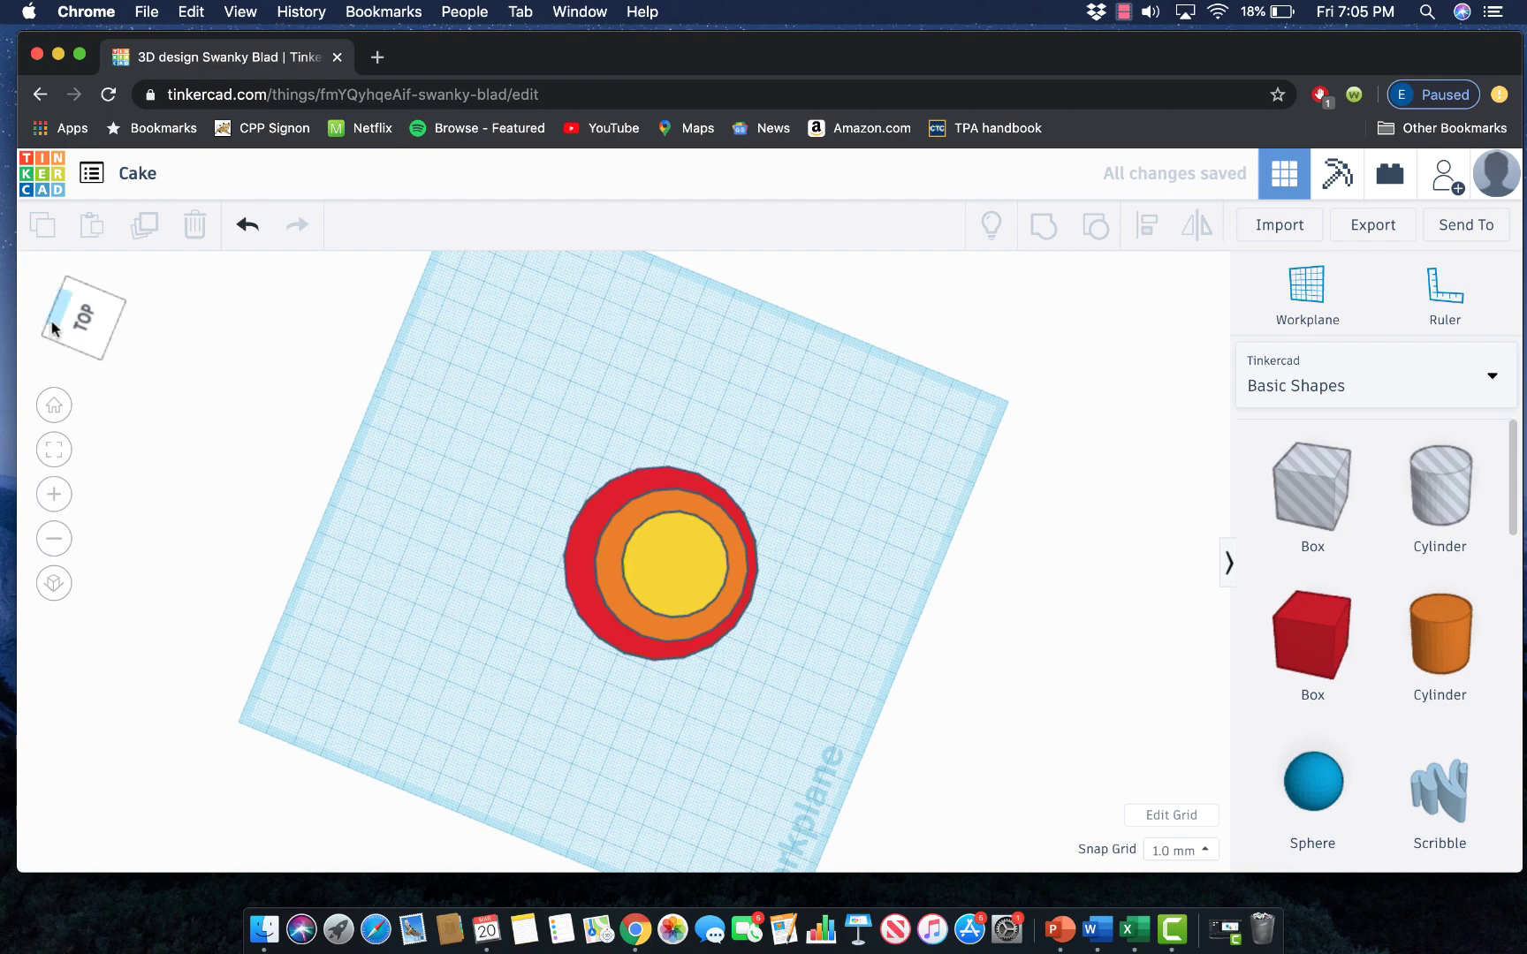
{"action": "left_click_drag", "start_coordinate": [52, 329], "coordinate": [97, 346]}
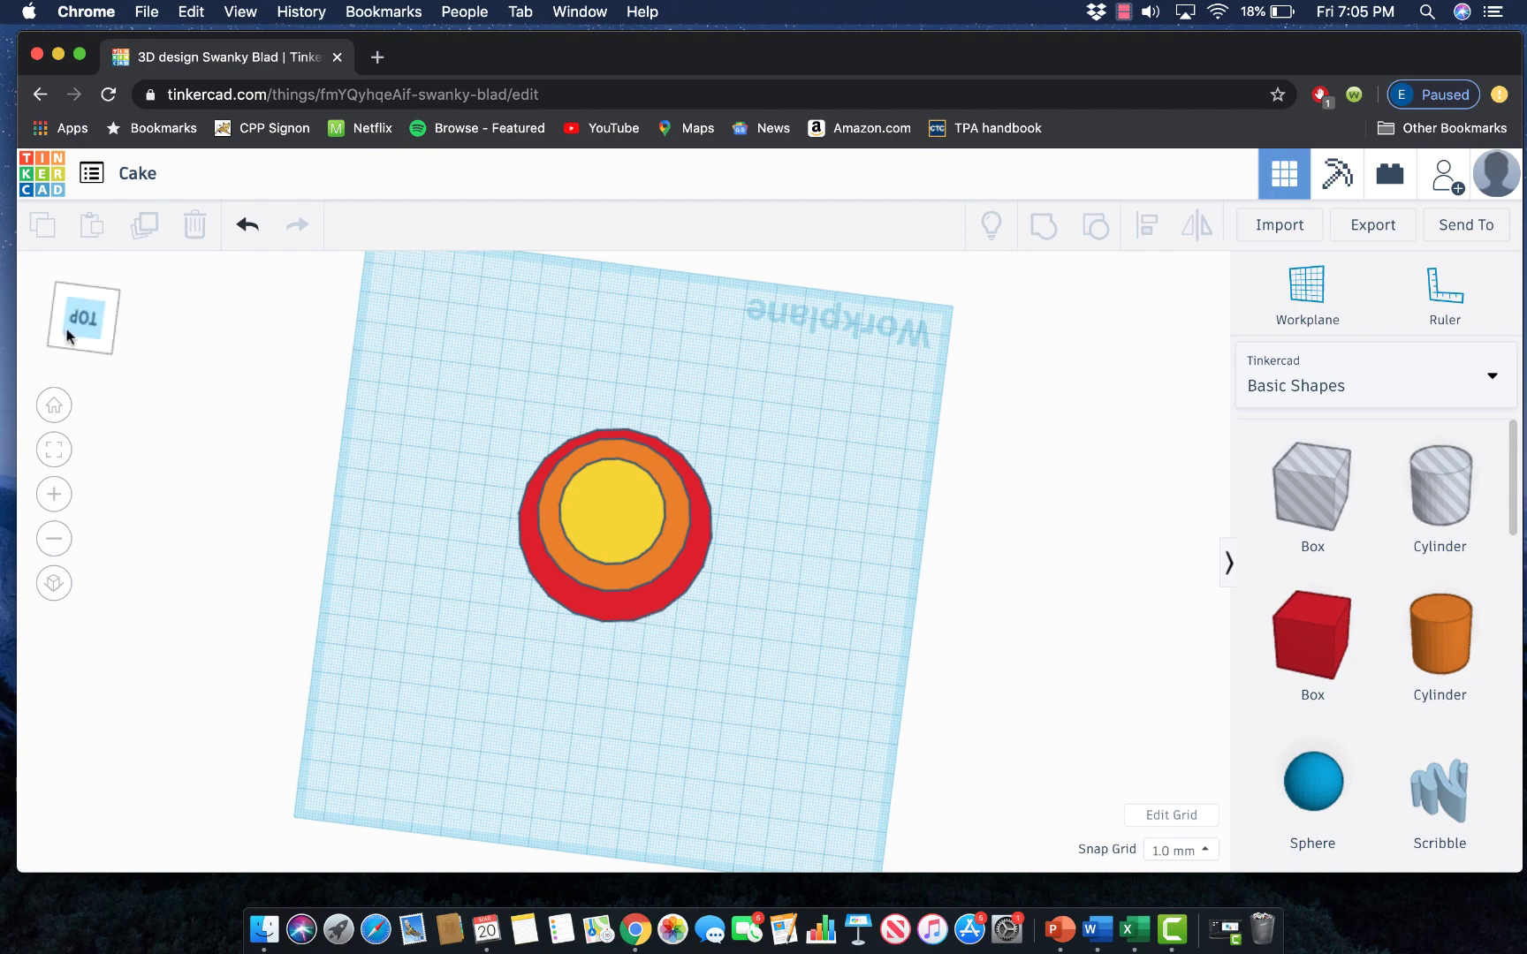
From a top view, box-select the red, orange and yellow tiers
{"action": "mouse_move", "coordinate": [68, 336]}
{"action": "left_mouse_down"}
{"action": "mouse_move", "coordinate": [72, 361]}
{"action": "mouse_move", "coordinate": [55, 333]}
{"action": "mouse_move", "coordinate": [99, 328]}
{"action": "mouse_move", "coordinate": [75, 363]}
{"action": "mouse_move", "coordinate": [72, 320]}
{"action": "left_mouse_up"}
{"action": "left_click", "coordinate": [88, 316]}
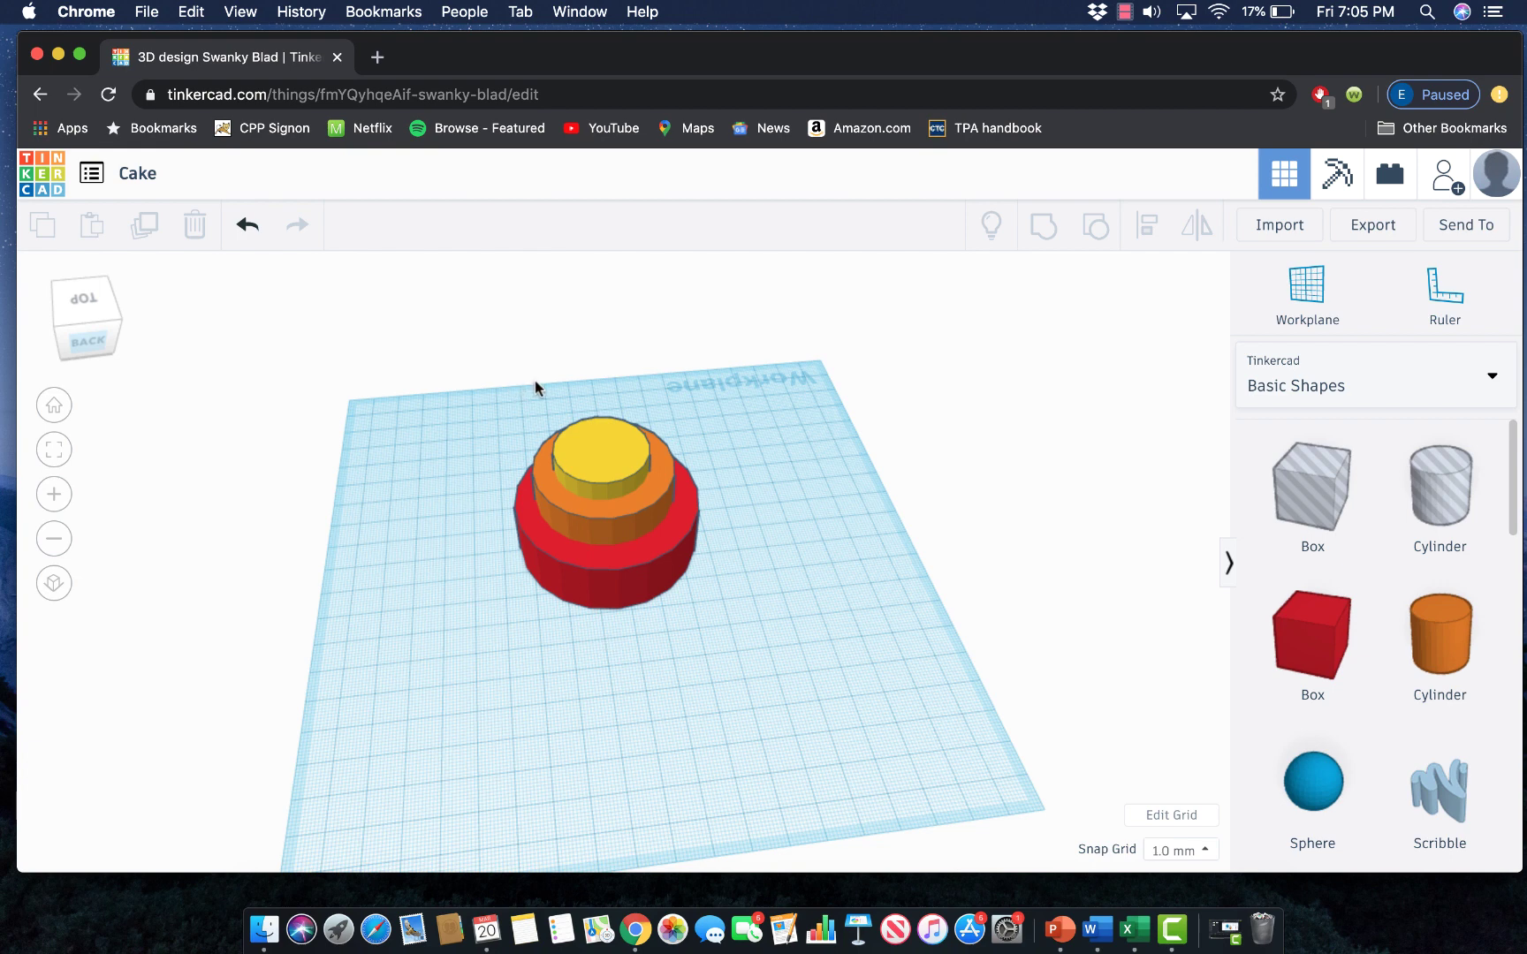
{"action": "left_click_drag", "start_coordinate": [535, 383], "coordinate": [675, 647]}
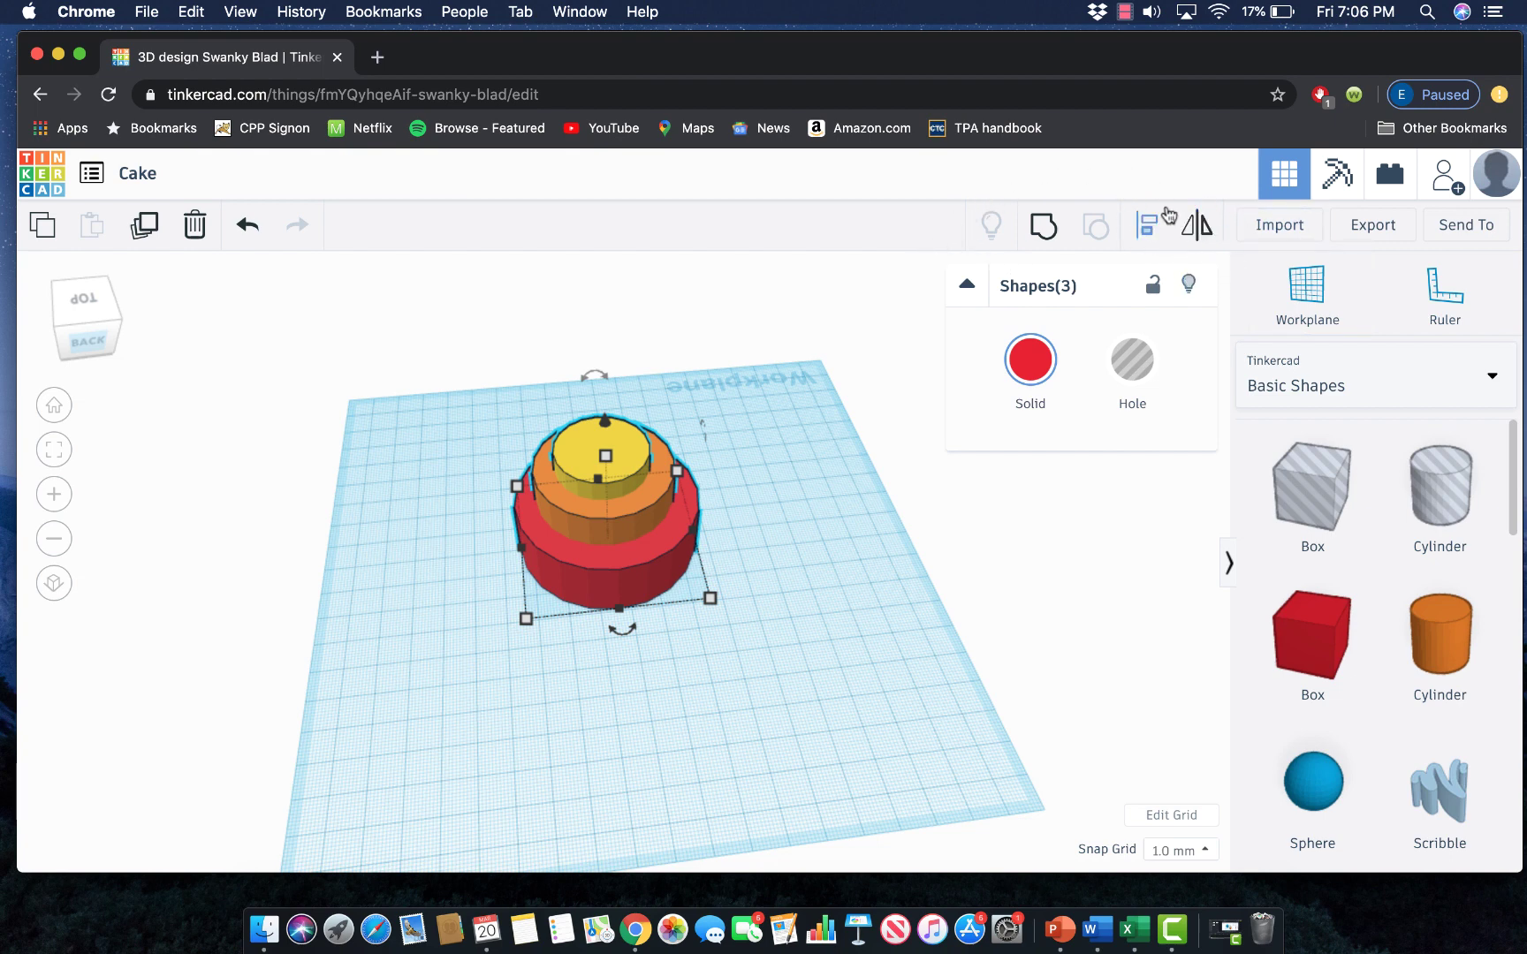
Show the Align handles for the three tiers and orbit to the Right view
{"action": "left_click", "coordinate": [1144, 234]}
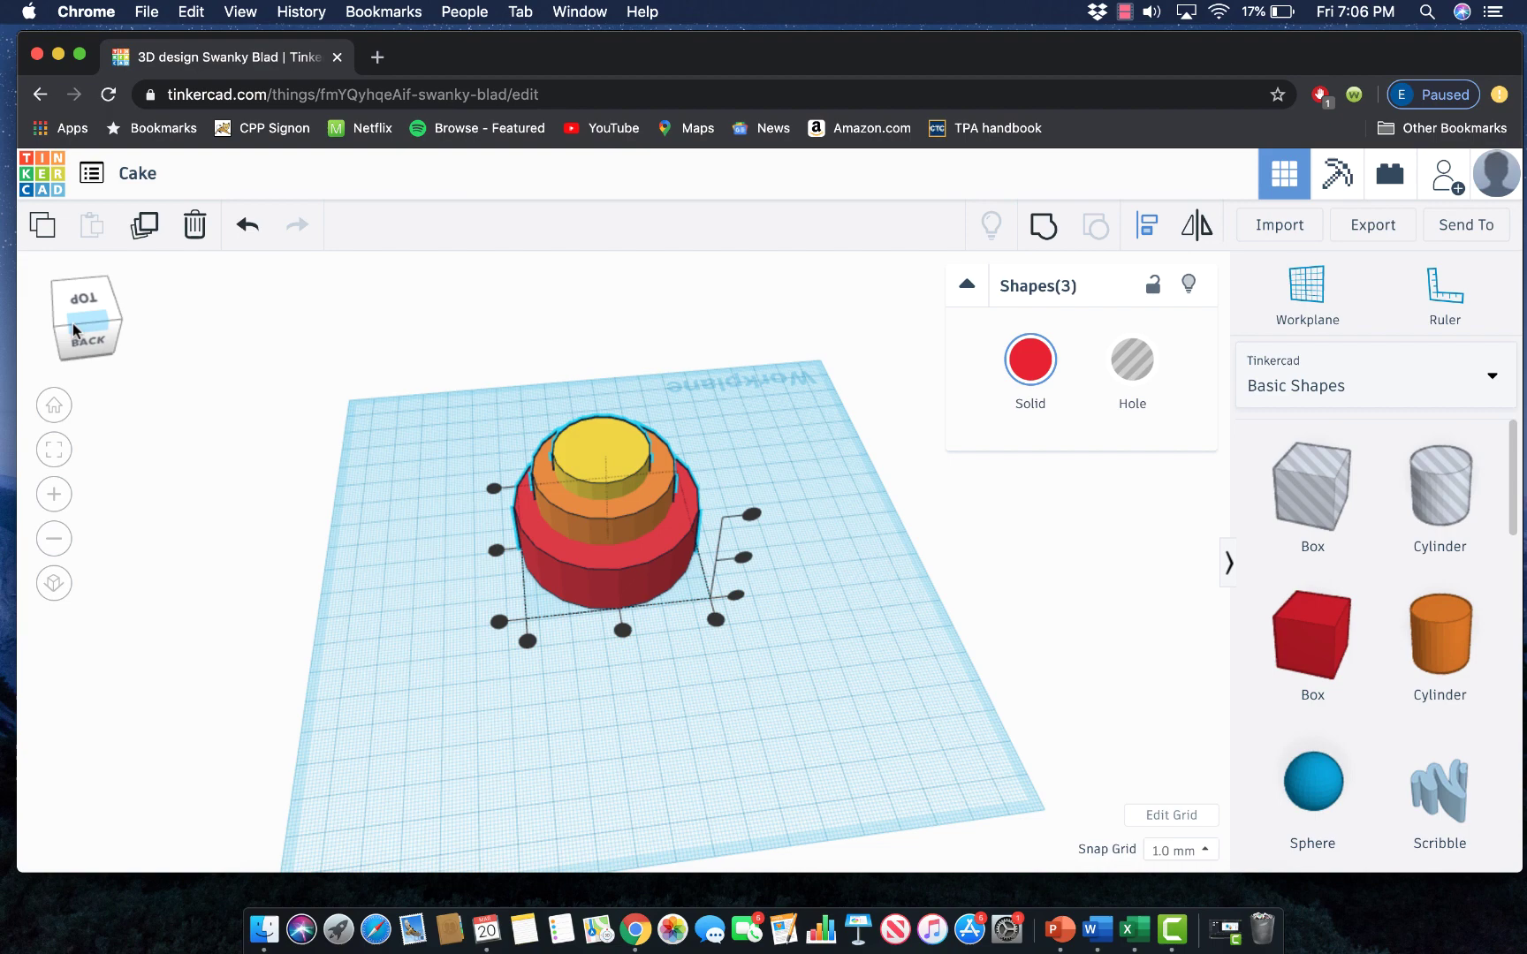
{"action": "left_click_drag", "start_coordinate": [64, 340], "coordinate": [86, 344]}
{"action": "left_click", "coordinate": [86, 344]}
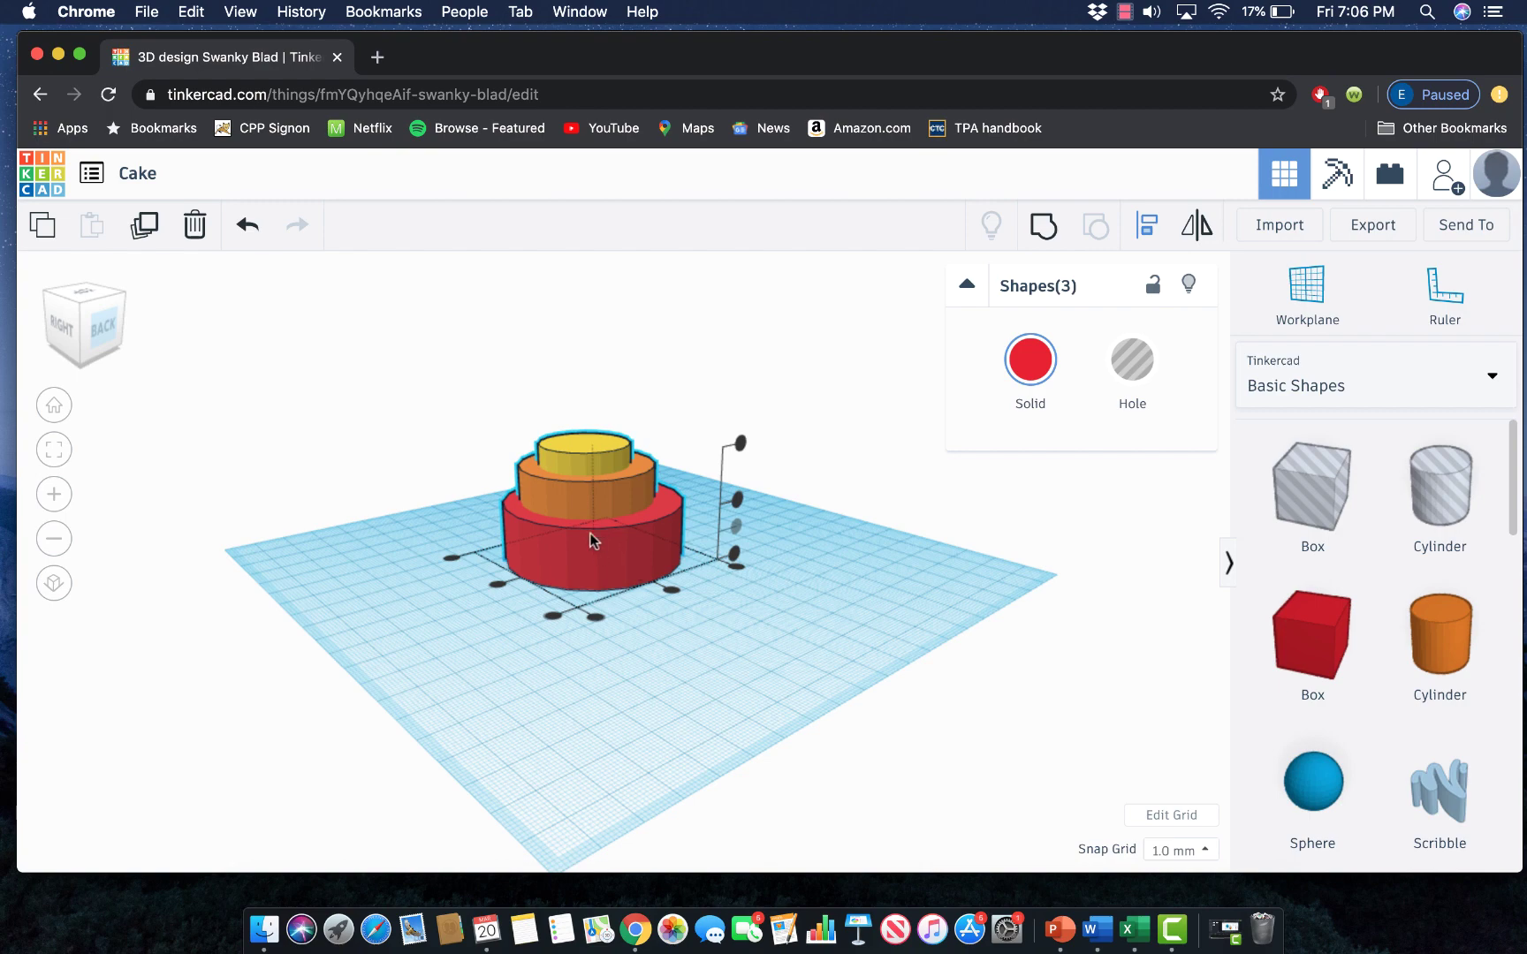
{"action": "left_click", "coordinate": [60, 331]}
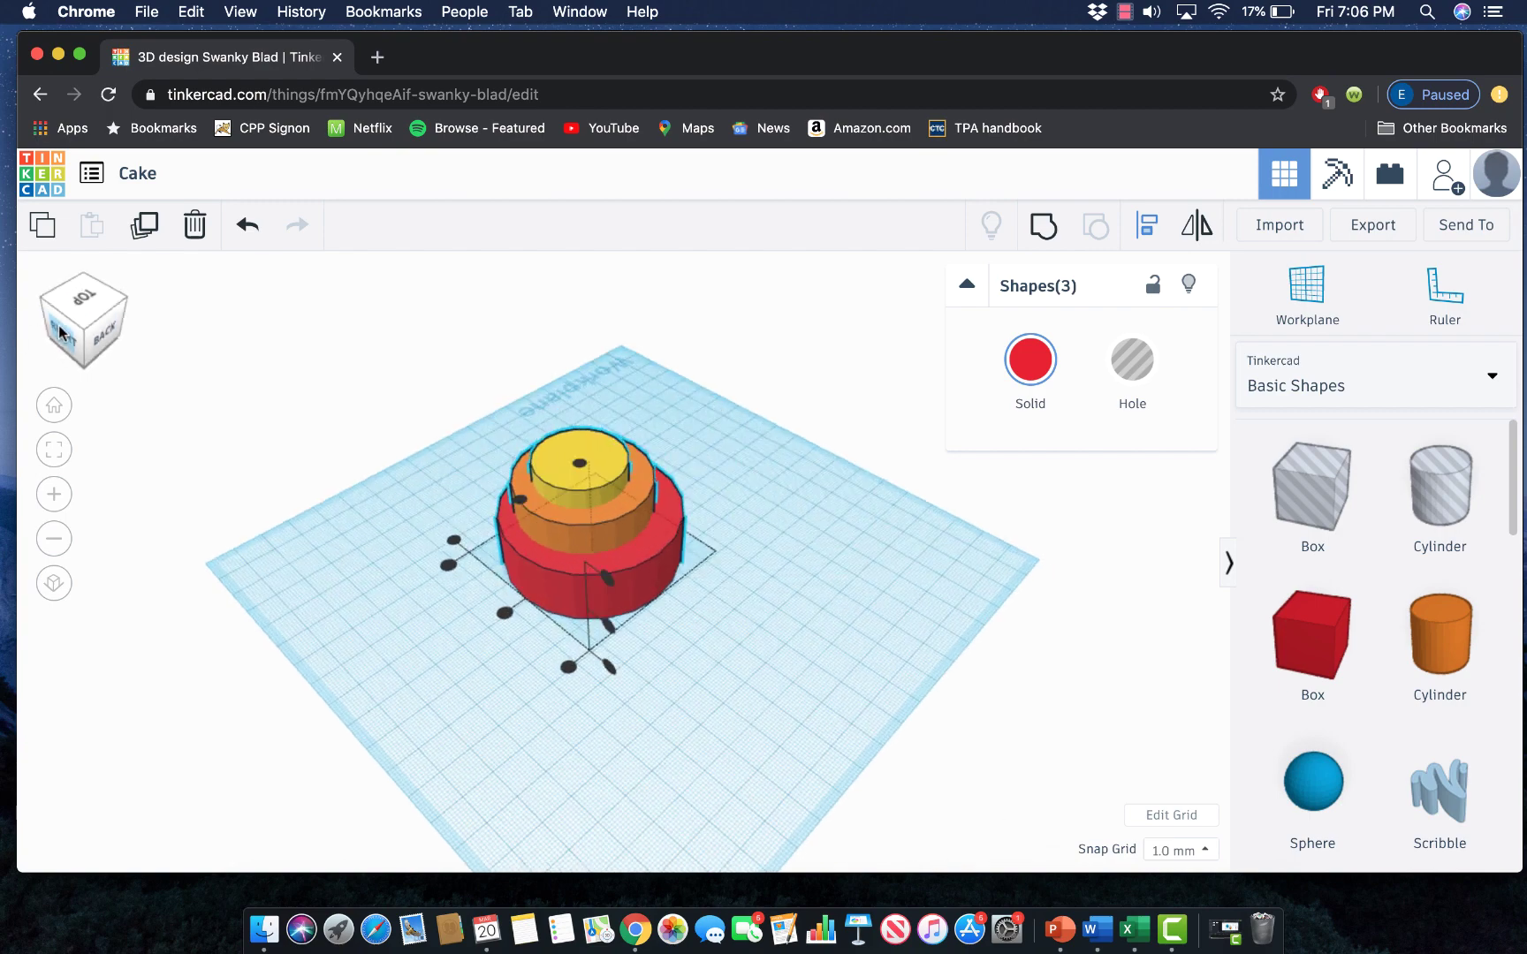
{"action": "left_click", "coordinate": [110, 342]}
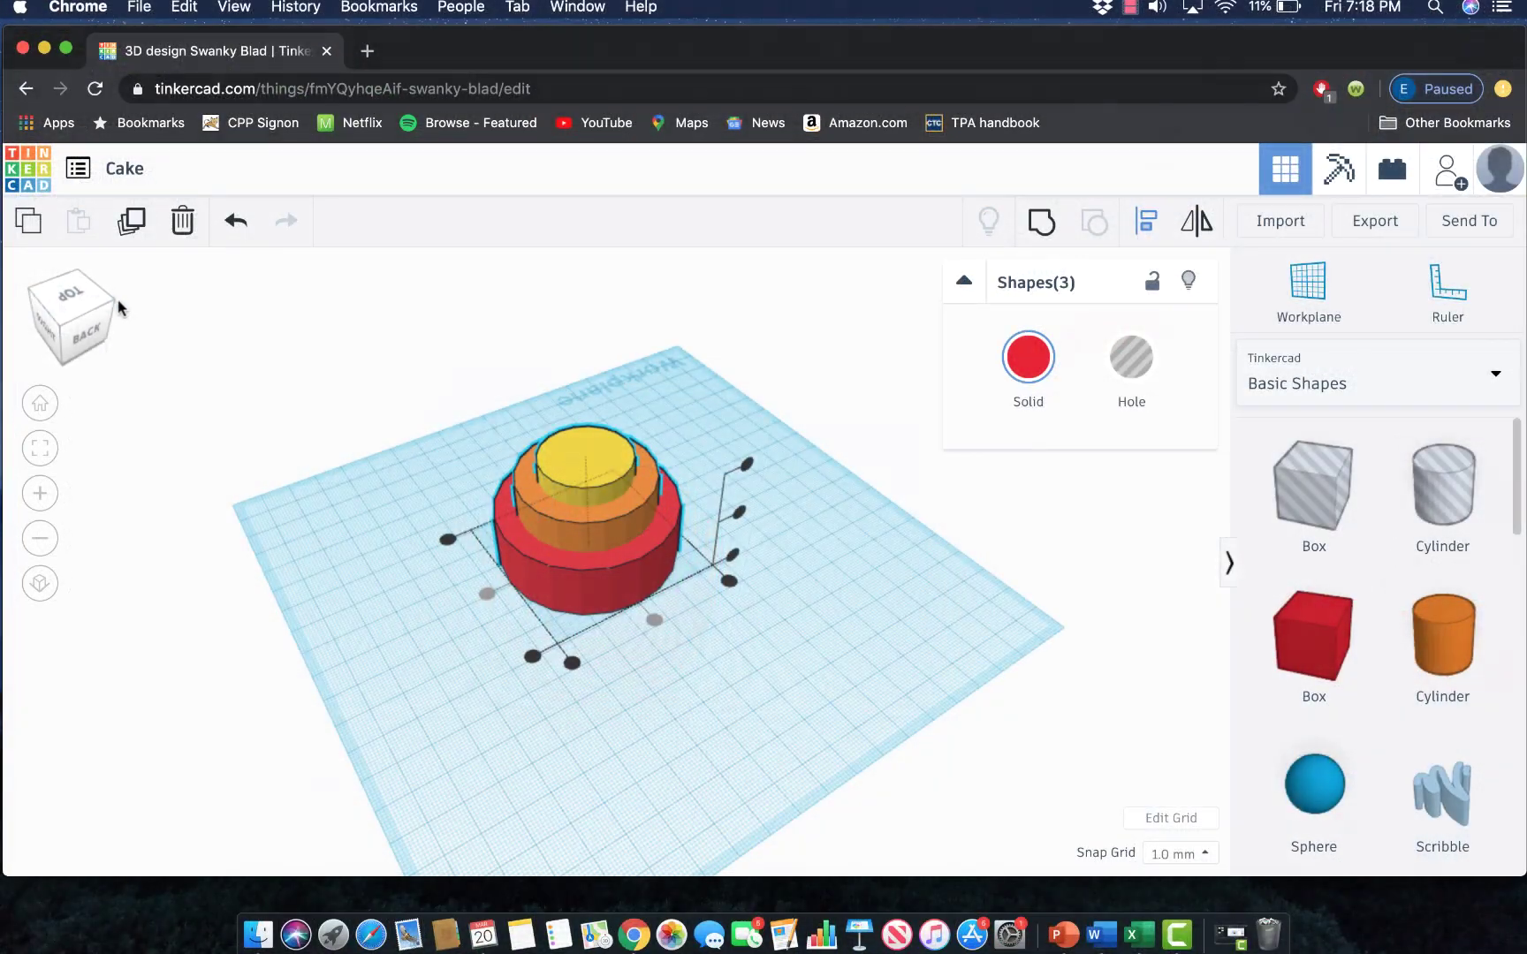
{"action": "left_click", "coordinate": [64, 317]}
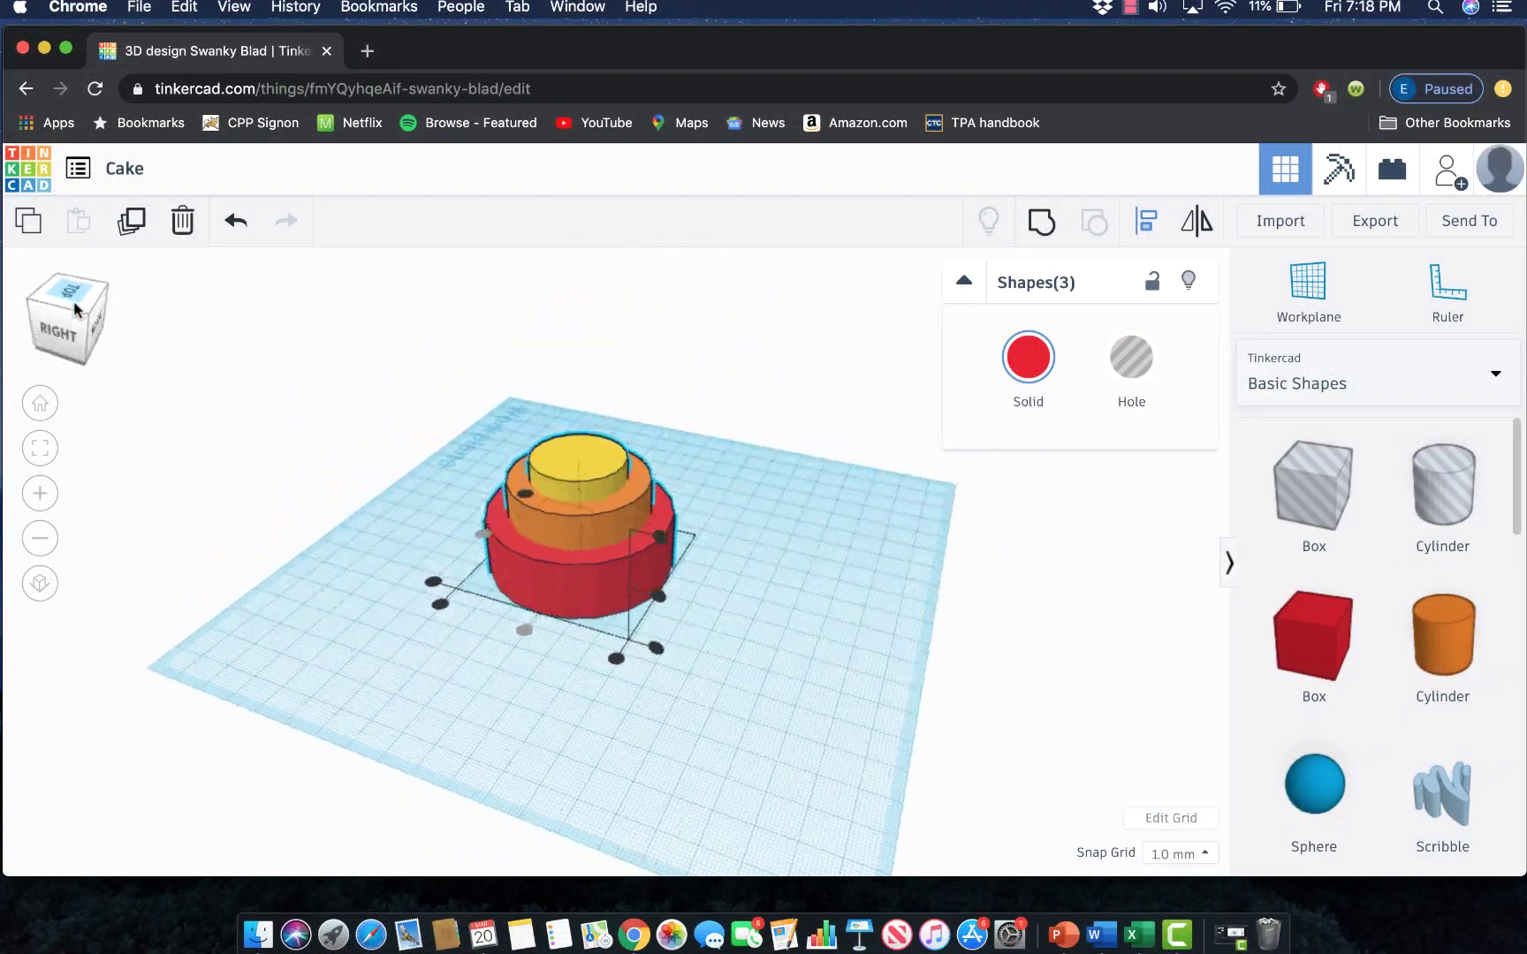
{"action": "left_click", "coordinate": [78, 311]}
{"action": "left_click_drag", "start_coordinate": [87, 320], "coordinate": [104, 311]}
{"action": "left_click", "coordinate": [105, 311]}
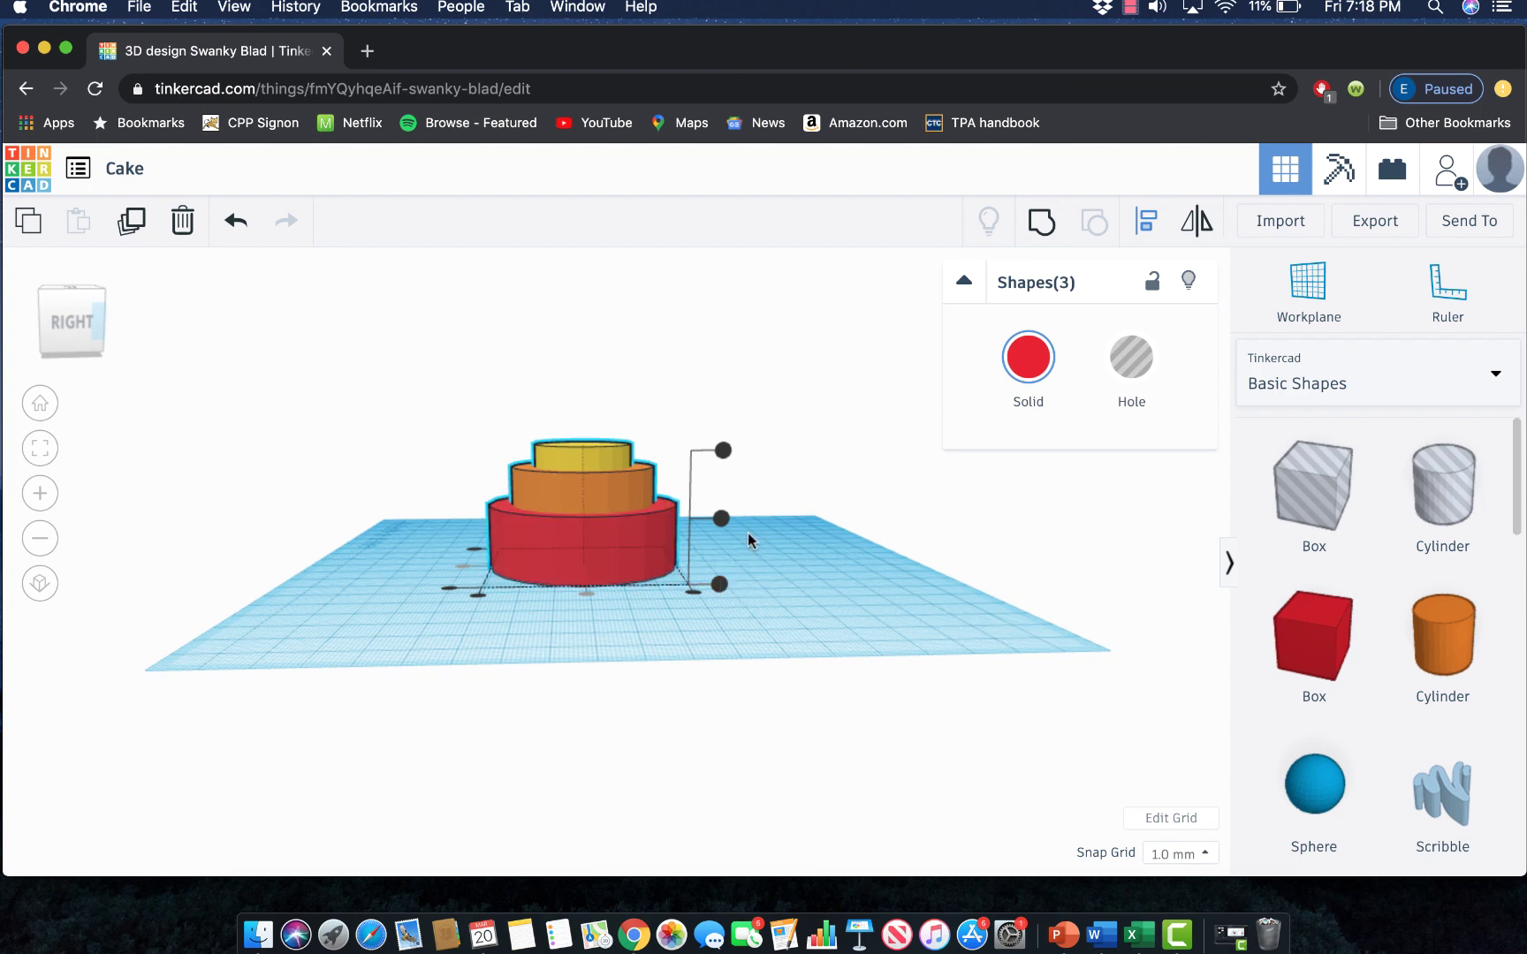
Try aligning the tiers by their vertical middles, then undo it with Cmd+Z
{"action": "left_click_drag", "start_coordinate": [721, 520], "coordinate": [731, 516]}
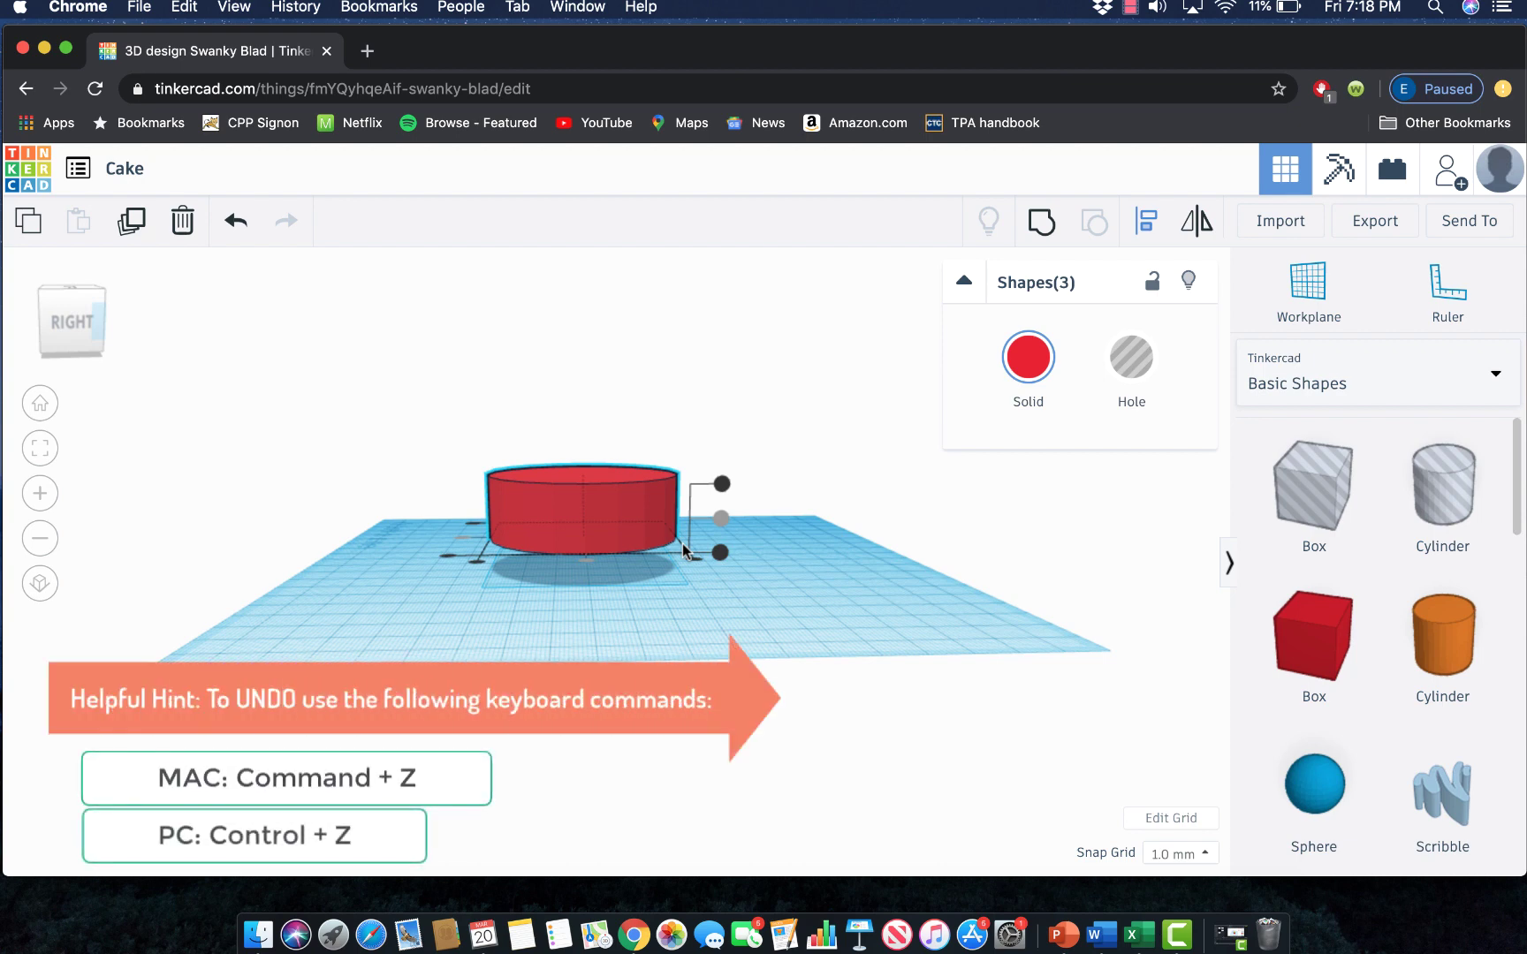
{"action": "key", "text": "super+z"}
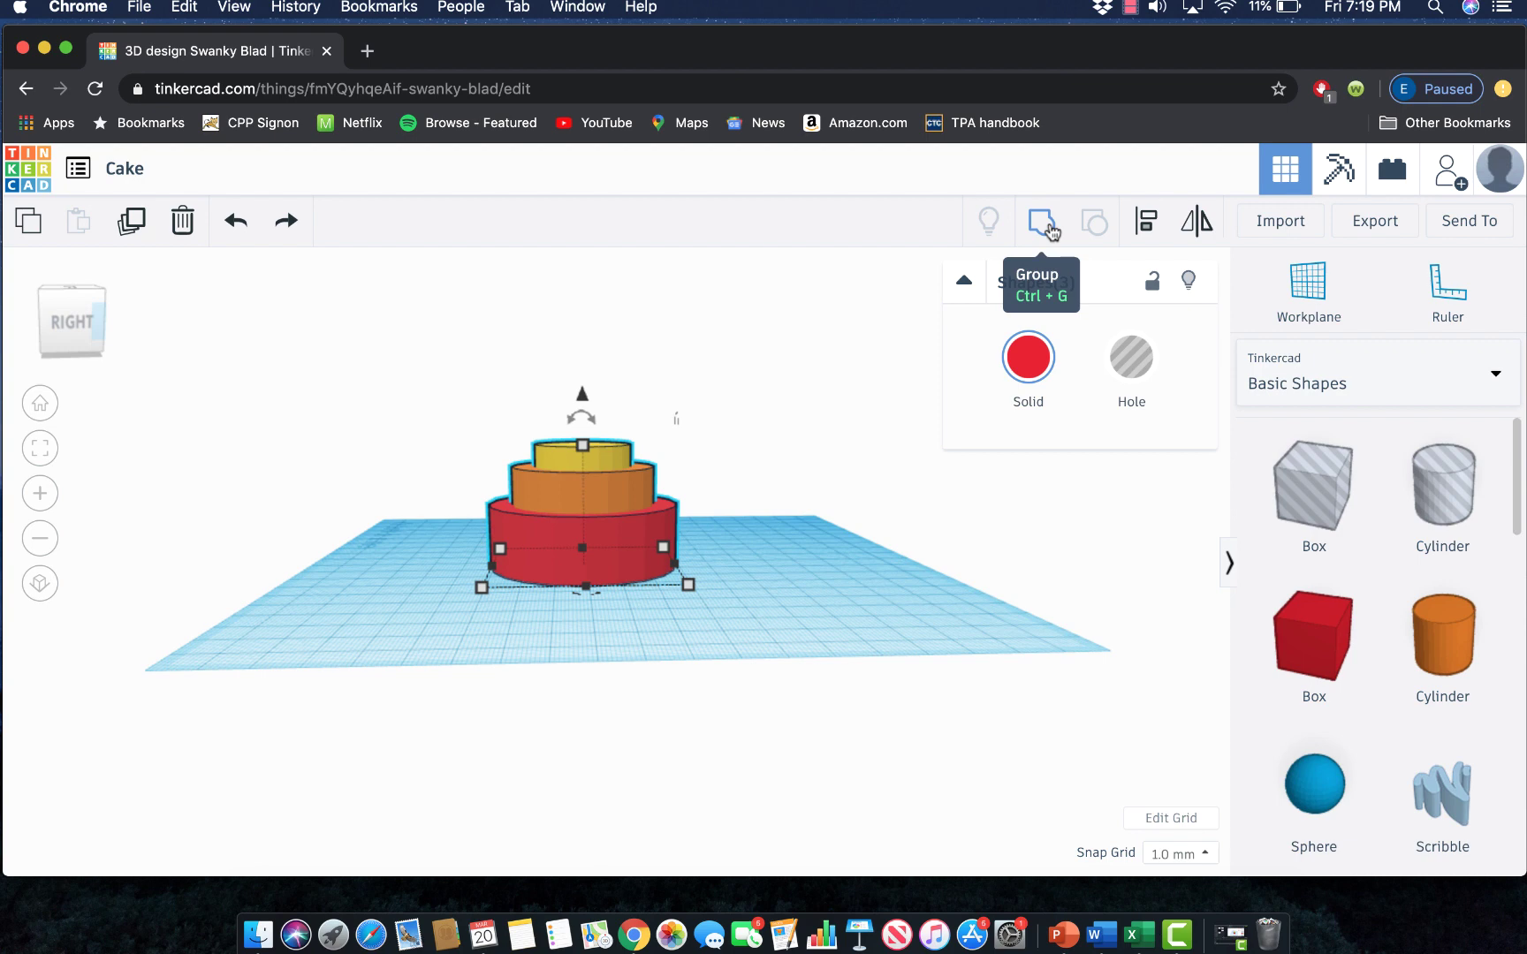
{"action": "left_click", "coordinate": [1046, 231]}
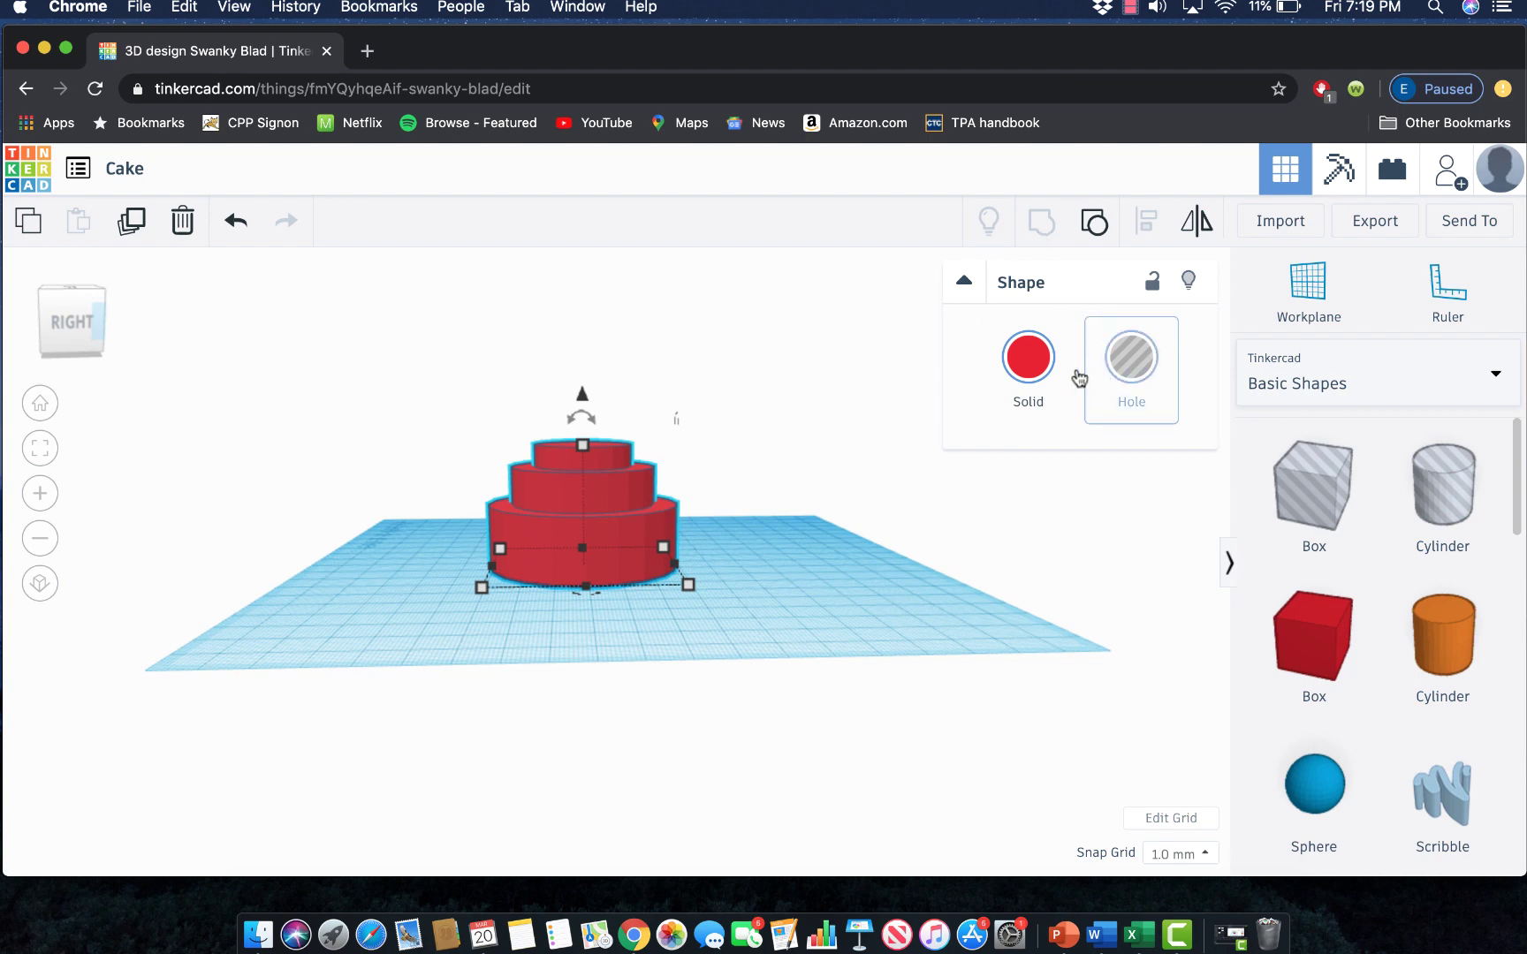
{"action": "left_click", "coordinate": [1043, 378]}
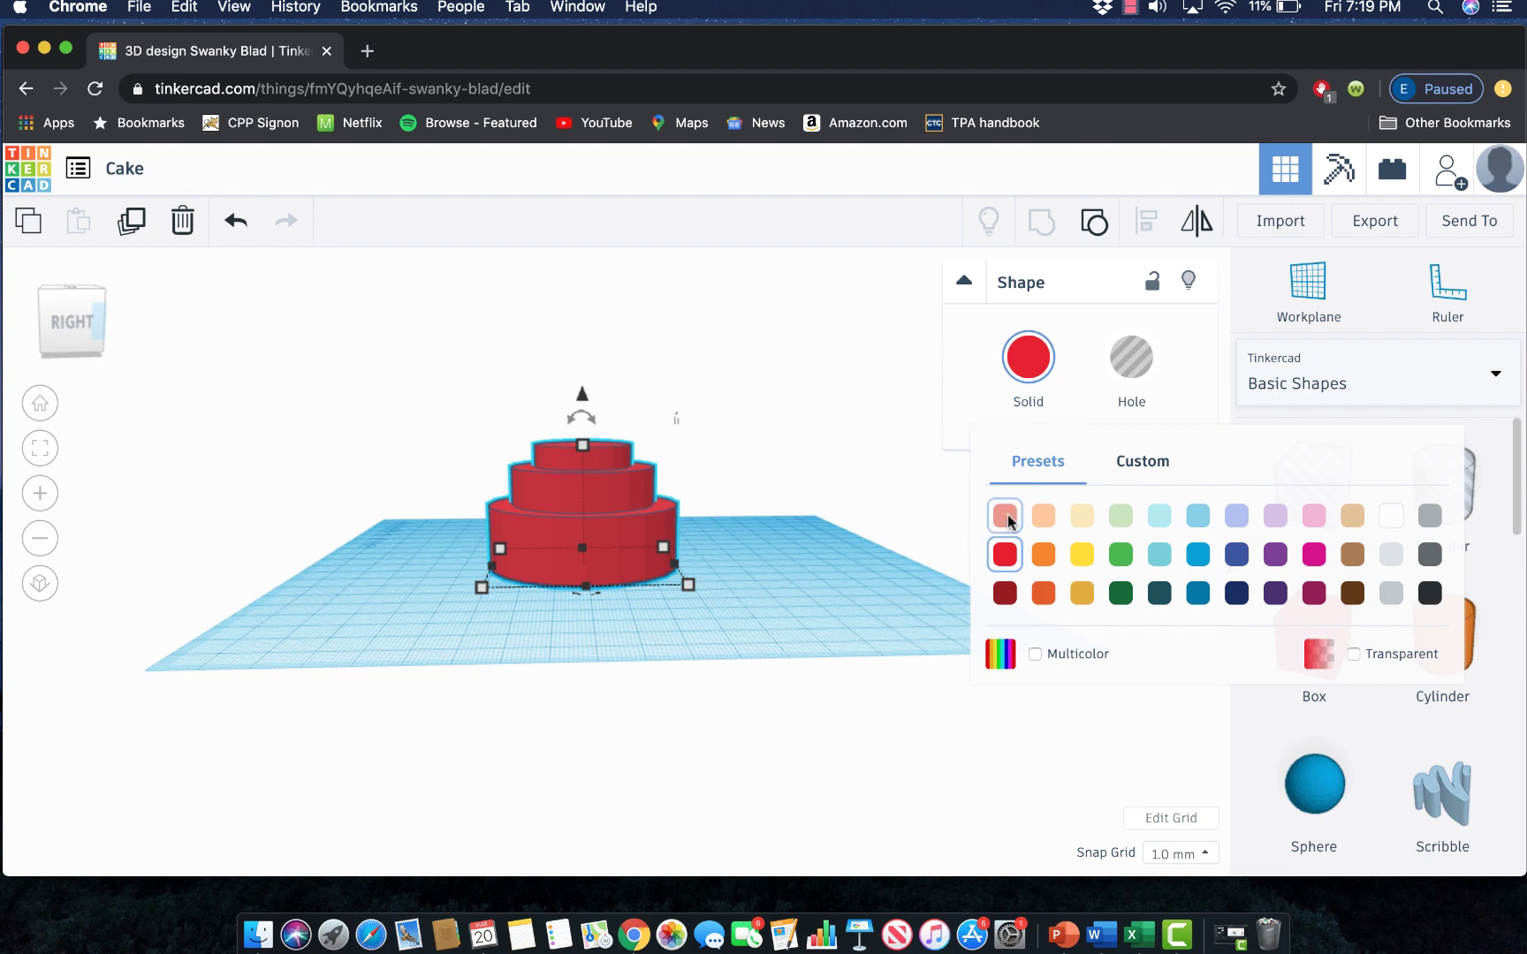
{"action": "left_click", "coordinate": [1043, 515]}
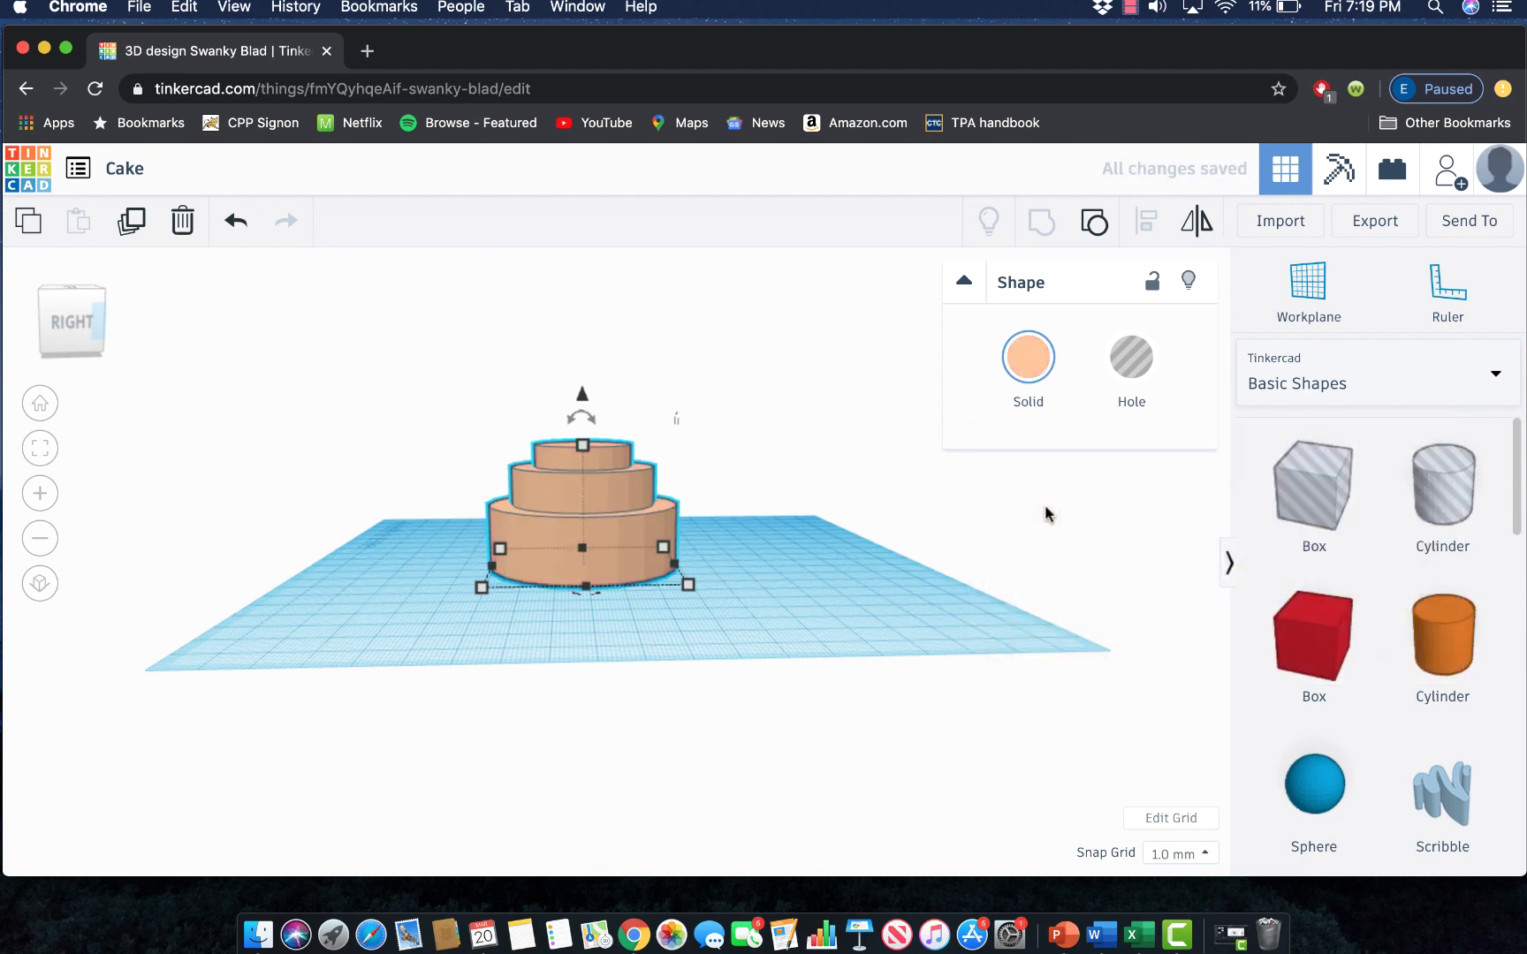
{"action": "left_click", "coordinate": [1024, 387]}
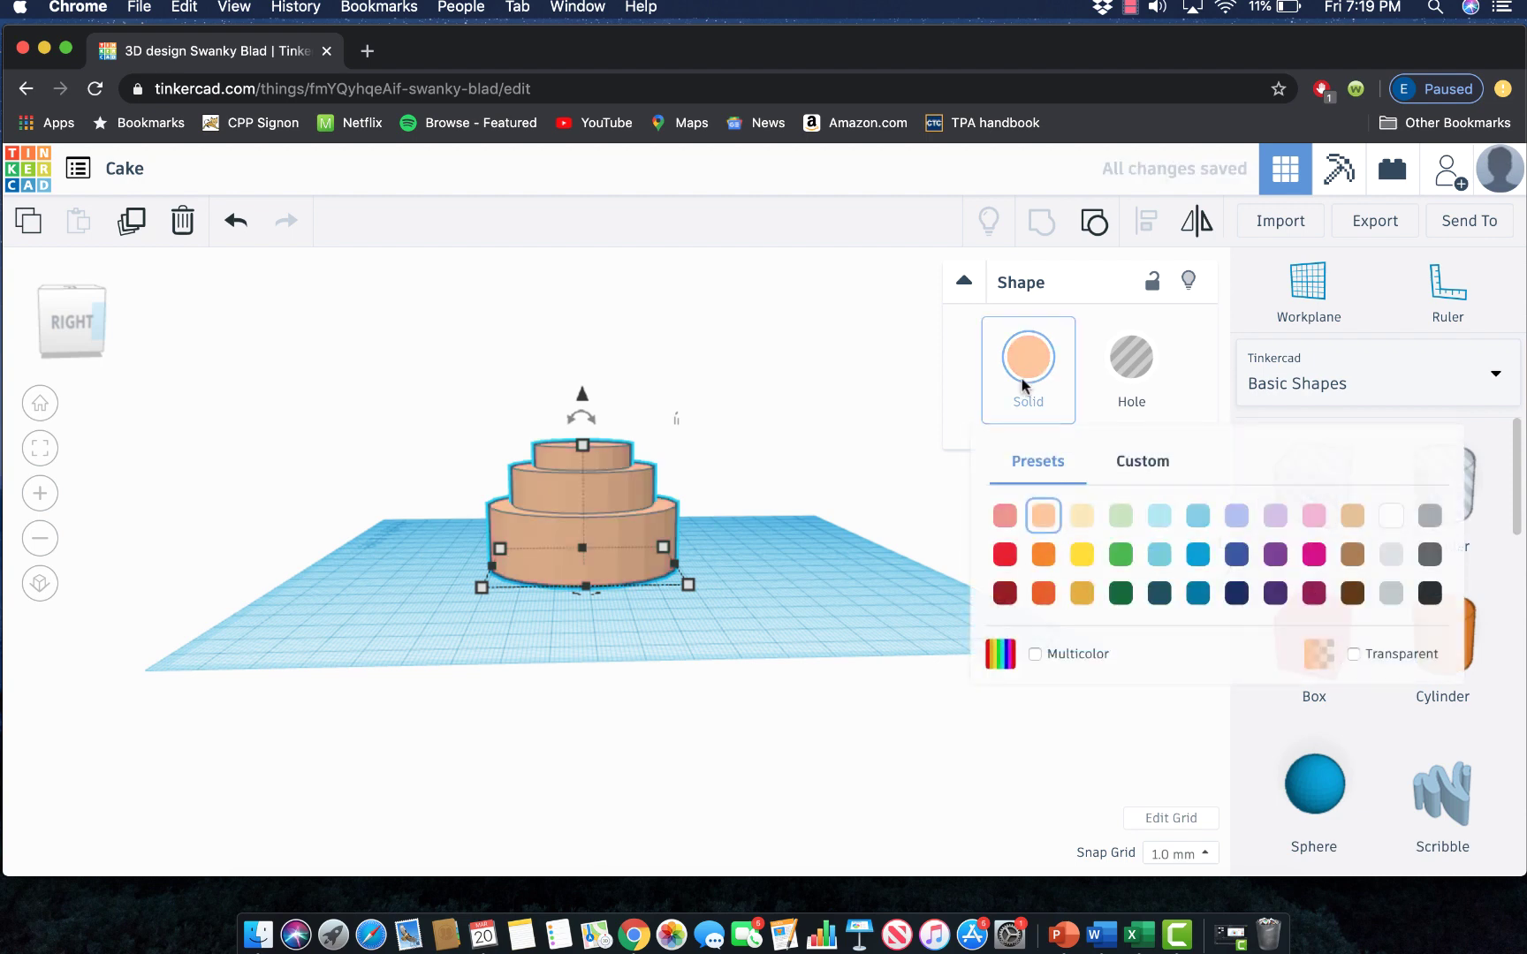
{"action": "left_click", "coordinate": [1034, 654]}
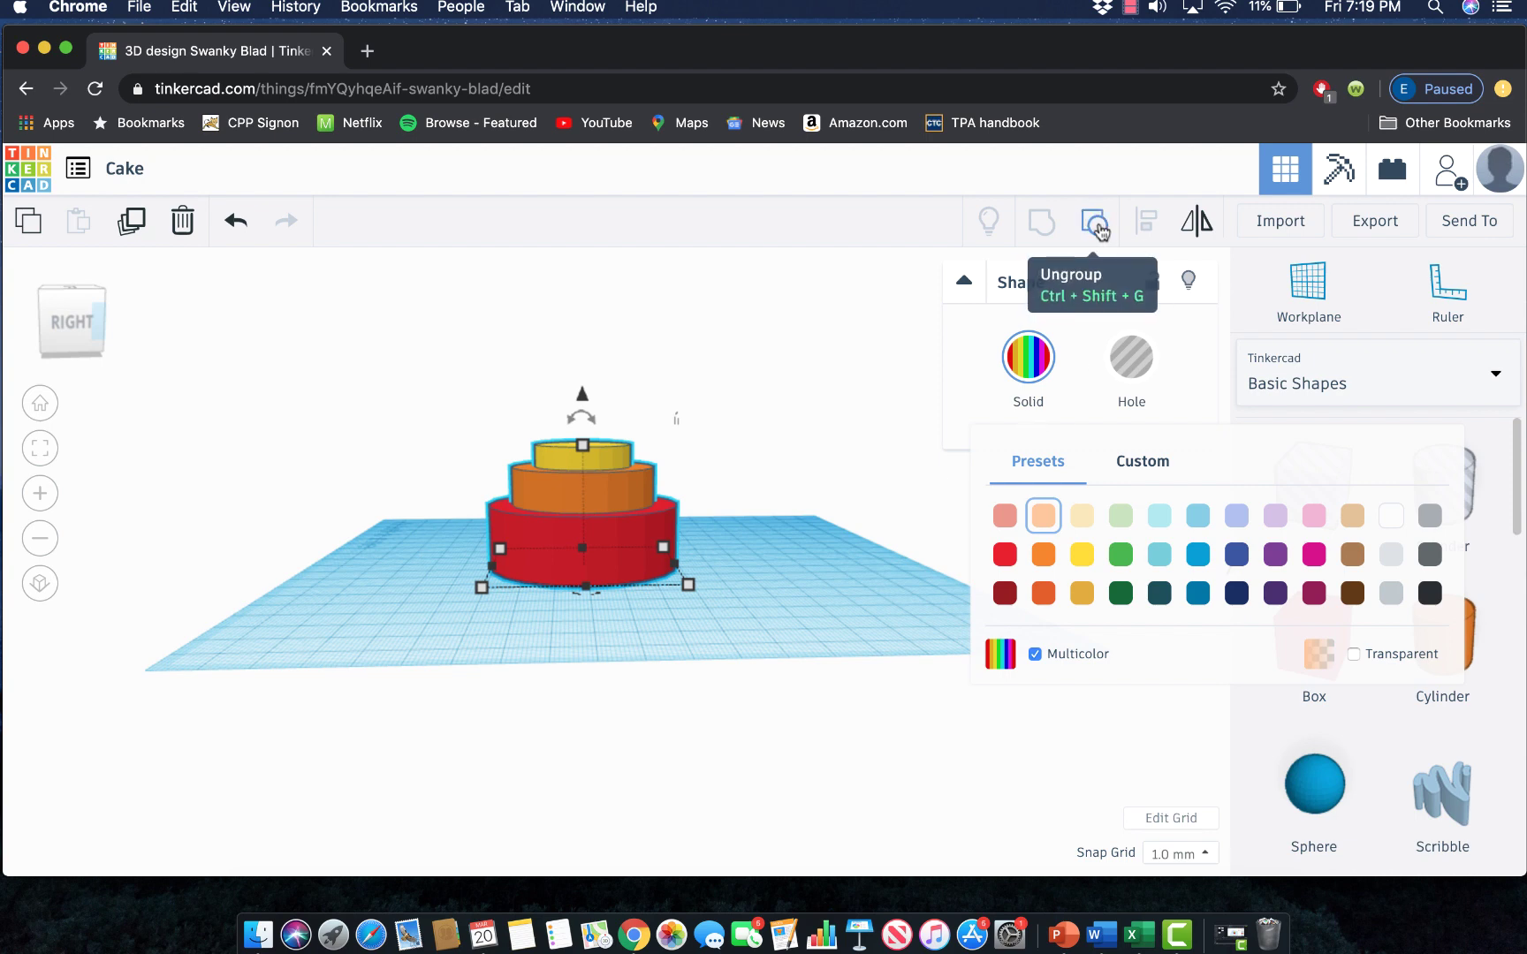
{"action": "left_click", "coordinate": [838, 532]}
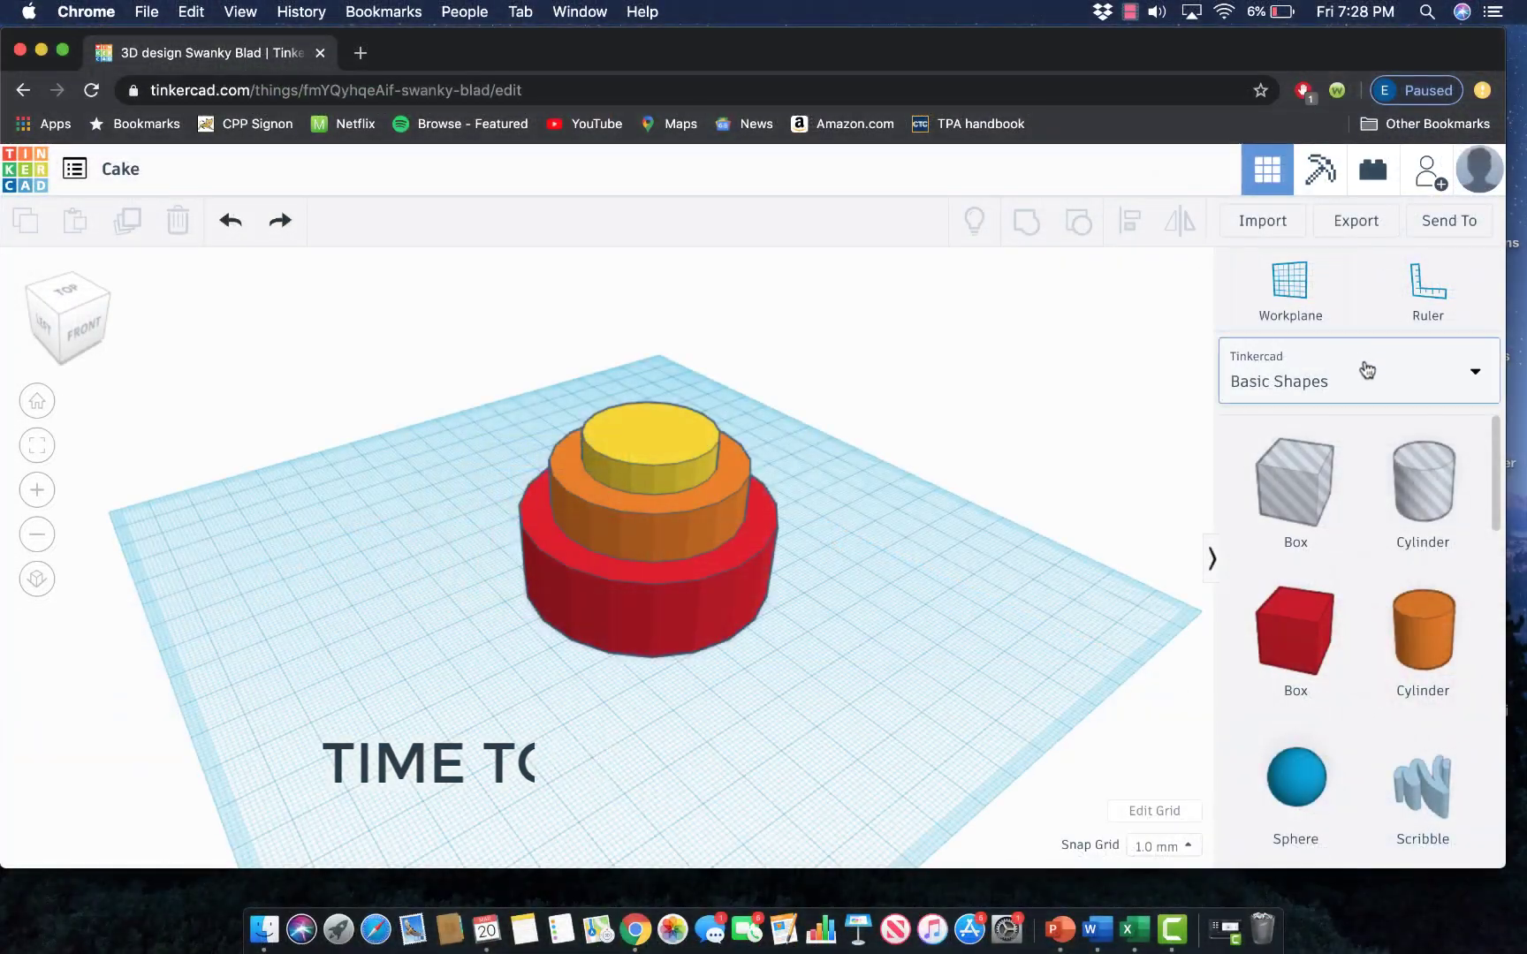
Tilt the view, switch to Text and numbers shapes, and set a workplane on the yellow tier's top
{"action": "left_click", "coordinate": [57, 309]}
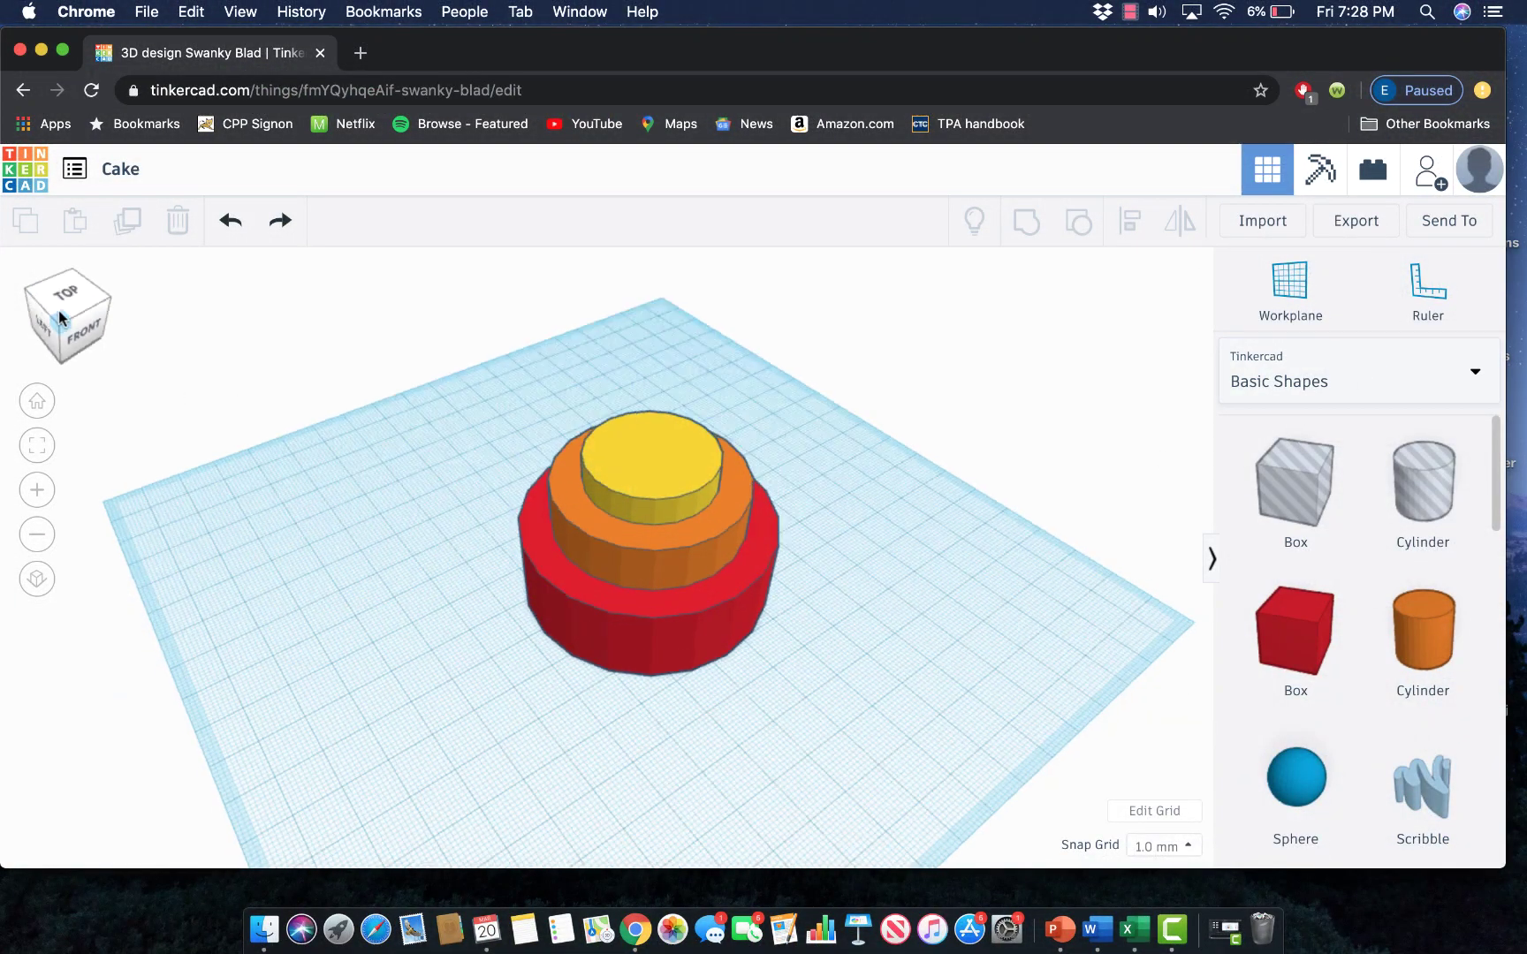
{"action": "left_click", "coordinate": [1486, 382]}
{"action": "left_click", "coordinate": [1302, 494]}
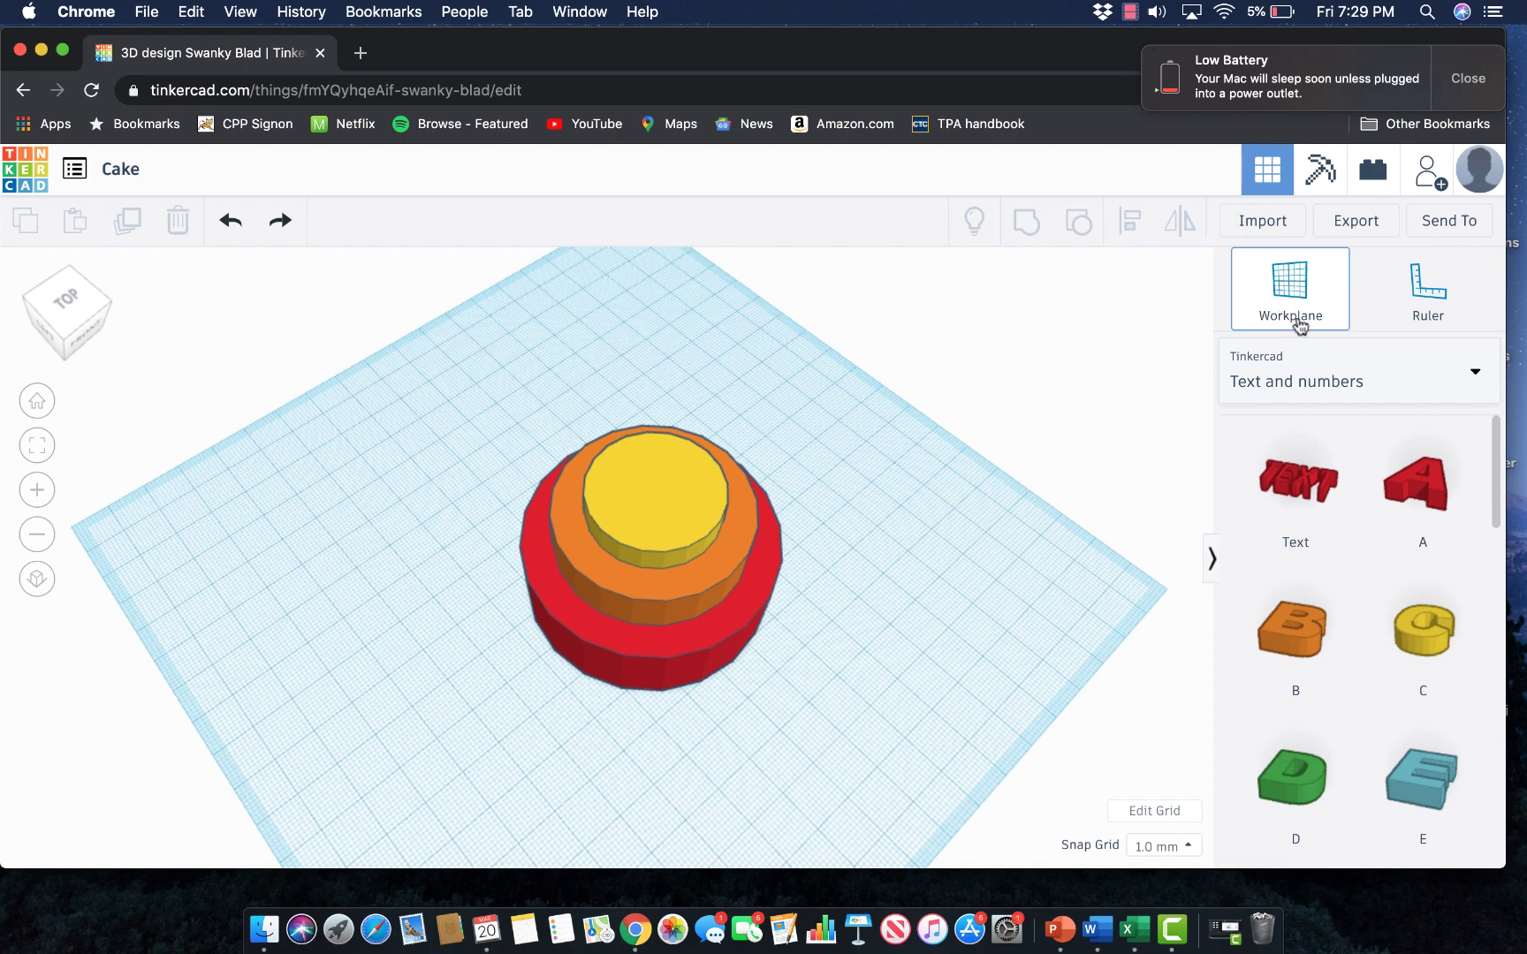
{"action": "left_click", "coordinate": [1326, 303]}
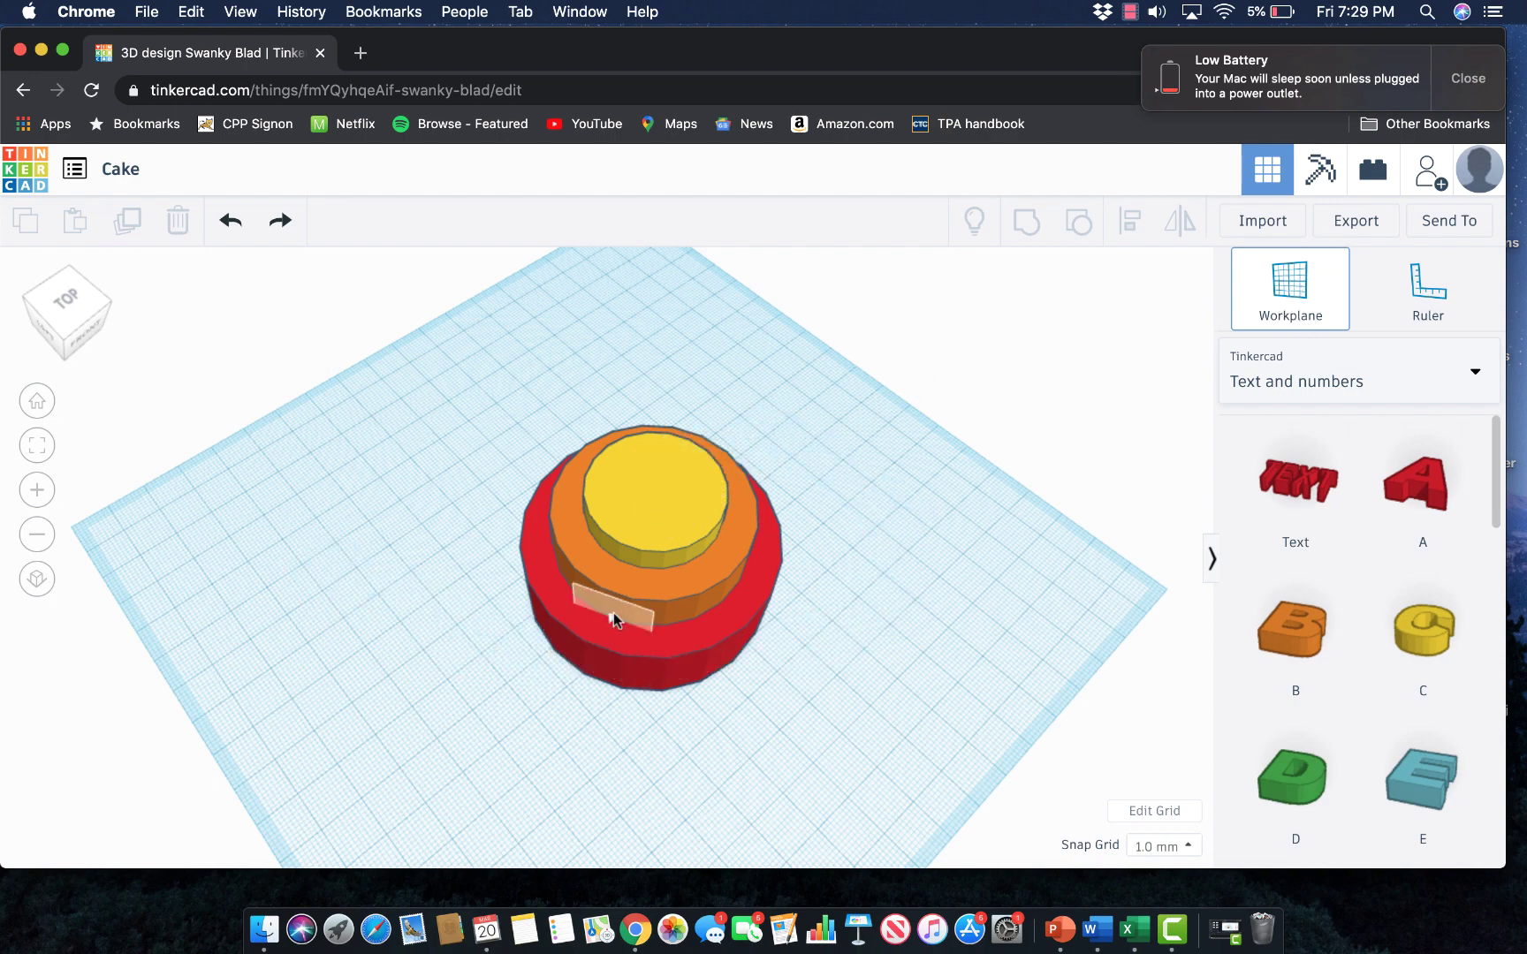
{"action": "left_click", "coordinate": [655, 492]}
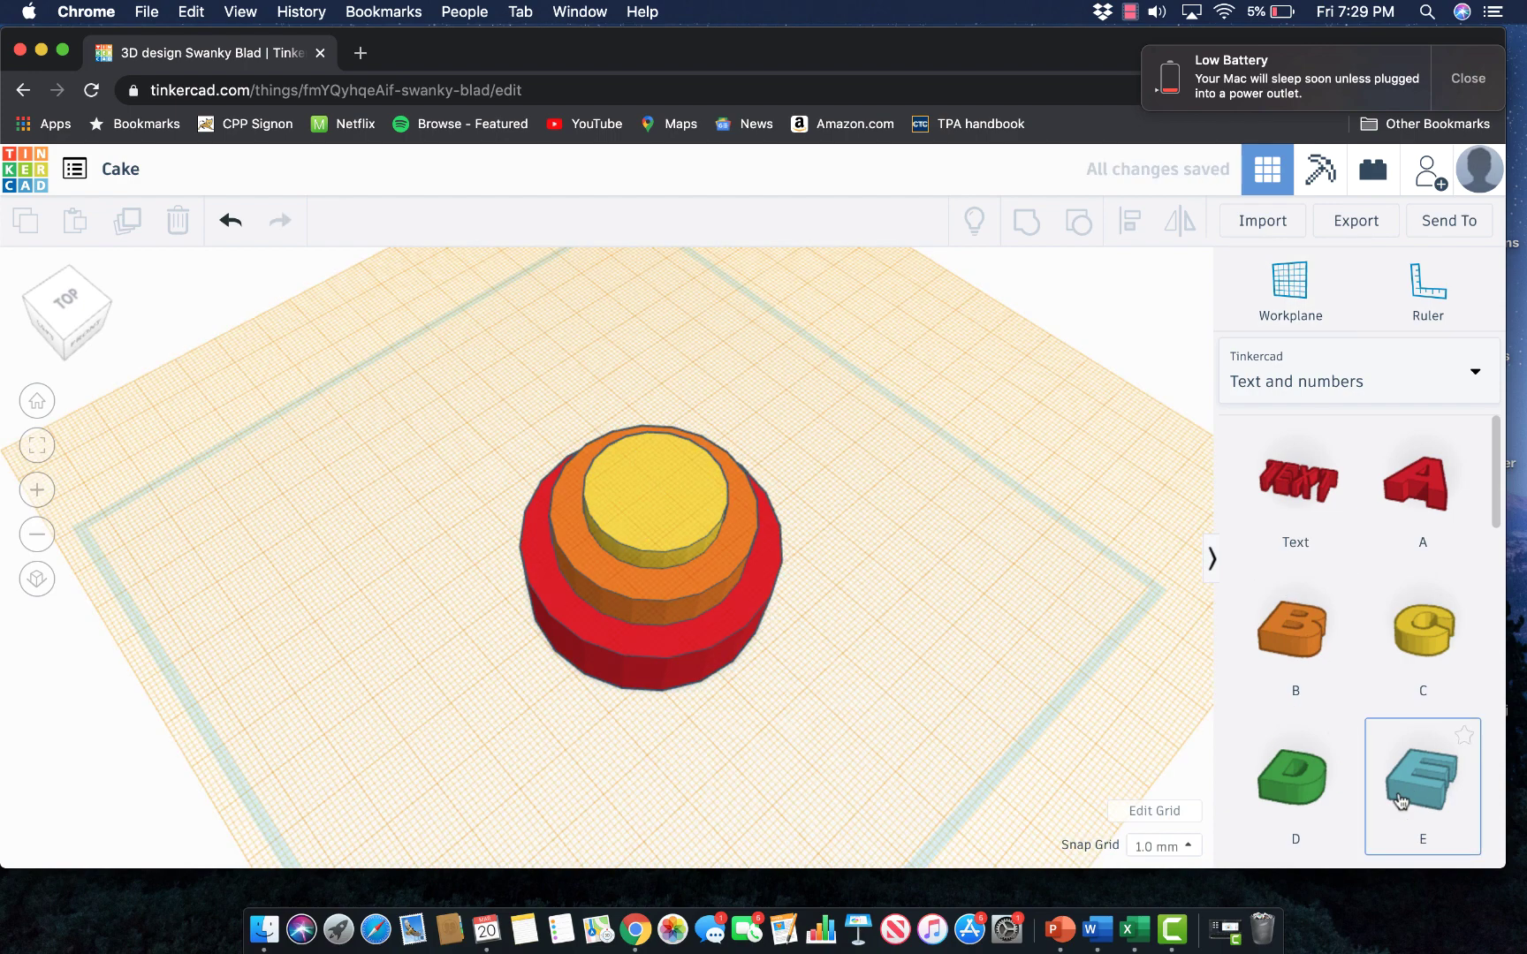
Drop a letter E onto the yellow tier's top and nudge it into place
{"action": "left_click_drag", "start_coordinate": [1401, 796], "coordinate": [661, 499]}
{"action": "scroll", "coordinate": [283, 516], "scroll_direction": "down", "scroll_amount": 2}
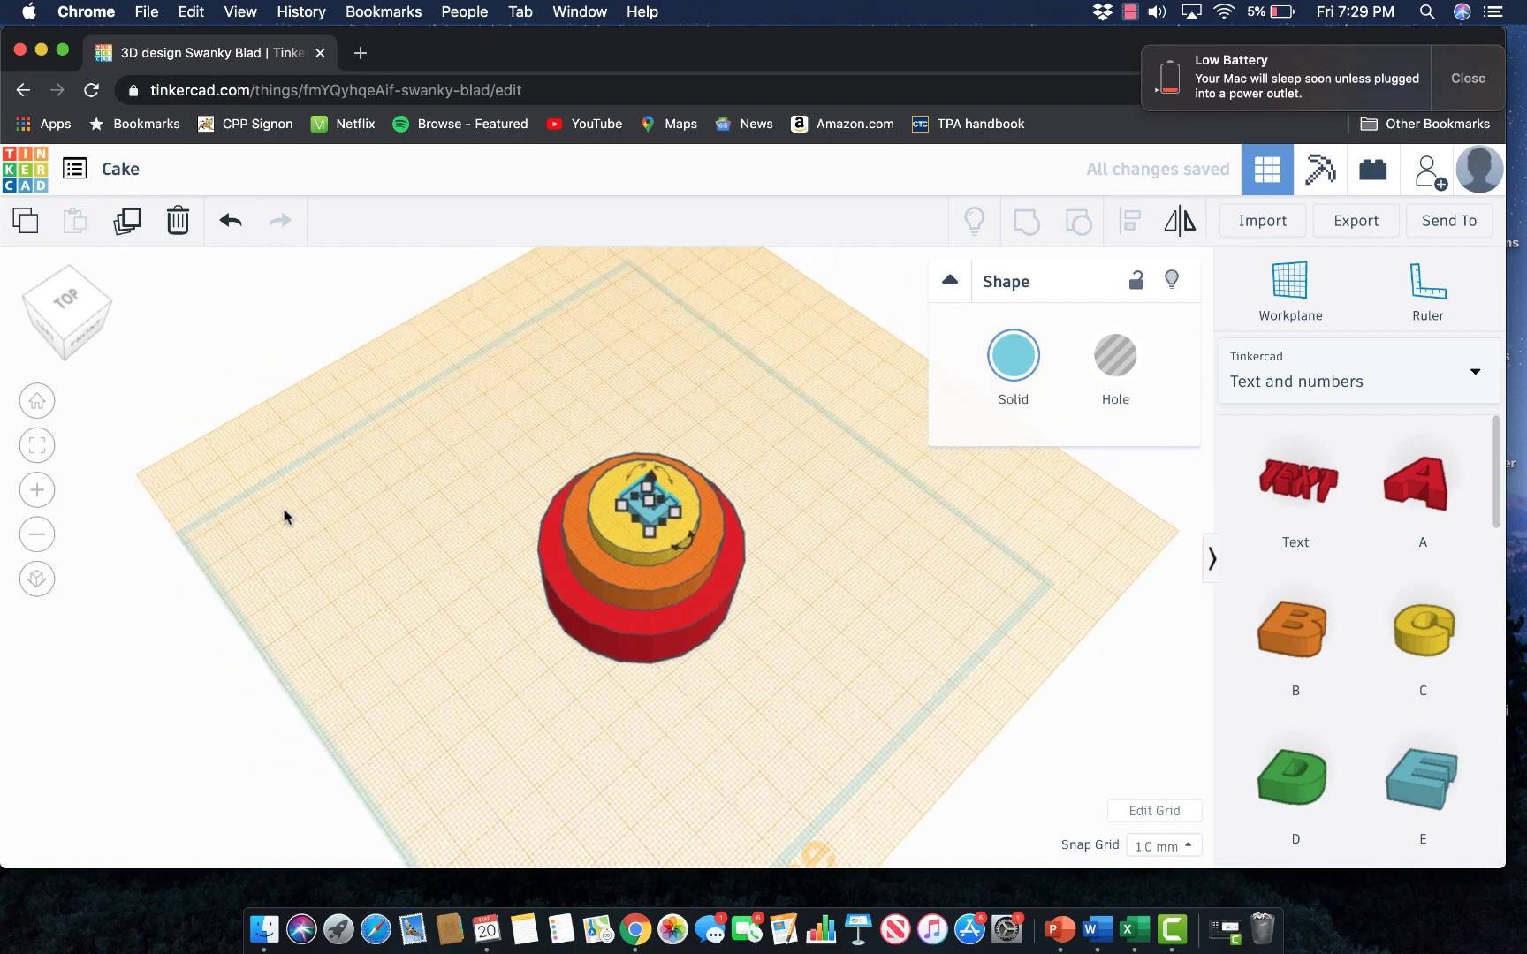
{"action": "scroll", "coordinate": [284, 516], "scroll_direction": "up", "scroll_amount": 5}
{"action": "left_click_drag", "start_coordinate": [843, 306], "coordinate": [824, 321]}
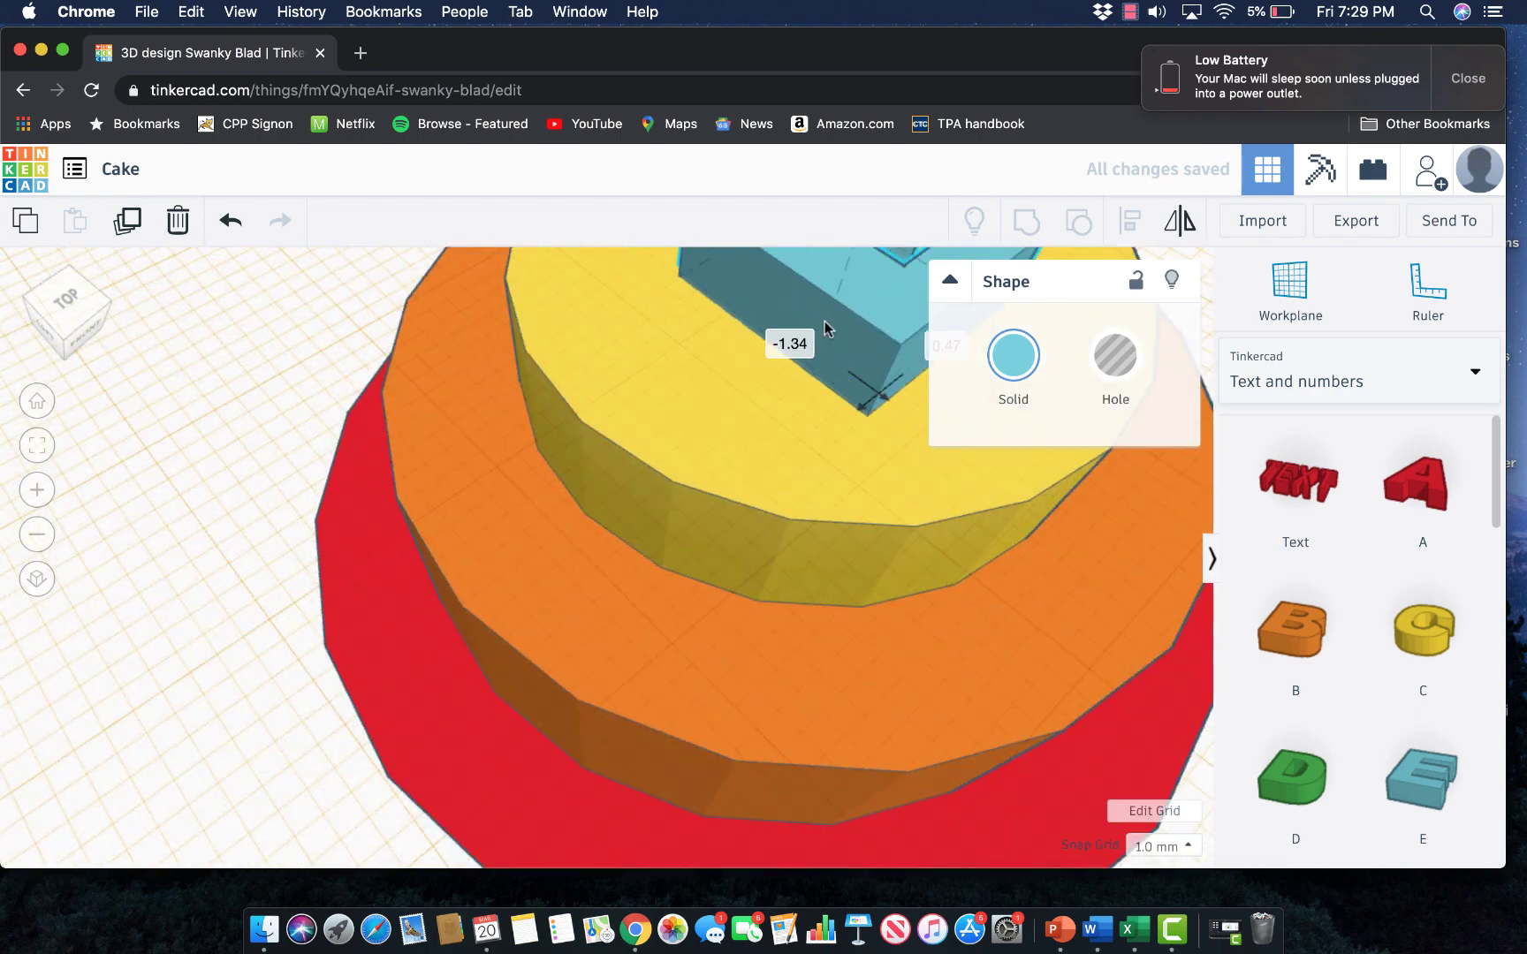
{"action": "scroll", "coordinate": [771, 425], "scroll_direction": "down", "scroll_amount": 3}
{"action": "scroll", "coordinate": [771, 425], "scroll_direction": "down", "scroll_amount": 2}
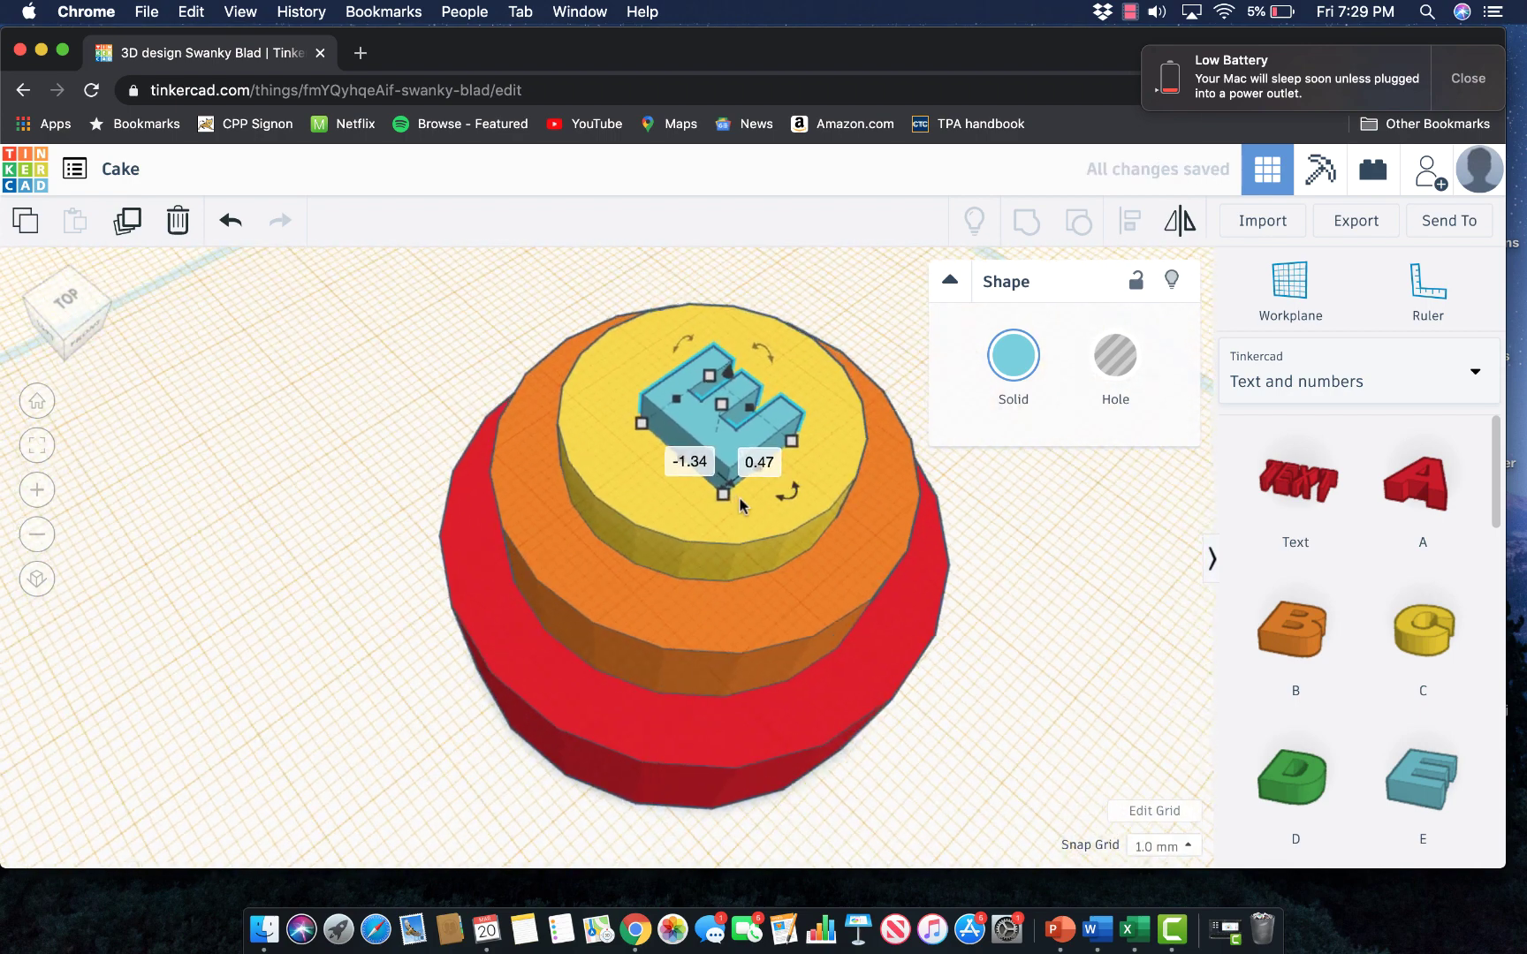
Colour the E green, fine-tune its position on the top tier, and deselect it
{"action": "left_click", "coordinate": [1013, 355]}
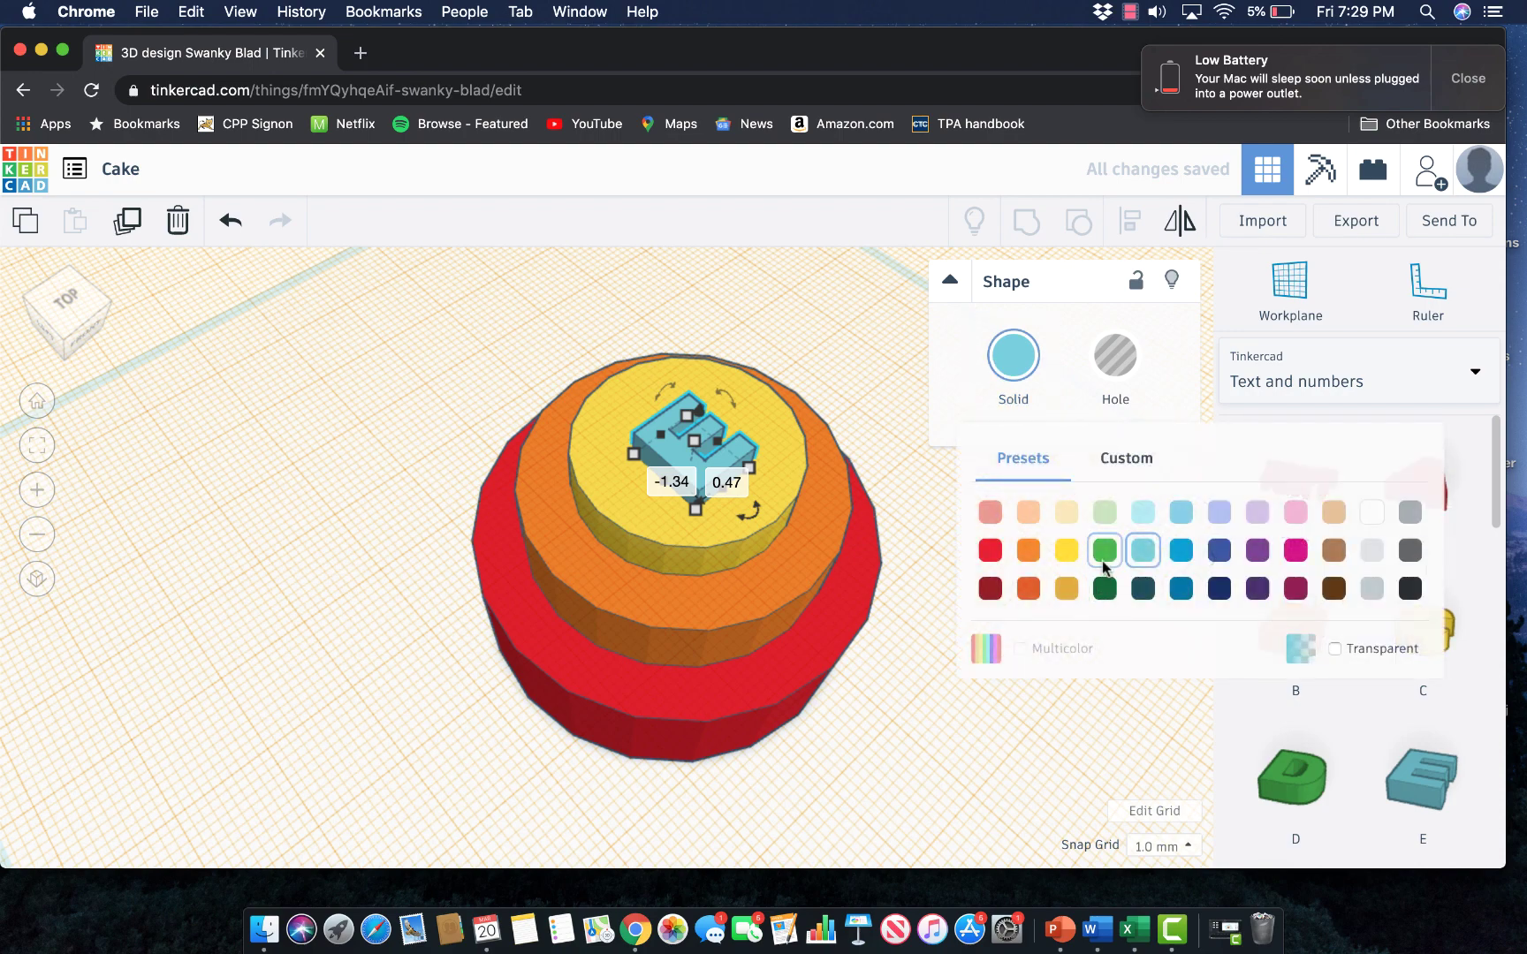
{"action": "left_click", "coordinate": [1103, 549]}
{"action": "left_click_drag", "start_coordinate": [681, 455], "coordinate": [687, 445]}
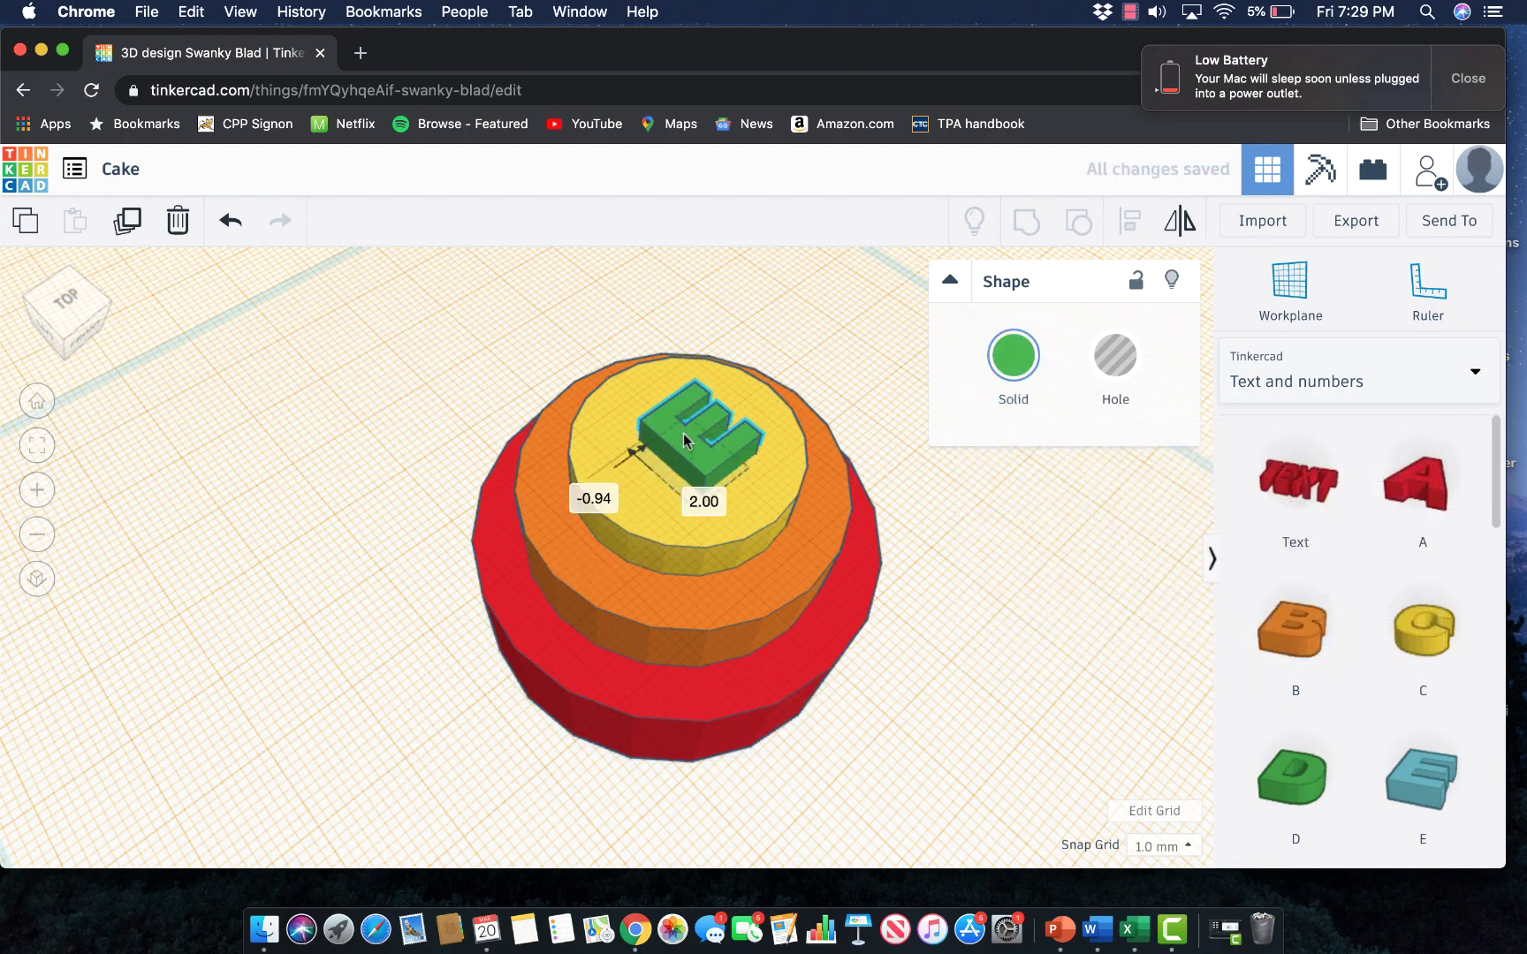
{"action": "left_click", "coordinate": [349, 427]}
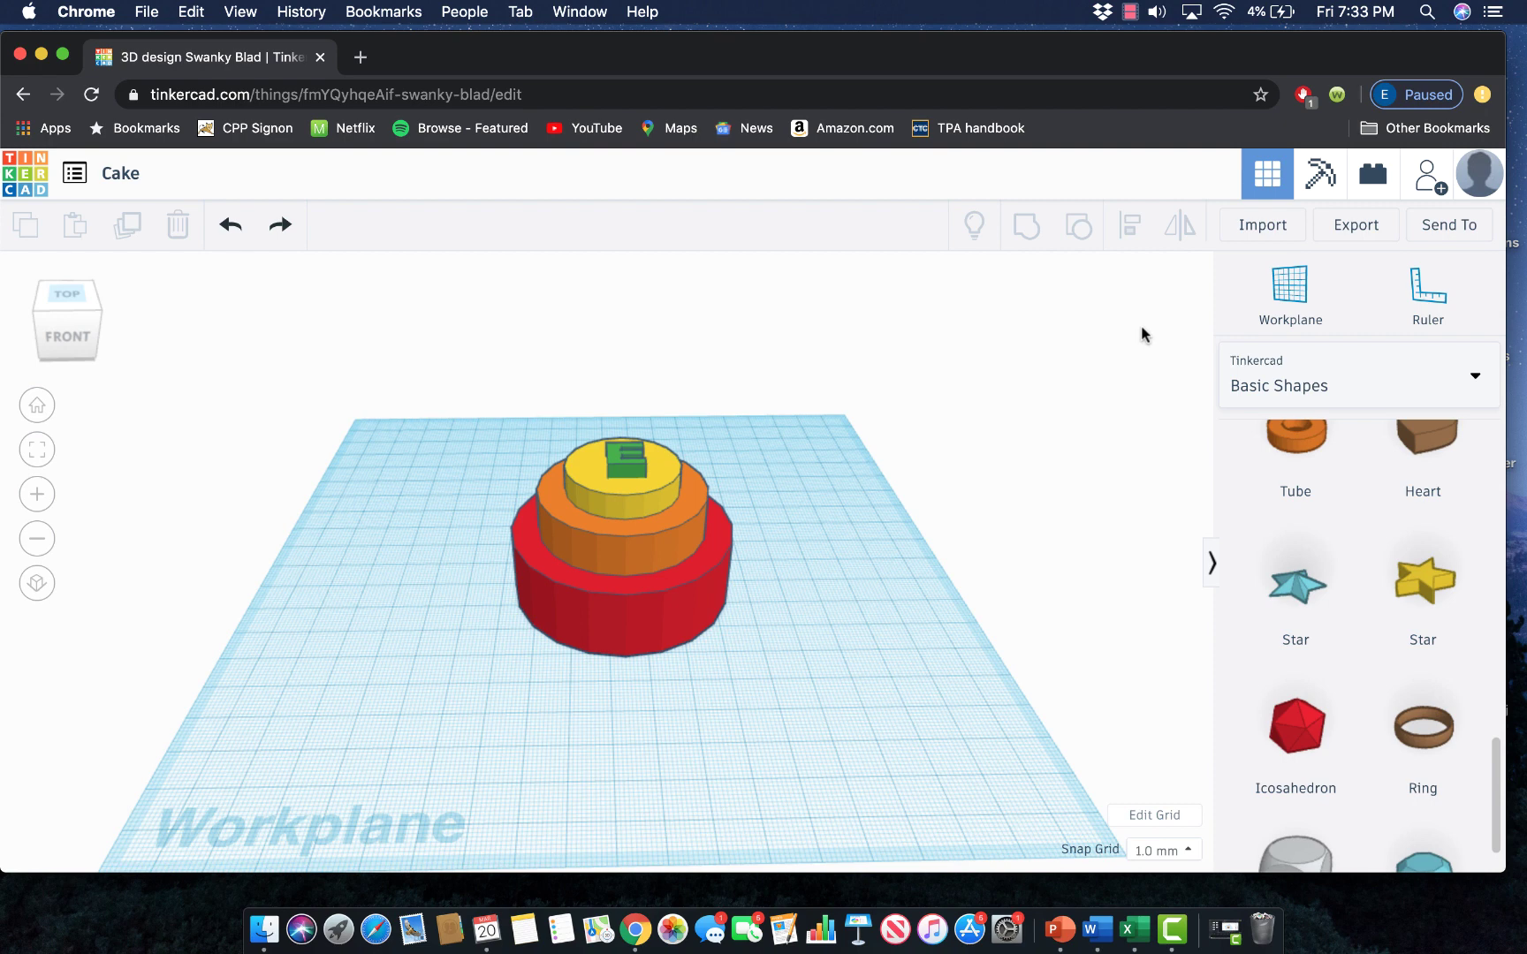
Set a workplane on the red tier's front, drop a yellow star there, shrink it and shift it up-right
{"action": "left_click", "coordinate": [1284, 304]}
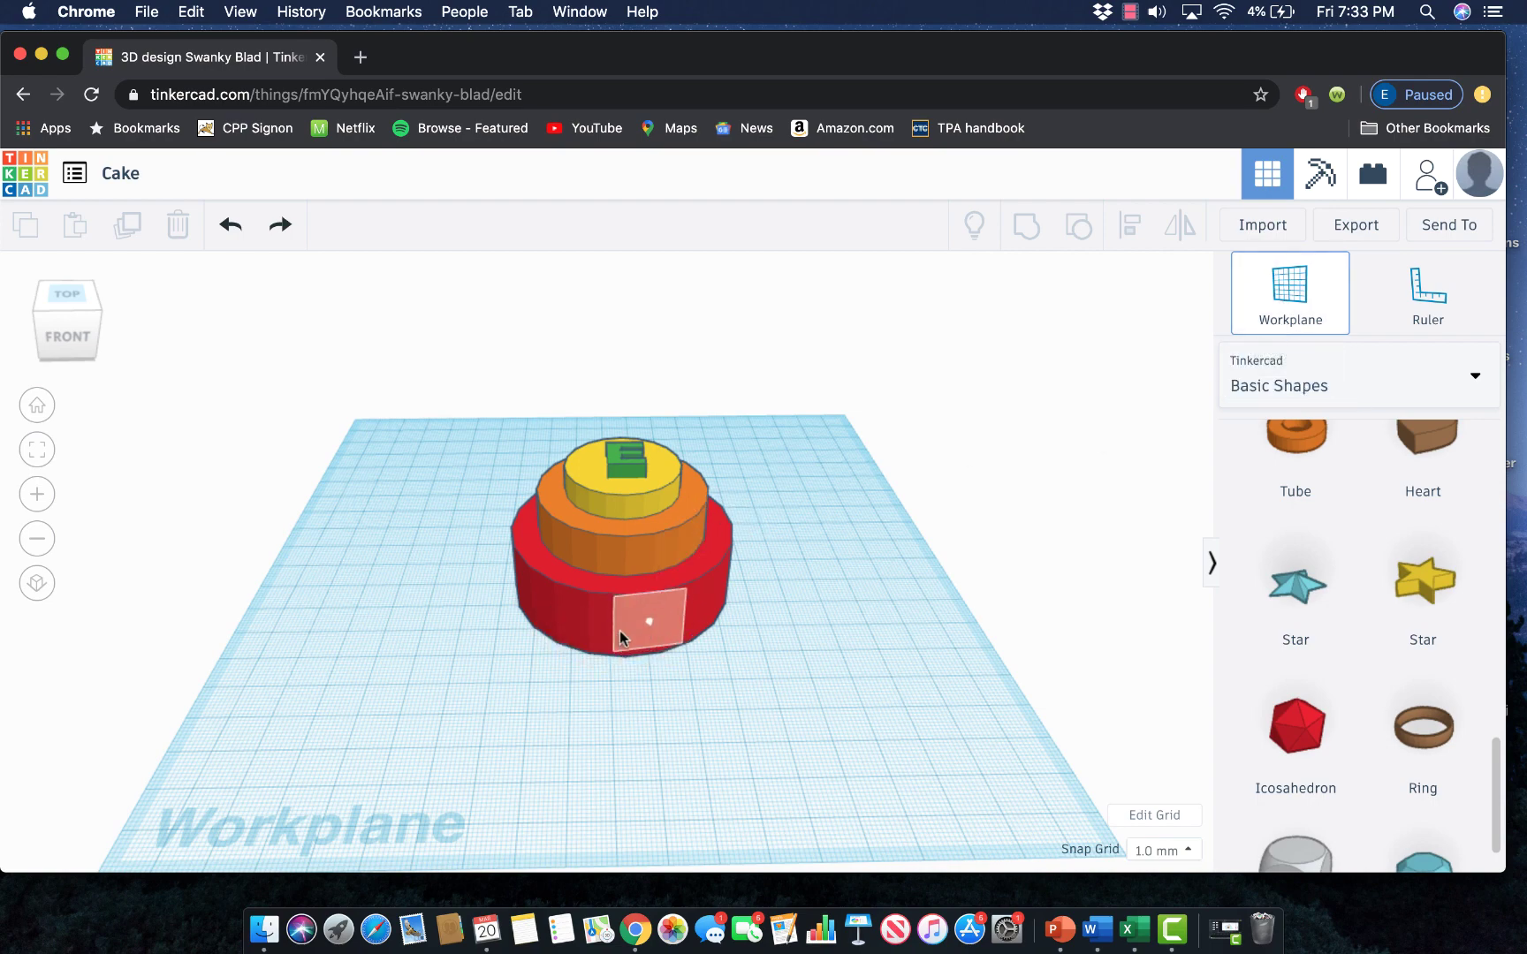
{"action": "left_click", "coordinate": [626, 622]}
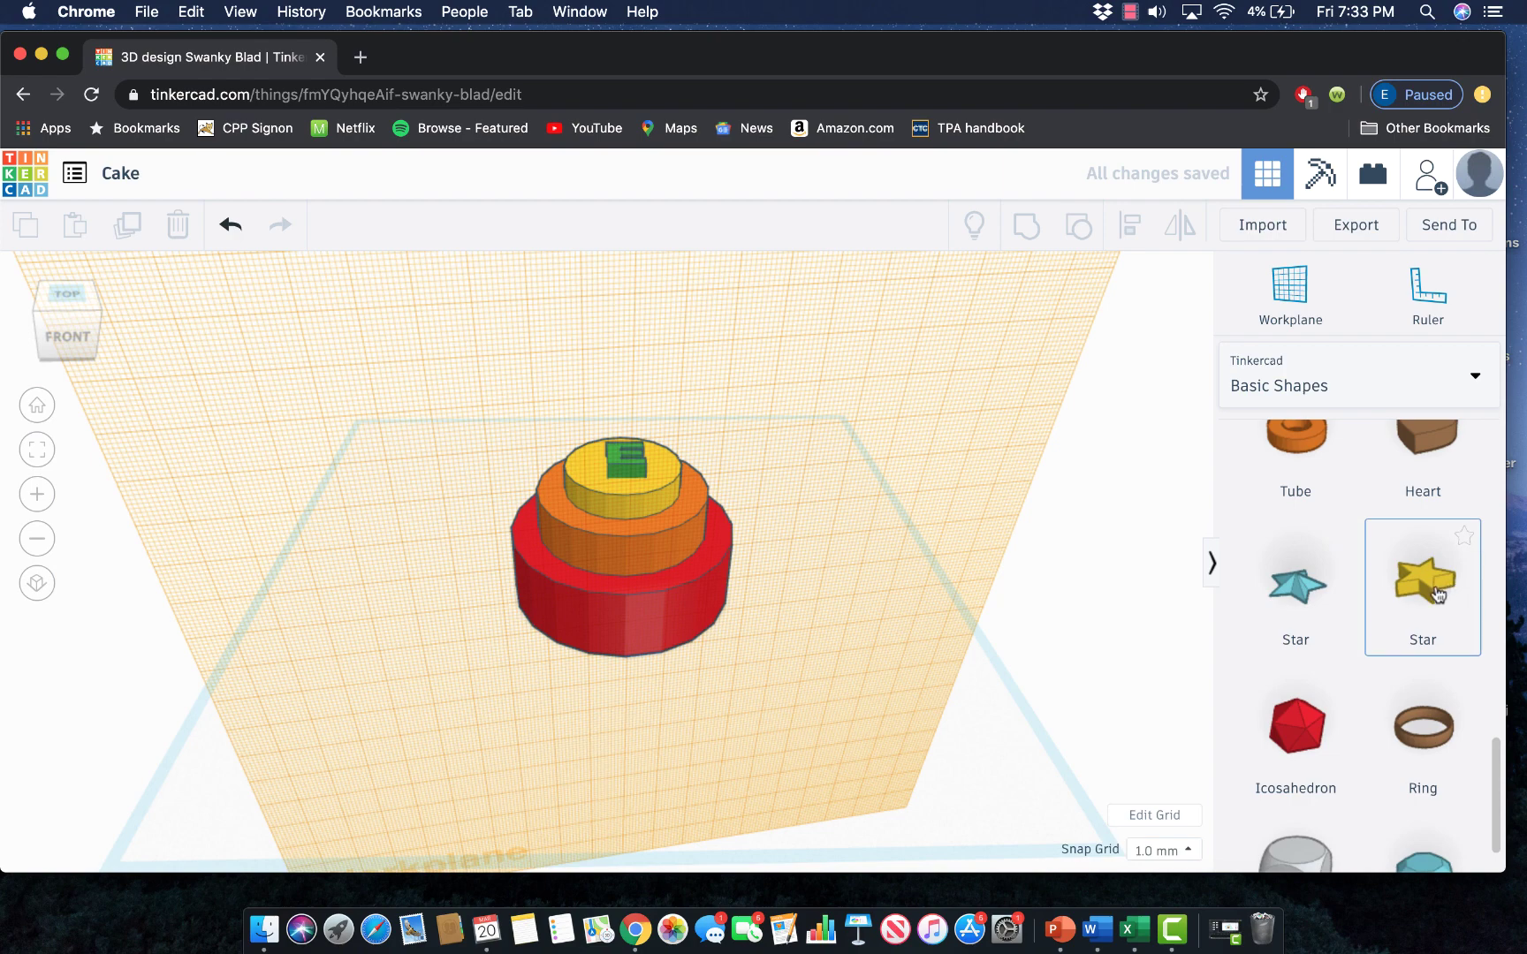
{"action": "left_click_drag", "start_coordinate": [1438, 593], "coordinate": [629, 585]}
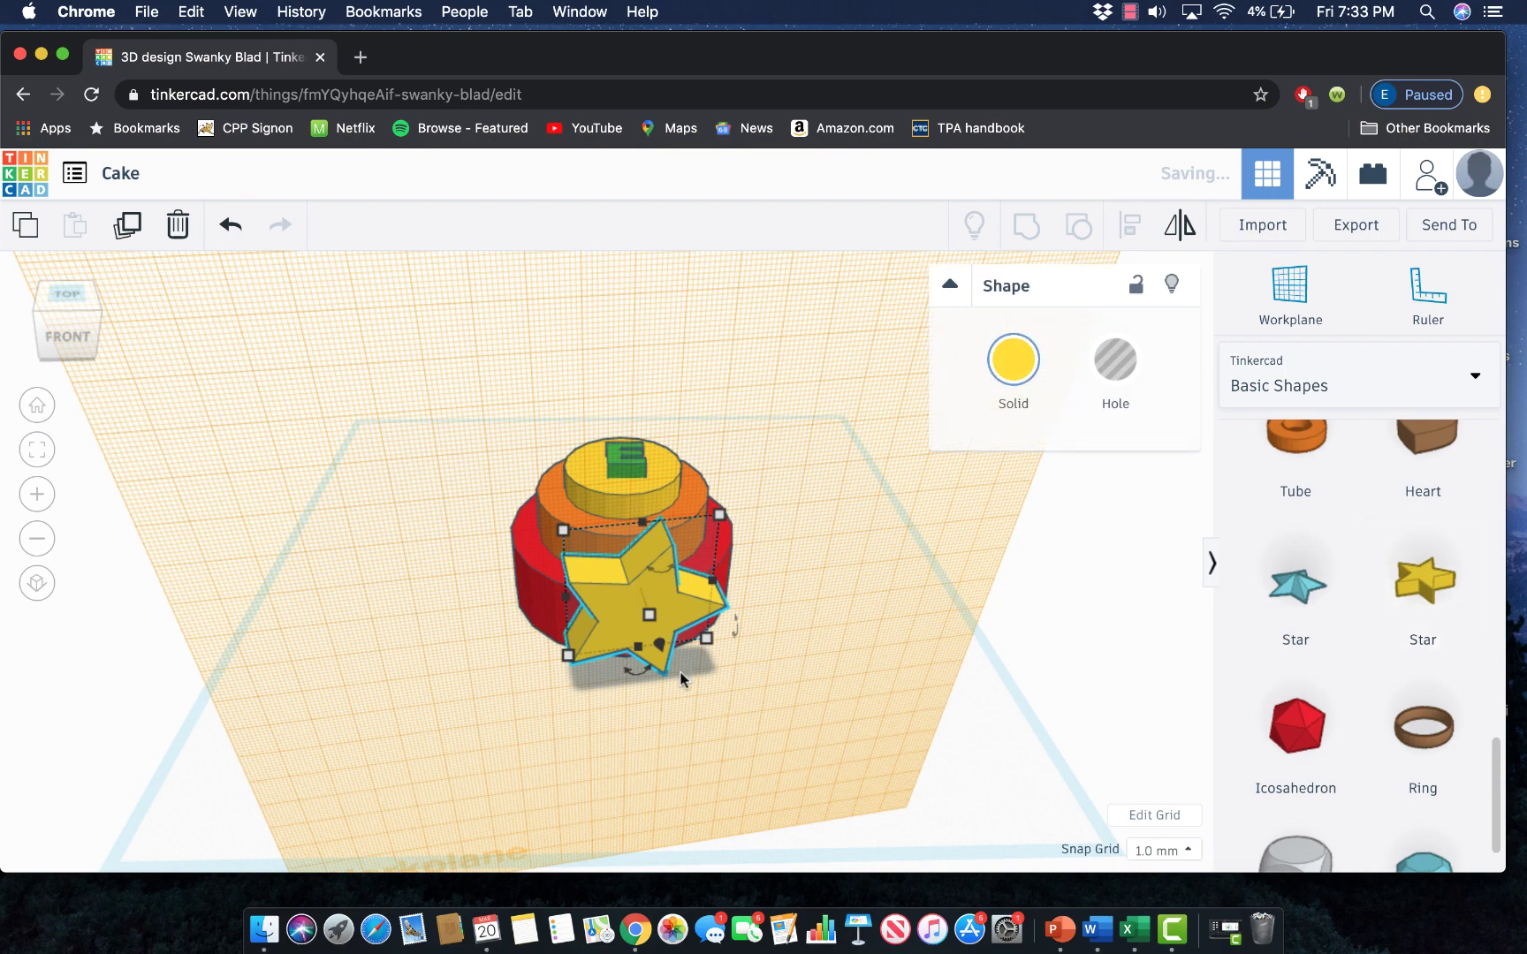
{"action": "left_click_drag", "start_coordinate": [720, 519], "coordinate": [642, 611]}
{"action": "scroll", "coordinate": [879, 756], "scroll_direction": "up", "scroll_amount": 1}
{"action": "scroll", "coordinate": [879, 755], "scroll_direction": "up", "scroll_amount": 3}
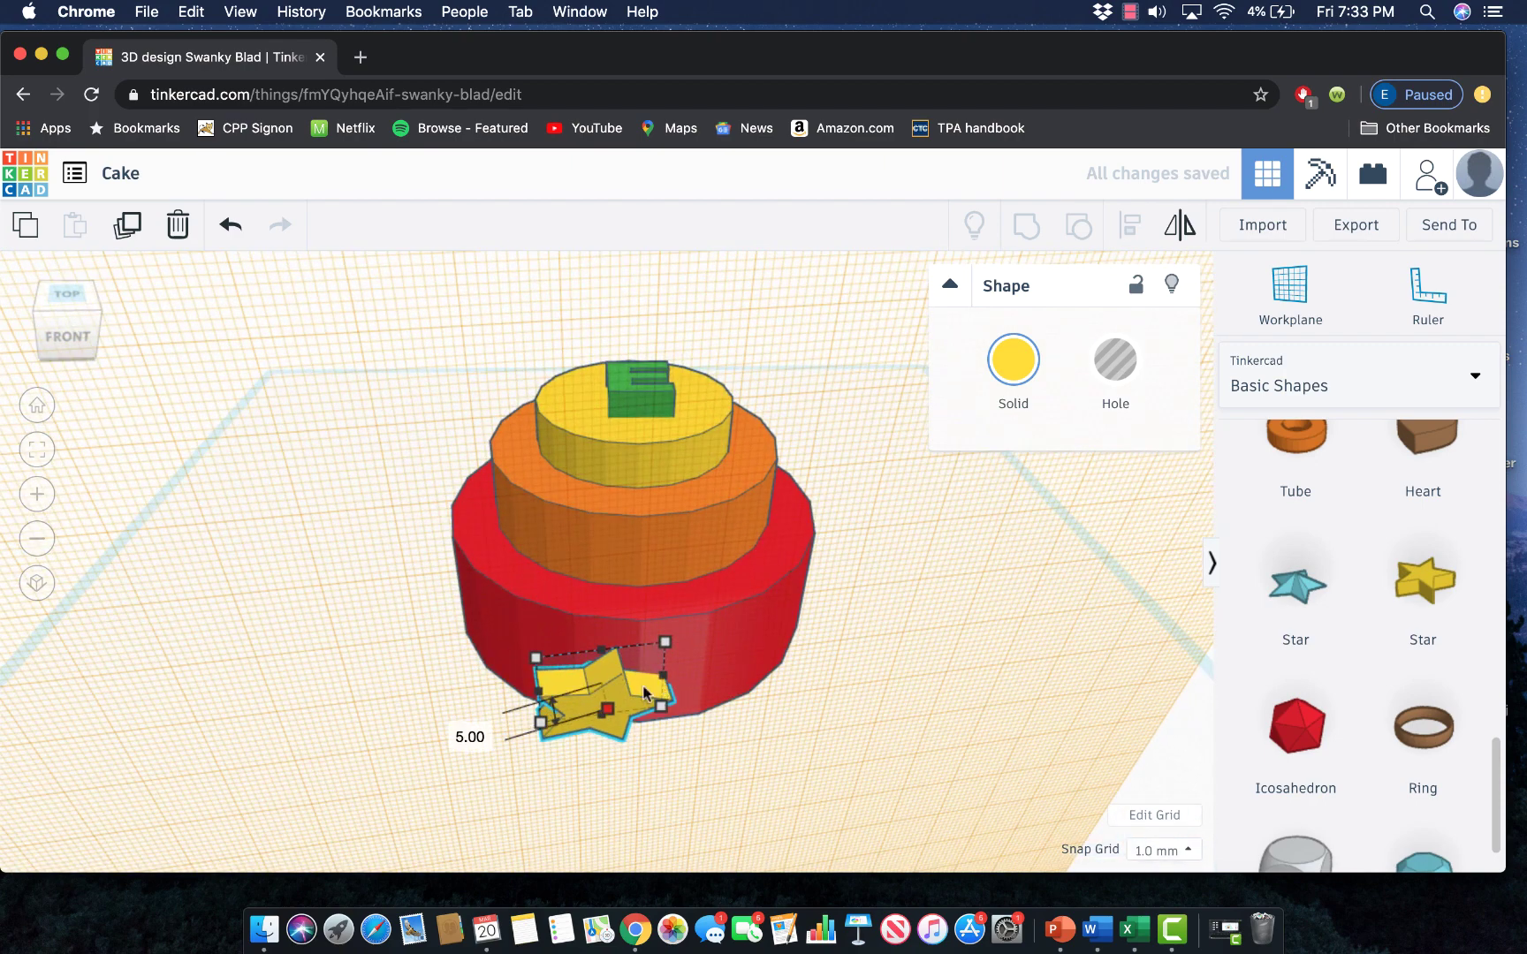
{"action": "left_click_drag", "start_coordinate": [616, 705], "coordinate": [673, 671]}
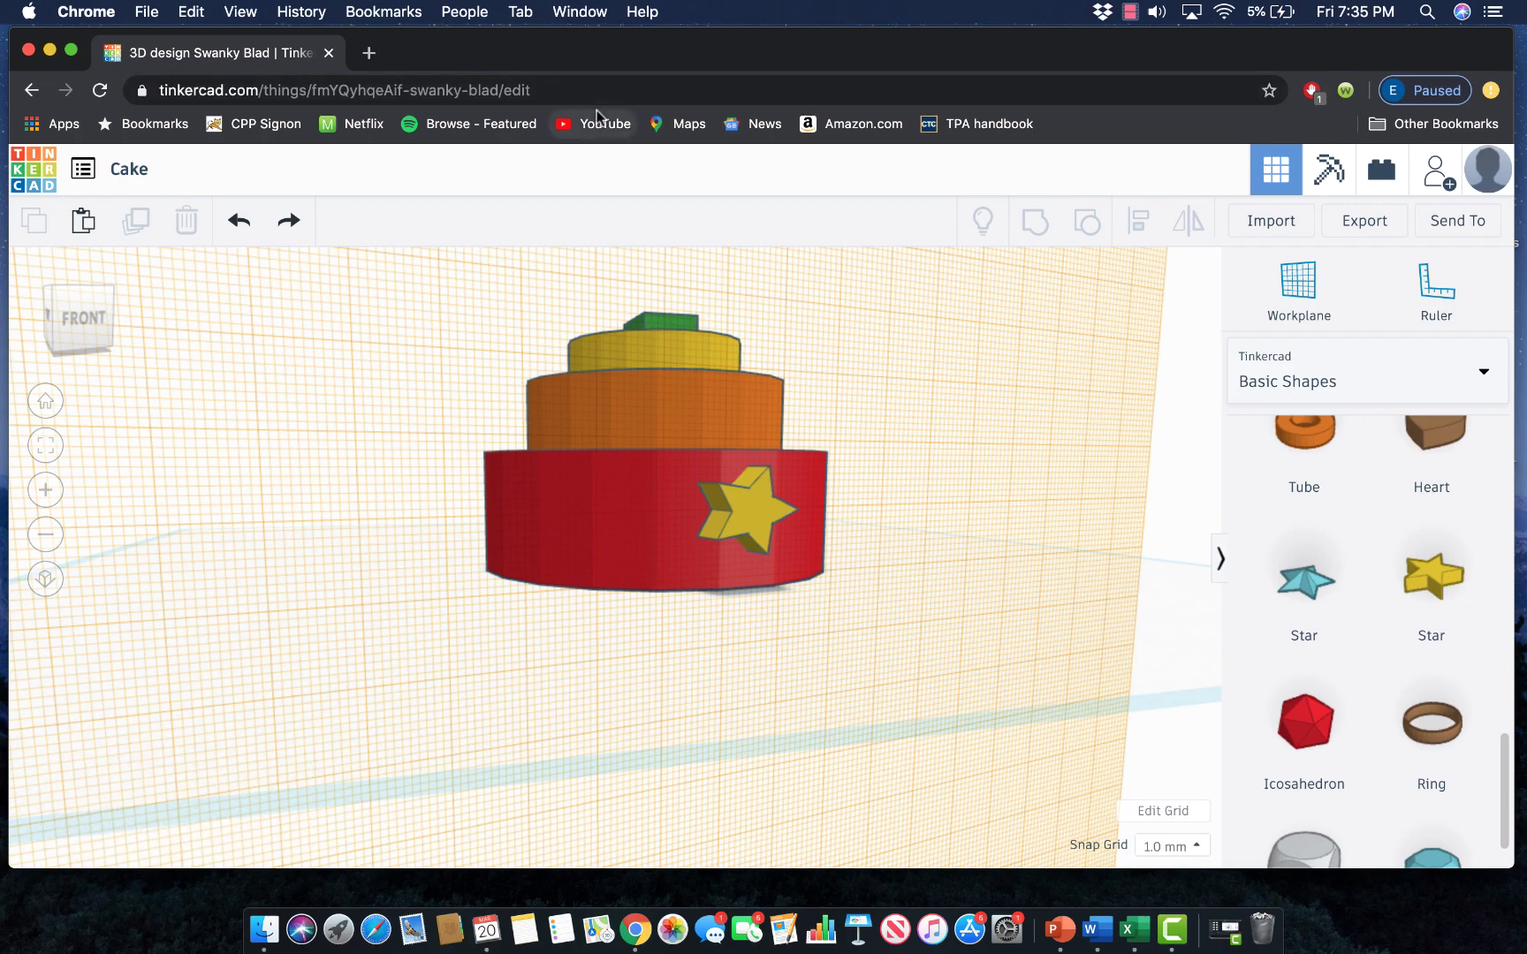
Paste a copy of the star onto the red tier's front and slide it left
{"action": "left_click", "coordinate": [740, 529]}
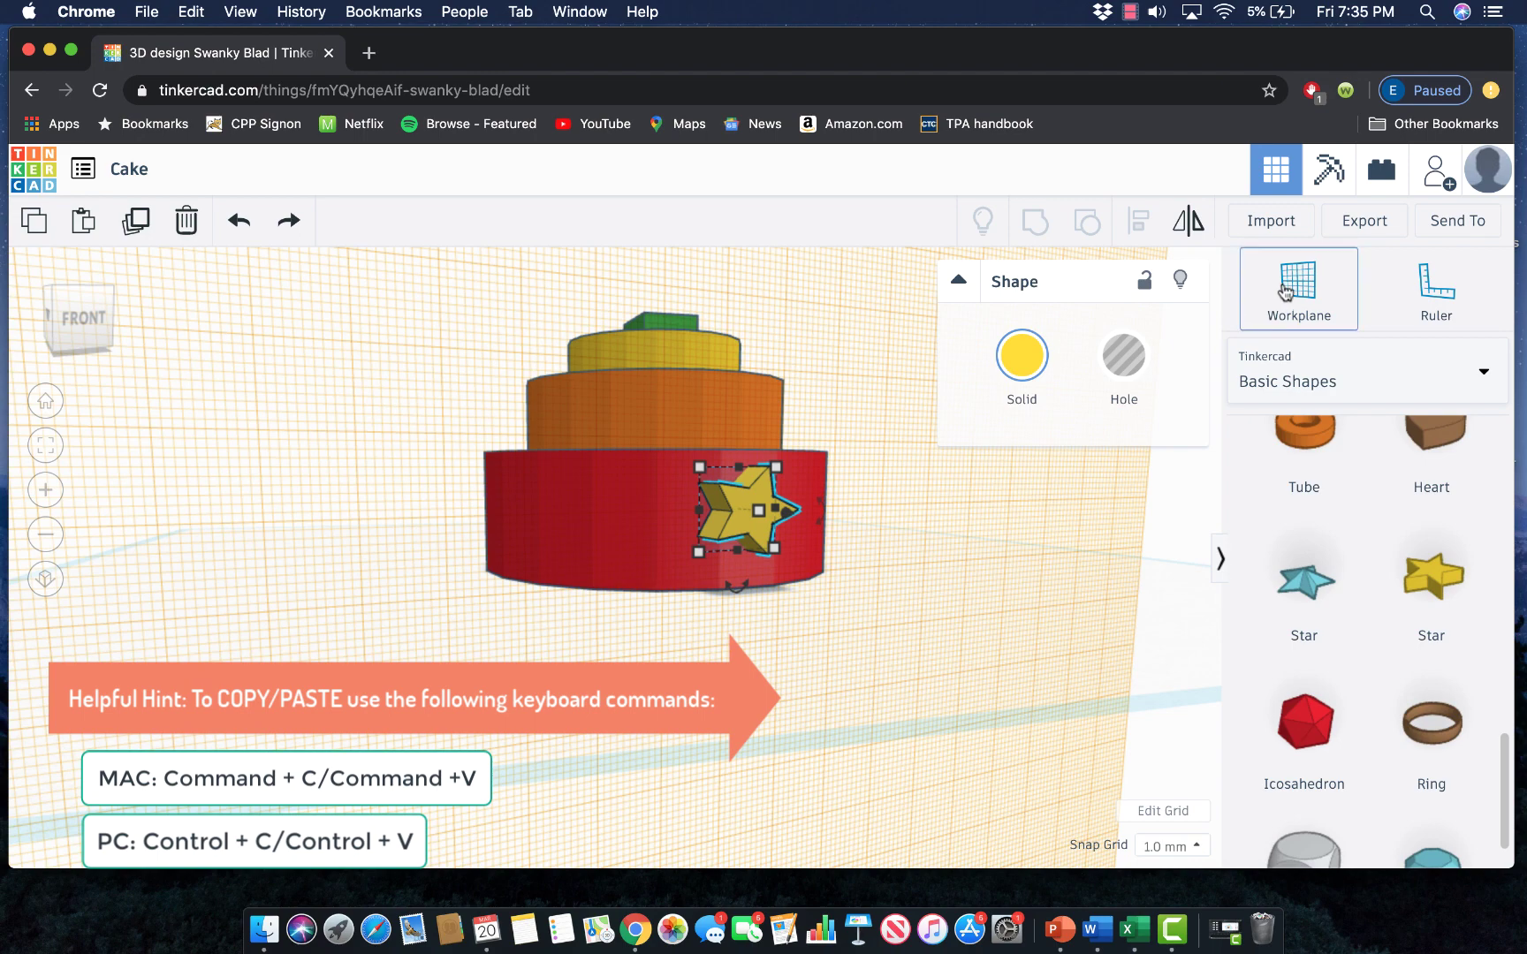
{"action": "left_click", "coordinate": [1285, 292]}
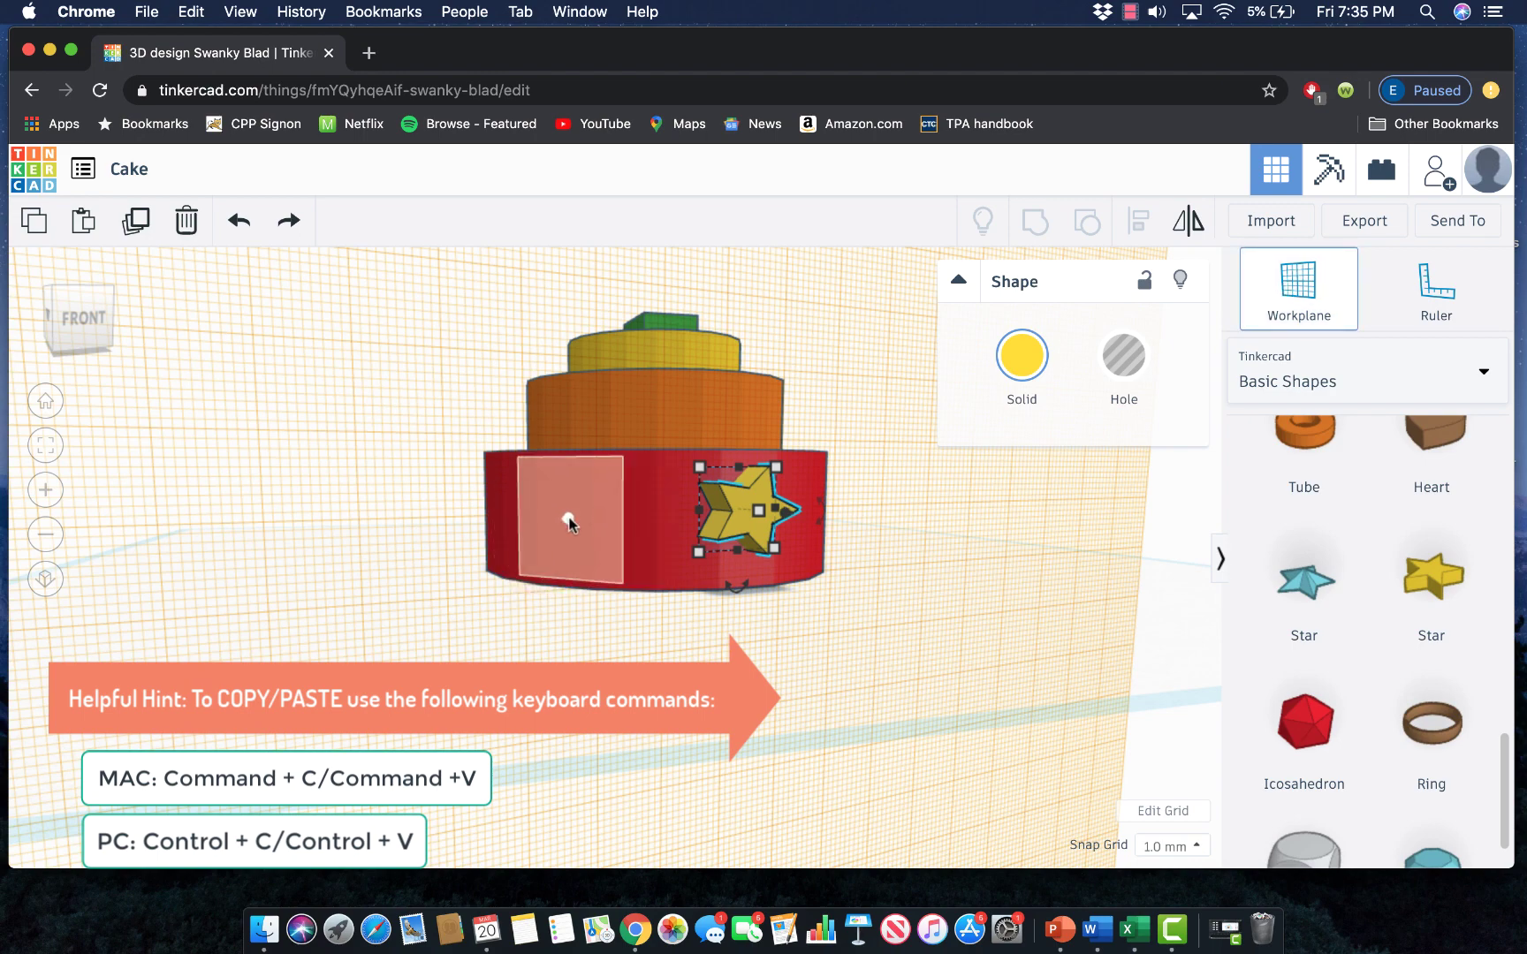
{"action": "left_click", "coordinate": [568, 523]}
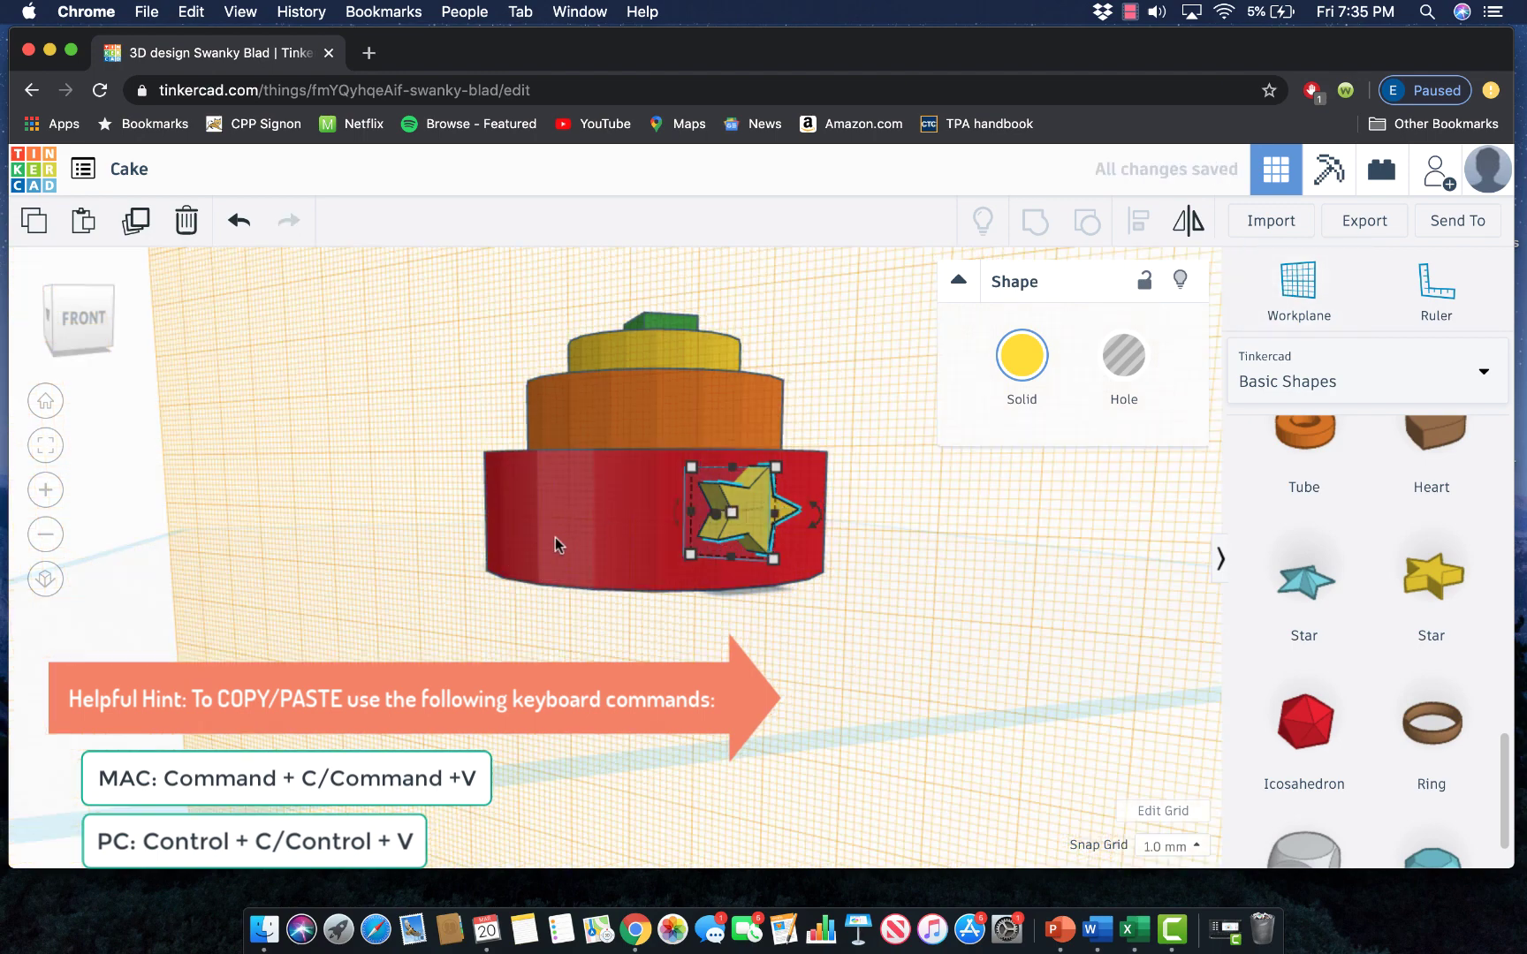
{"action": "key", "text": "super+v"}
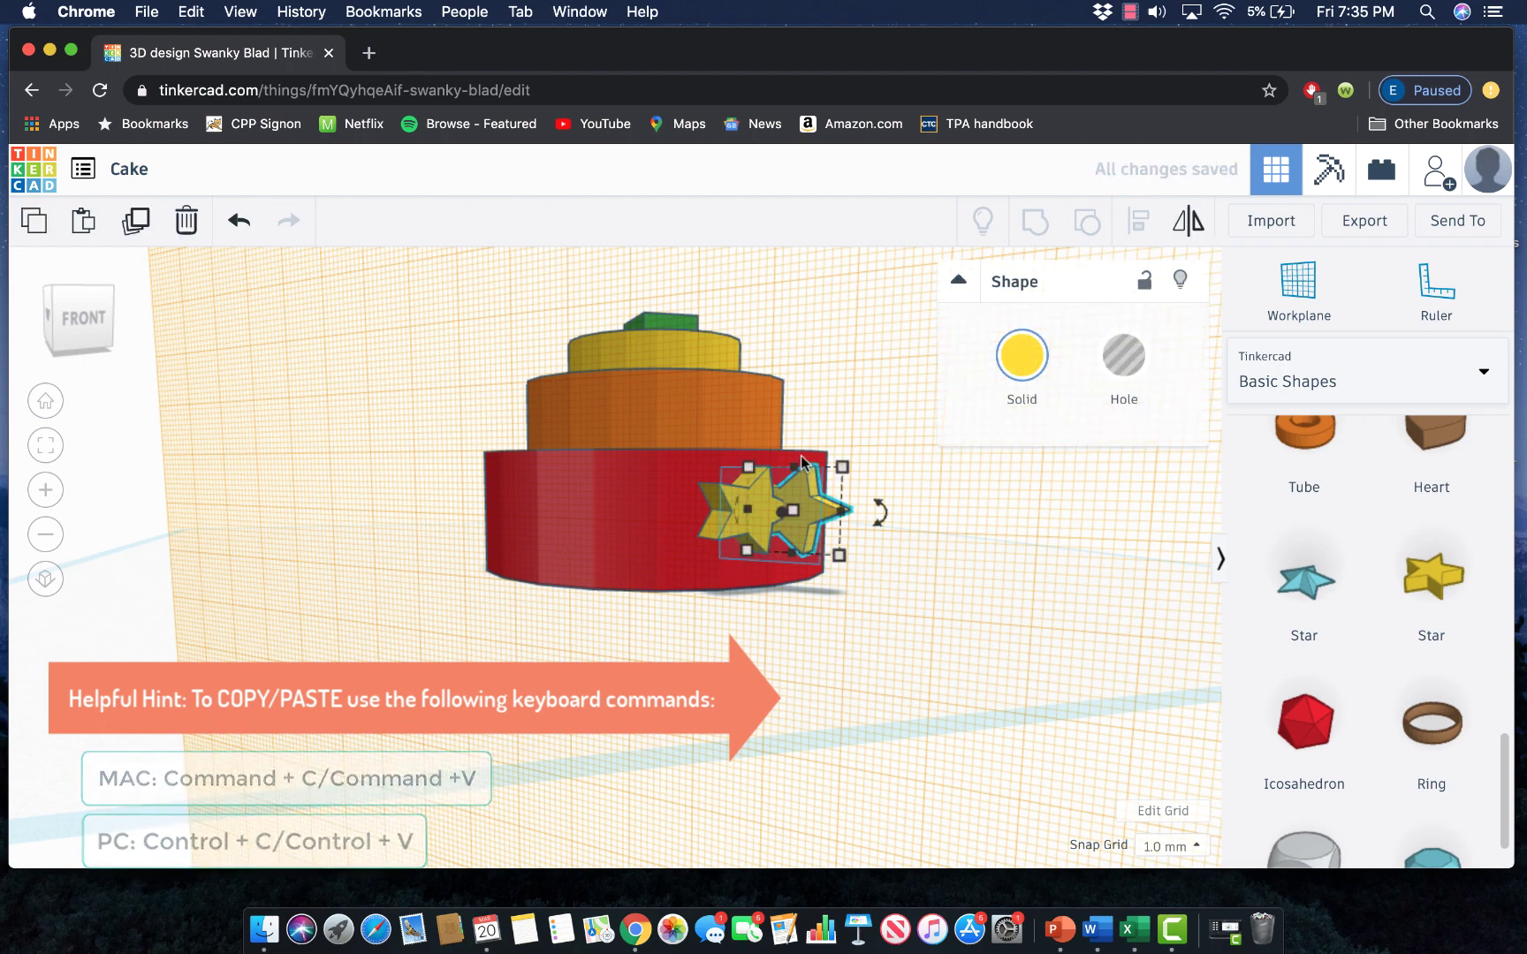
{"action": "left_click_drag", "start_coordinate": [804, 509], "coordinate": [561, 507]}
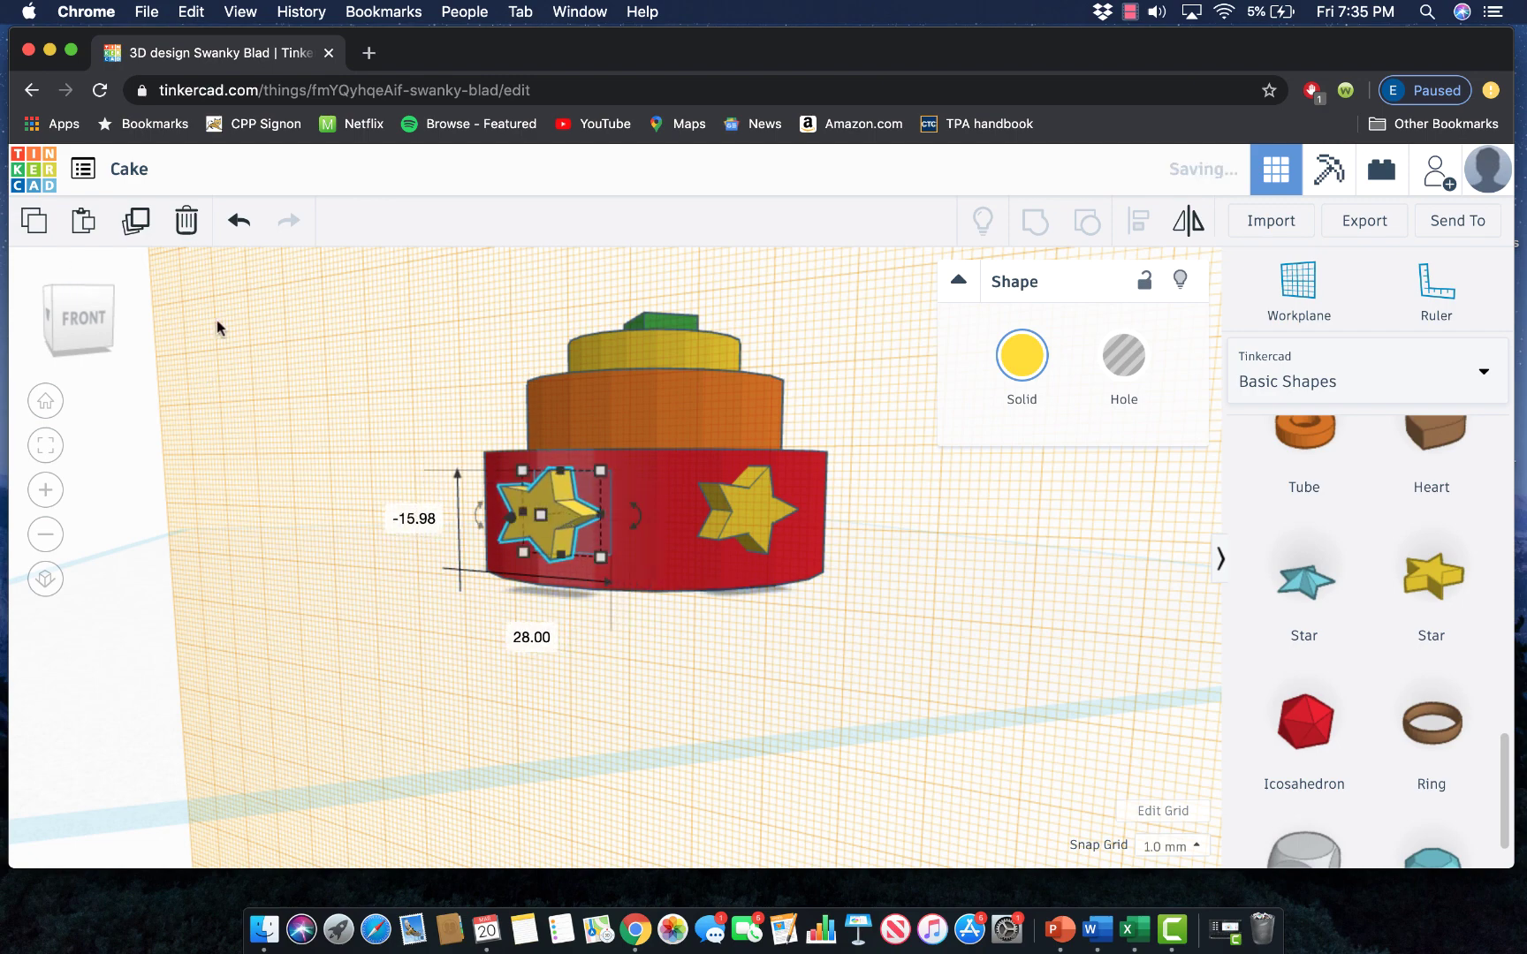
Rotate to the side view, position the copied star at the tier's side, then return to the front view
{"action": "left_click", "coordinate": [104, 343]}
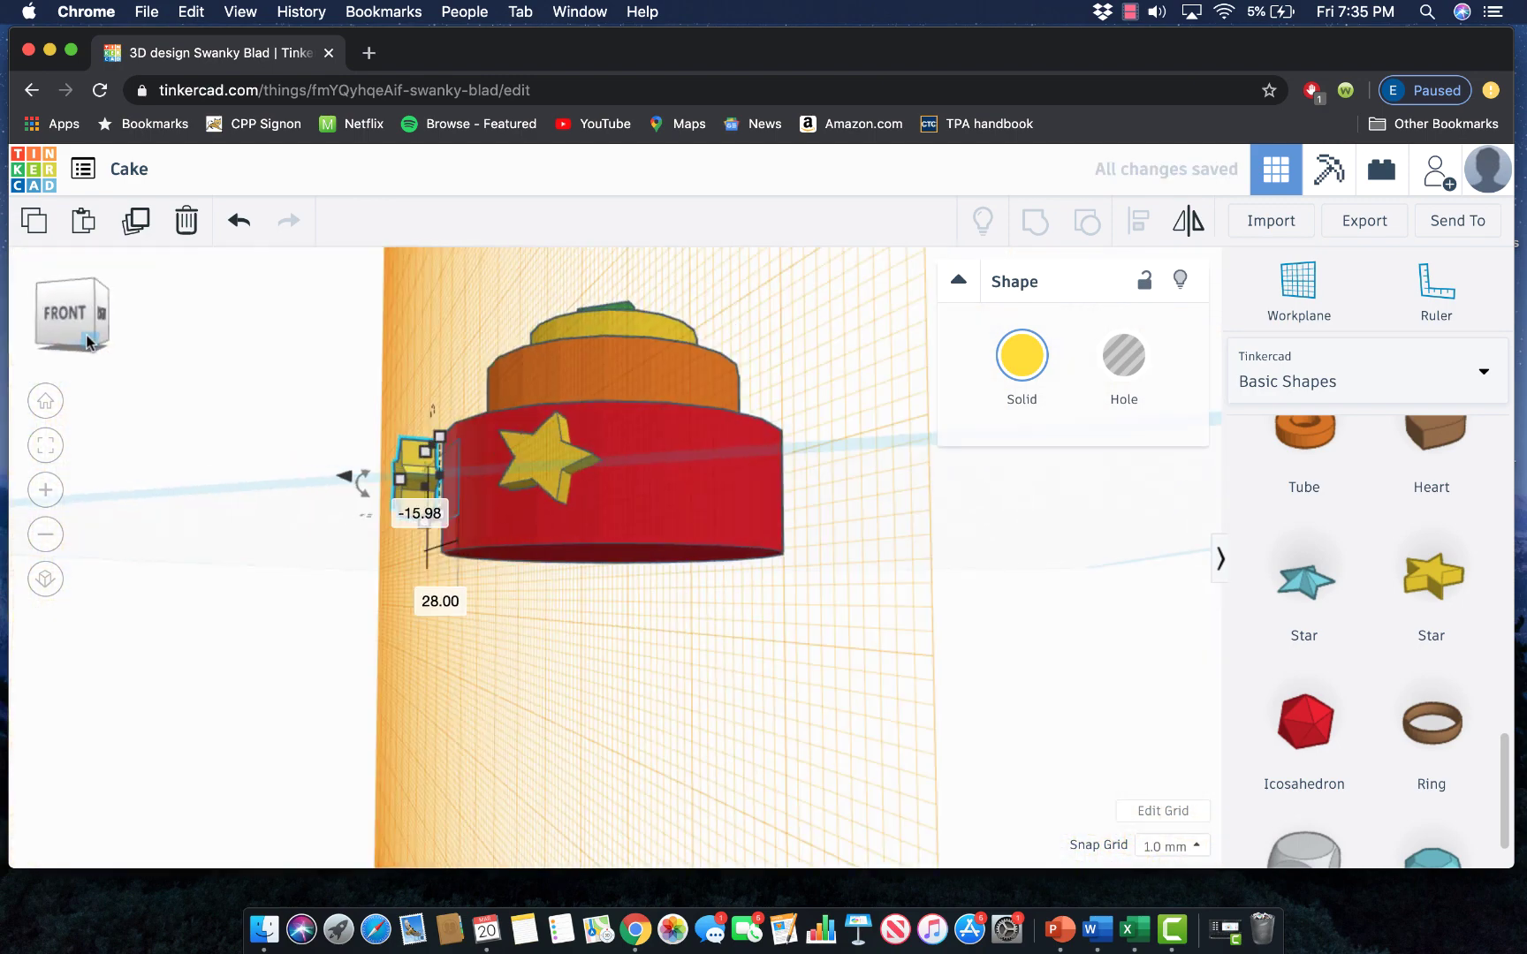
{"action": "left_click_drag", "start_coordinate": [341, 481], "coordinate": [385, 476]}
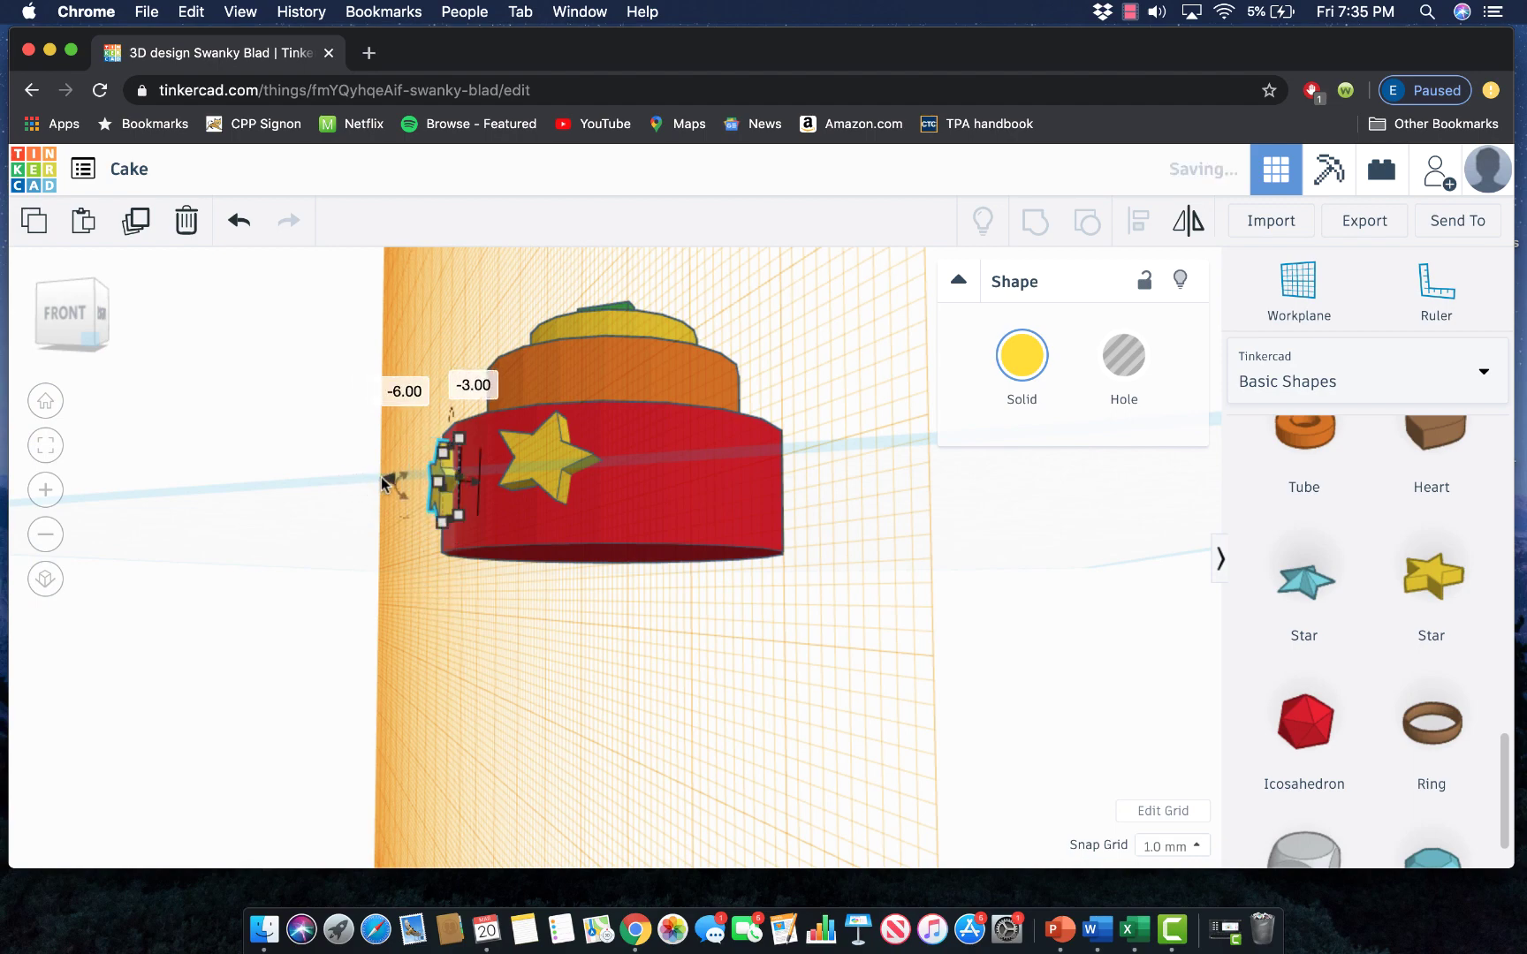
{"action": "left_click", "coordinate": [75, 309]}
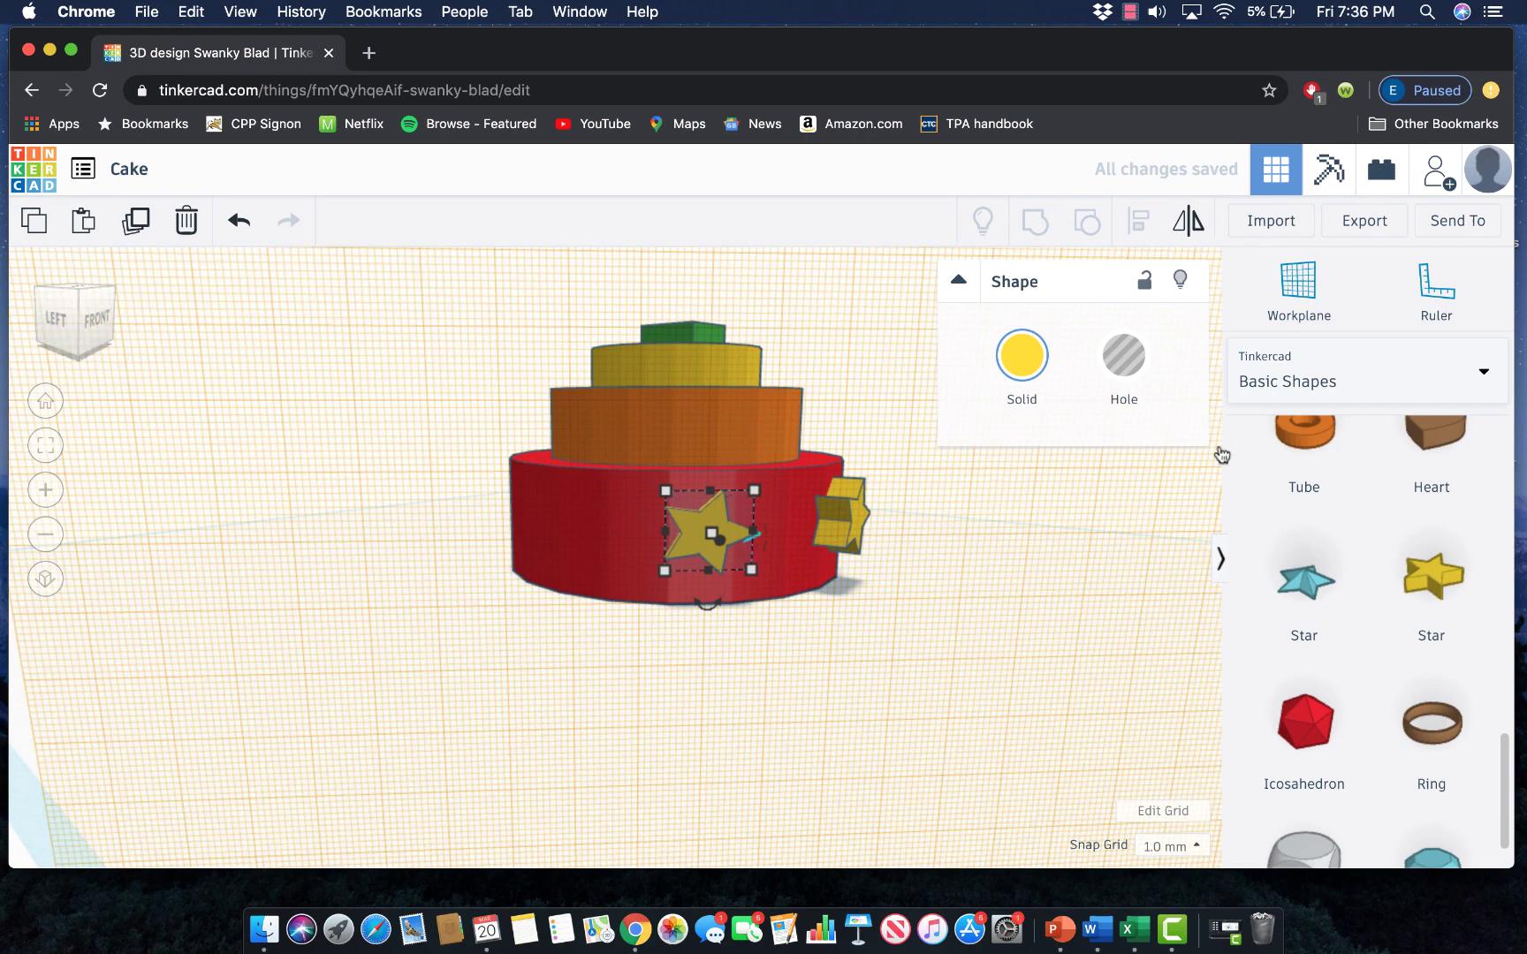
Reset the workplane to the floor grid and look down over the finished cake
{"action": "left_click", "coordinate": [1303, 303]}
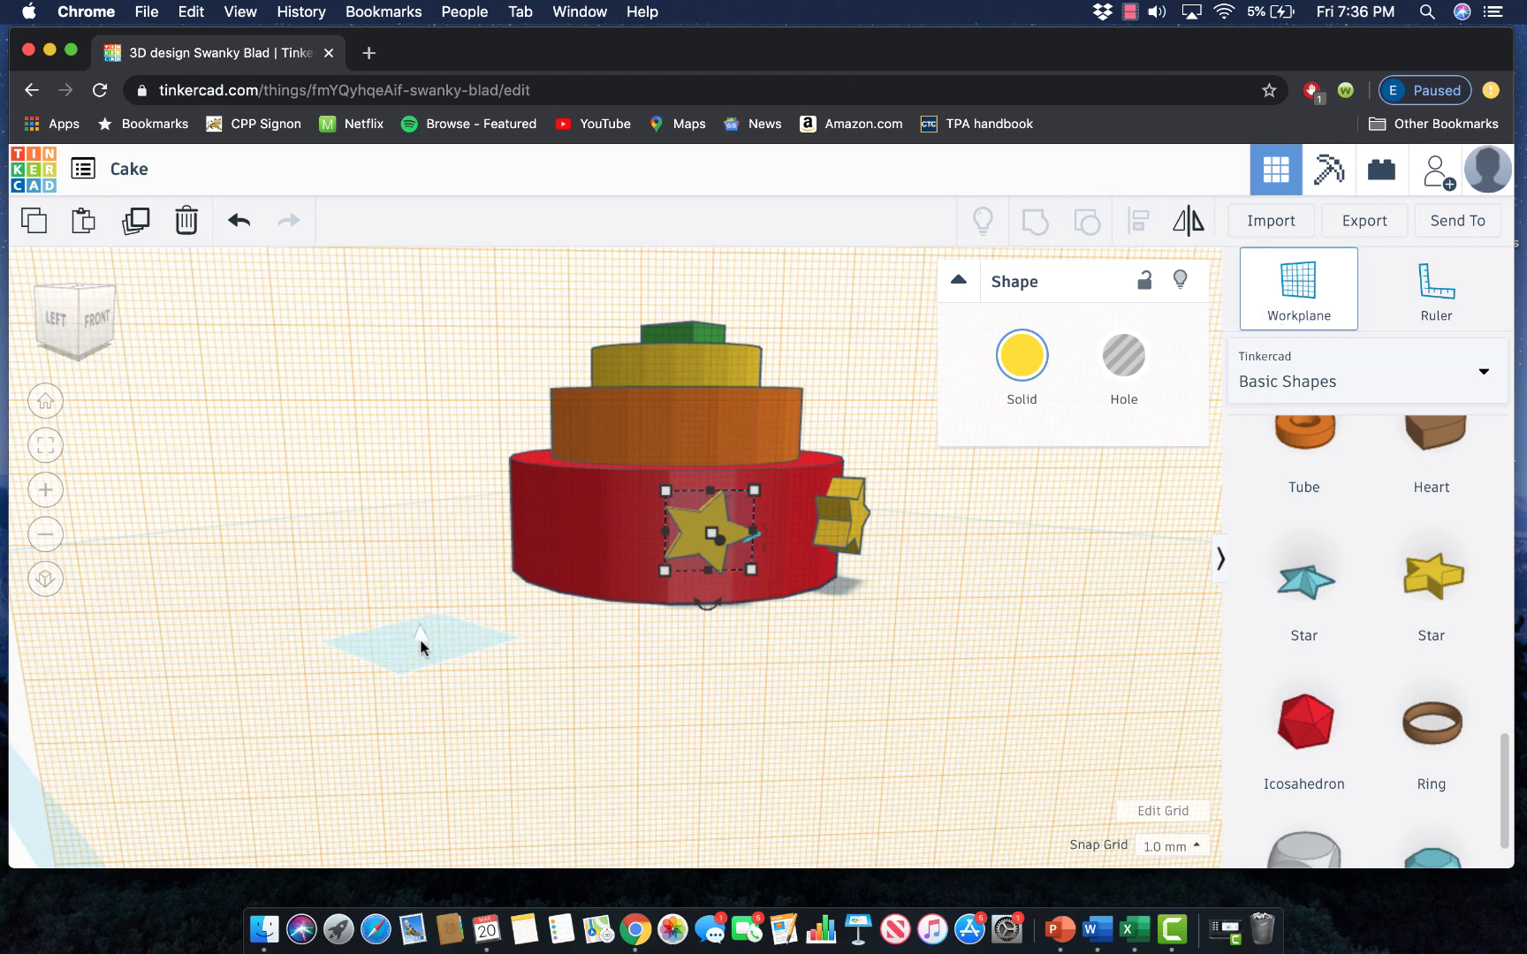
{"action": "left_click", "coordinate": [421, 642]}
{"action": "left_click", "coordinate": [78, 343]}
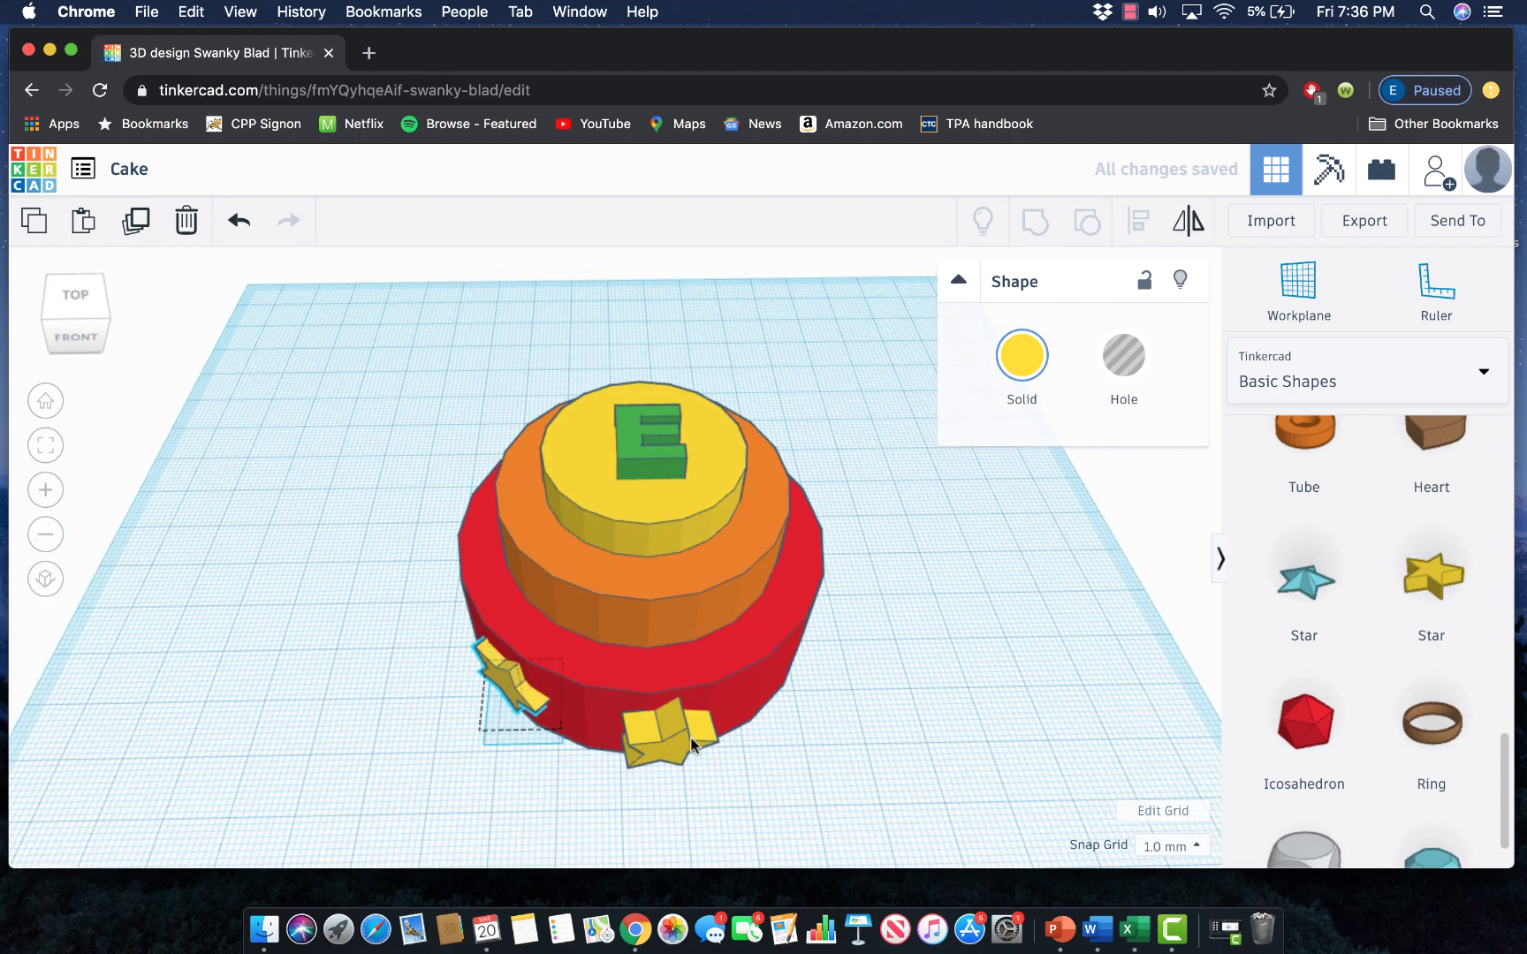
{"action": "left_click", "coordinate": [688, 775]}
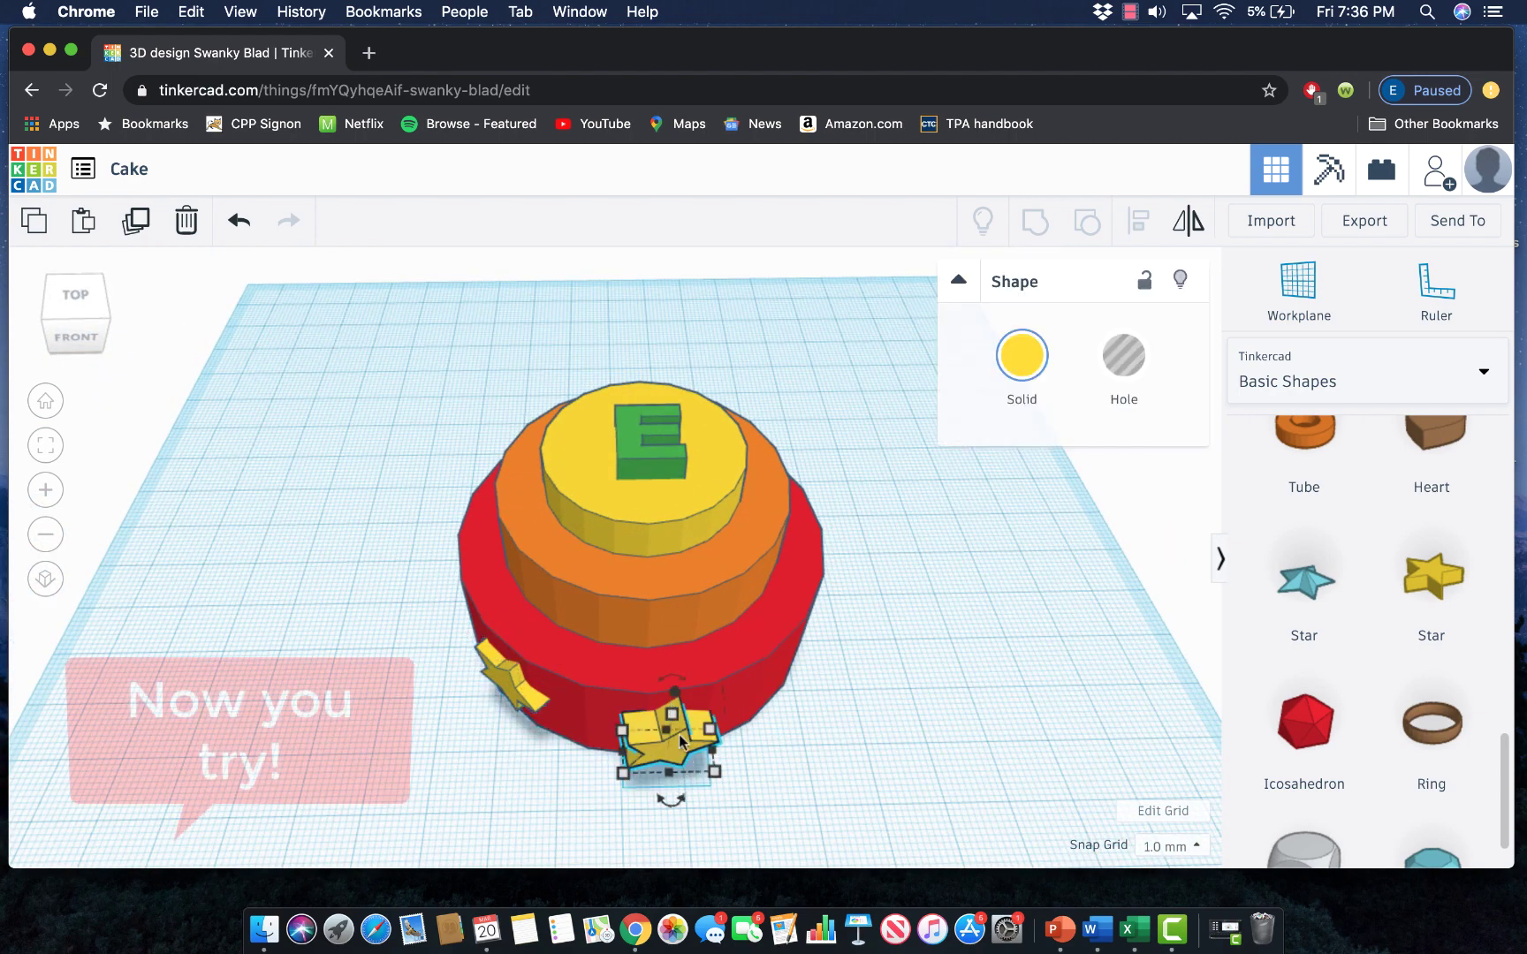
{"action": "left_click", "coordinate": [819, 778]}
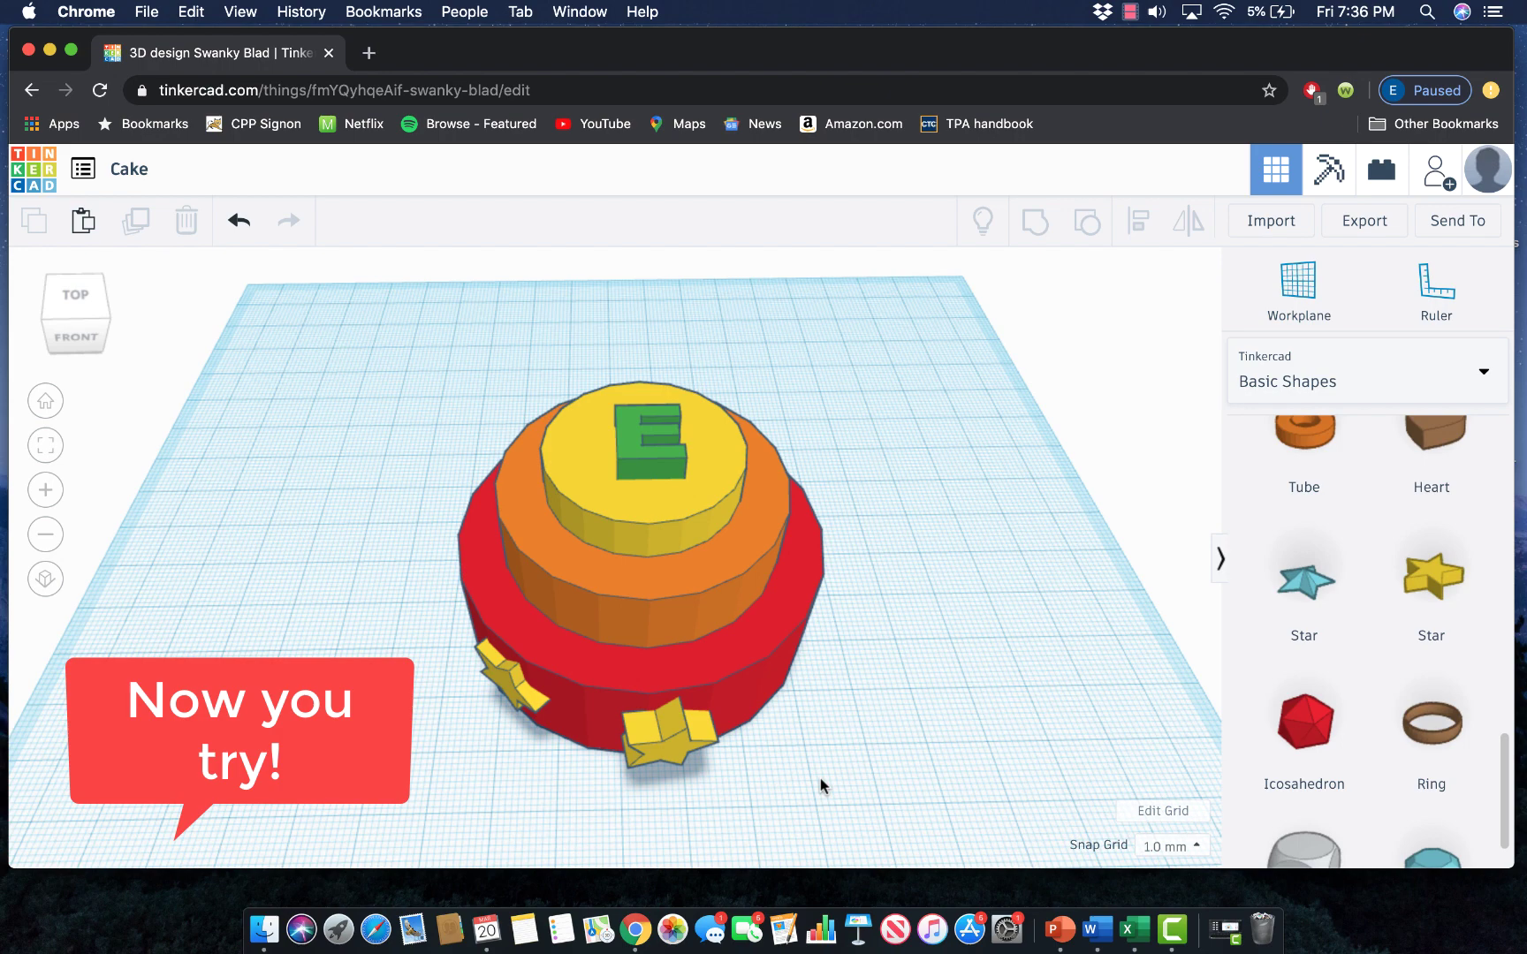